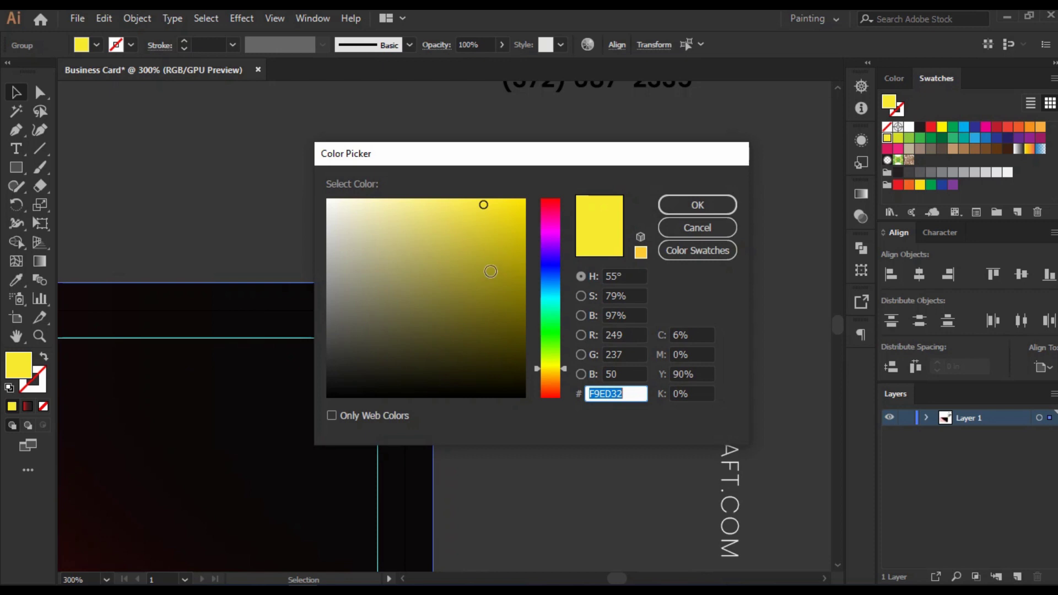
Step: Try the darker yellow DDCB22 as the fill of the M logo icon
mouse_move(519, 243)
left_mouse_down()
mouse_move(515, 224)
mouse_move(495, 224)
left_mouse_up()
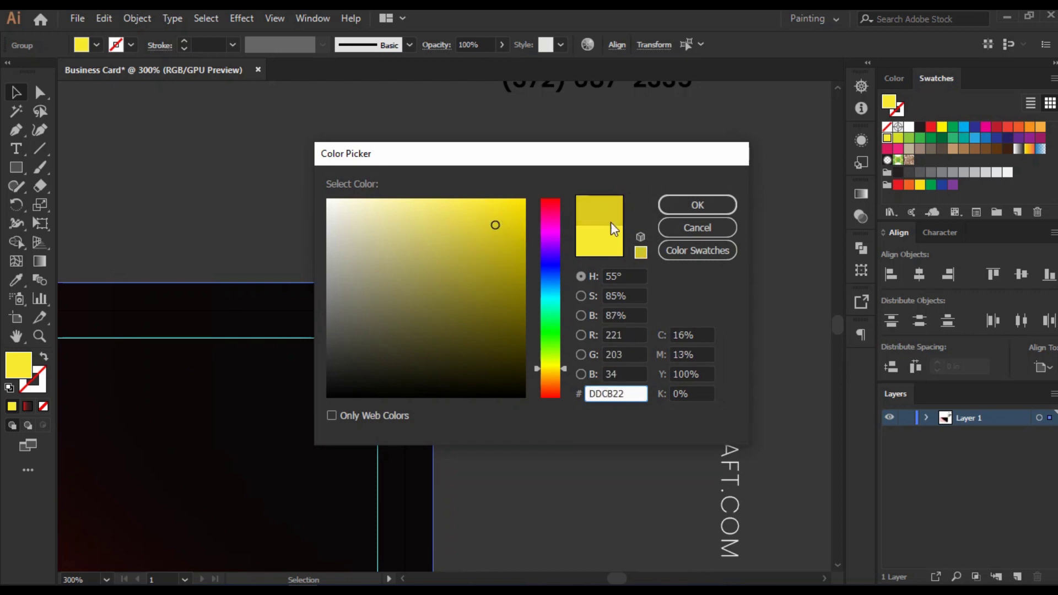
key("Return")
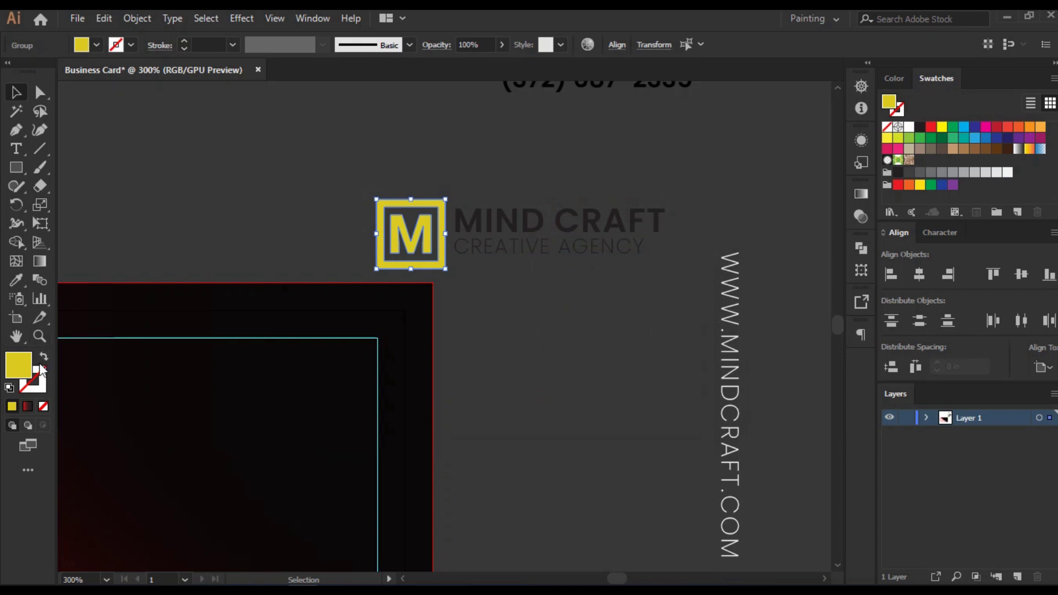
left_click(623, 307)
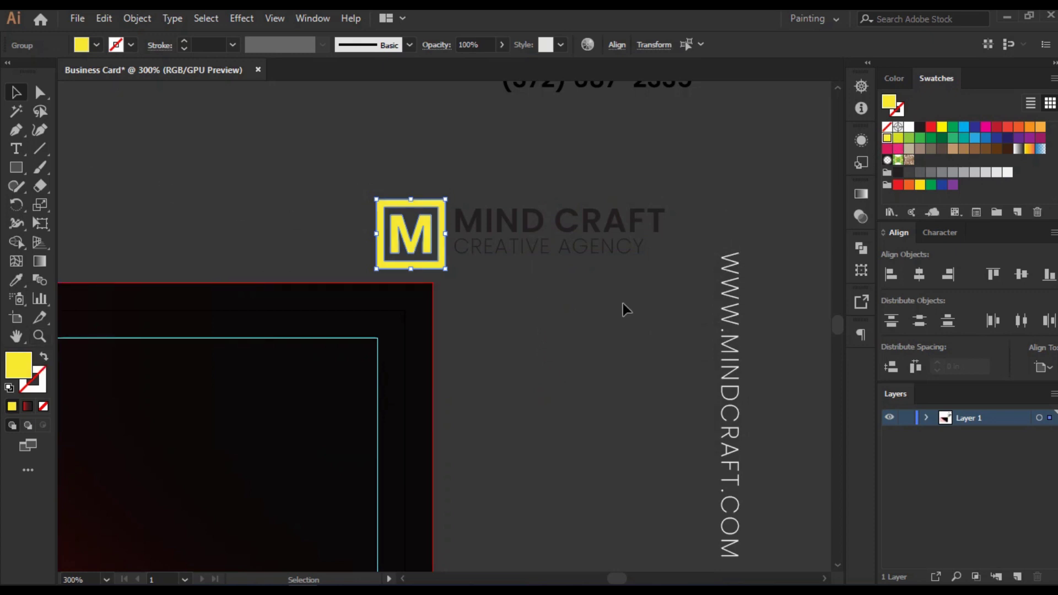
Step: Recolour the "CREATIVE AGENCY" tagline with the M icon's yellow using the Eyedropper
left_click(526, 253)
double_click(524, 249)
left_click(517, 254)
left_click(16, 279)
left_click(396, 233)
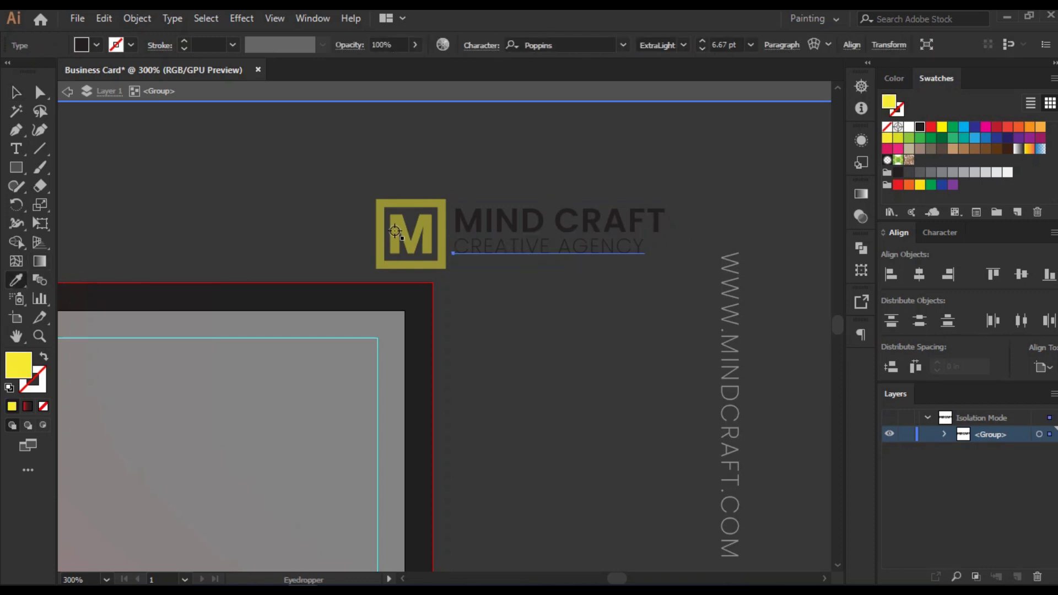
left_click(18, 95)
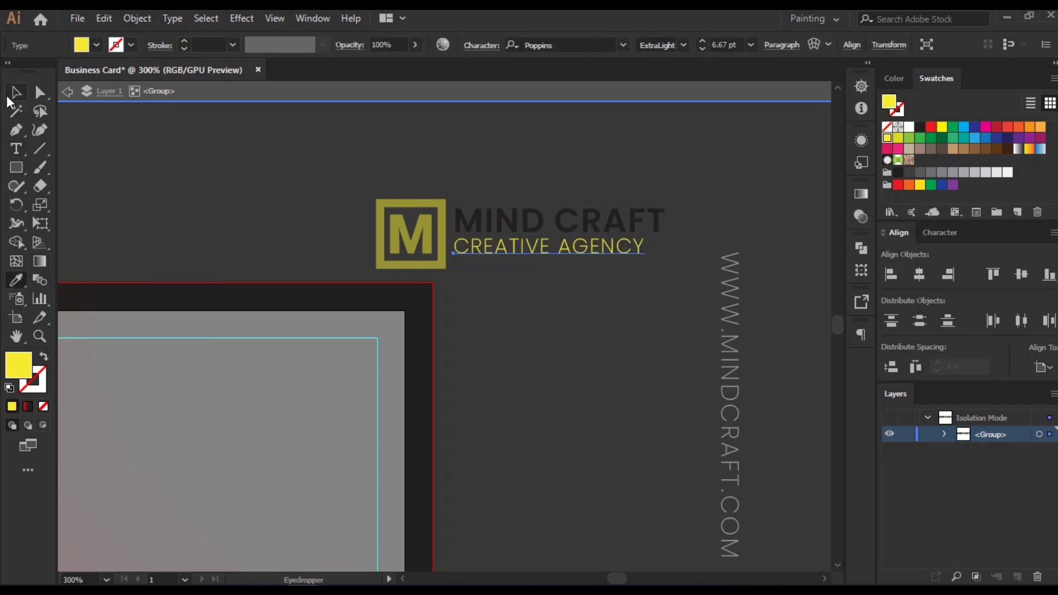
double_click(162, 183)
Step: Recolour the "MIND CRAFT" logo text with the near-white swatch from the grays group
left_click(568, 222)
double_click(614, 227)
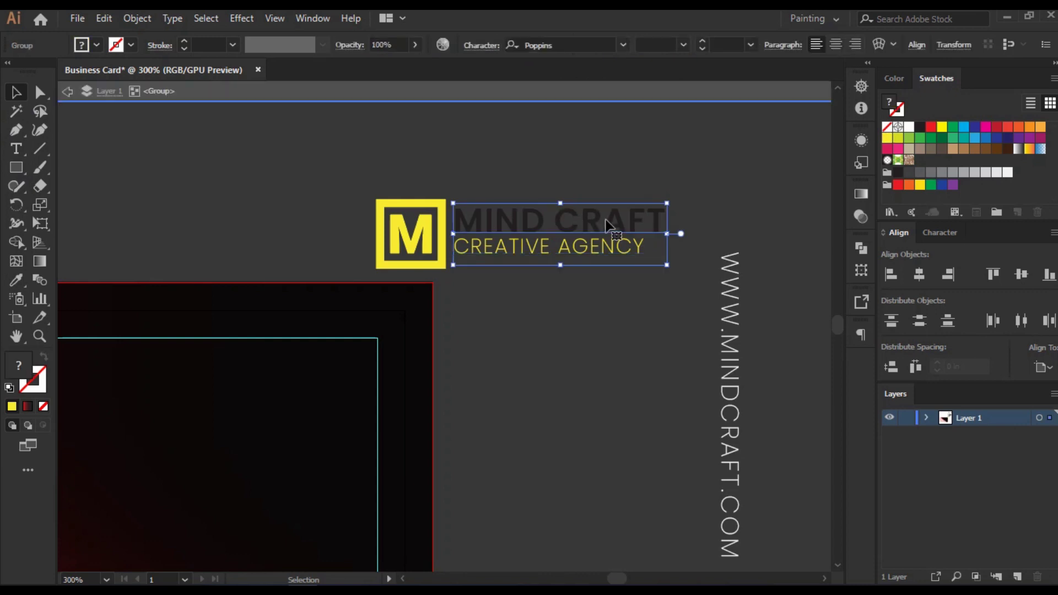
left_click(1007, 172)
double_click(690, 181)
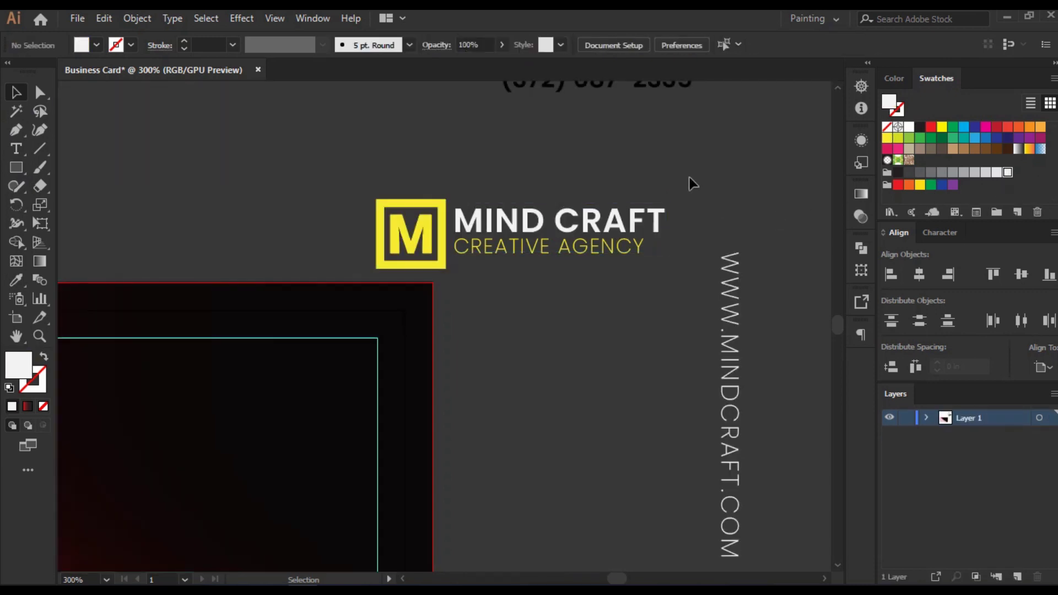
Step: Move the whole logo onto the business card, into the upper-right corner of the safe area
scroll(493, 263, "down", 2)
left_click_drag(521, 339, 573, 322)
left_click_drag(569, 226, 431, 302)
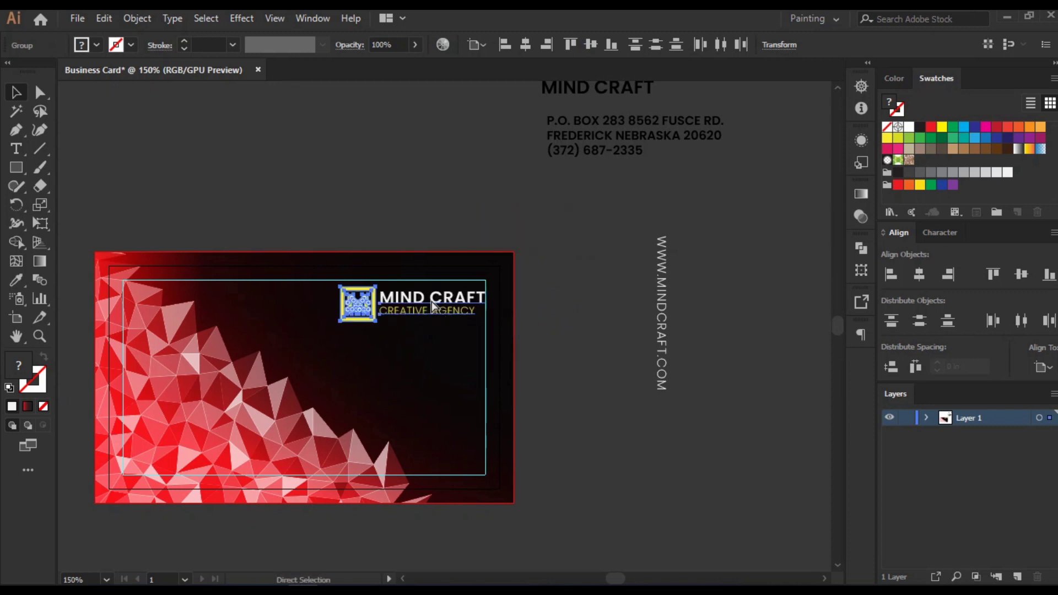
key("v")
scroll(485, 287, "up", 2)
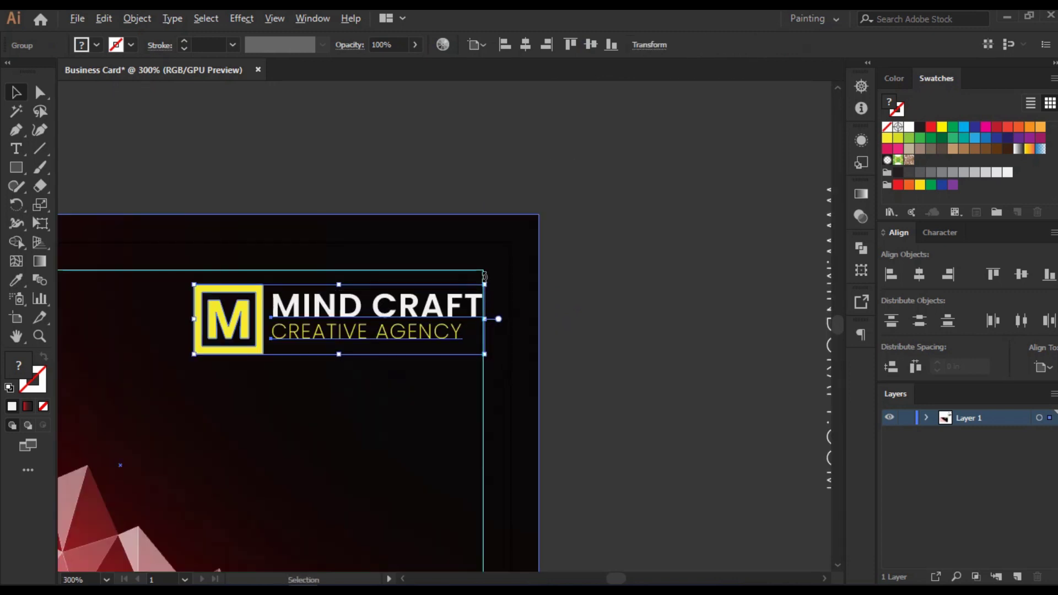
Step: Show the rulers, place a vertical guide on the safe area's right edge and right-align the logo to it
key("ctrl+r")
left_click_drag(64, 150, 483, 172)
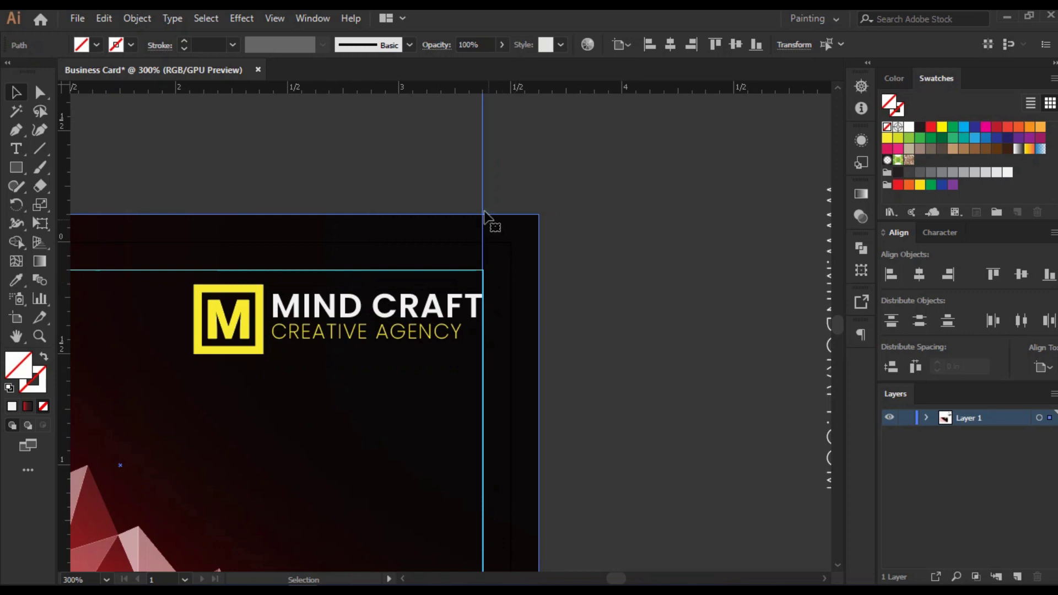
left_click(318, 330)
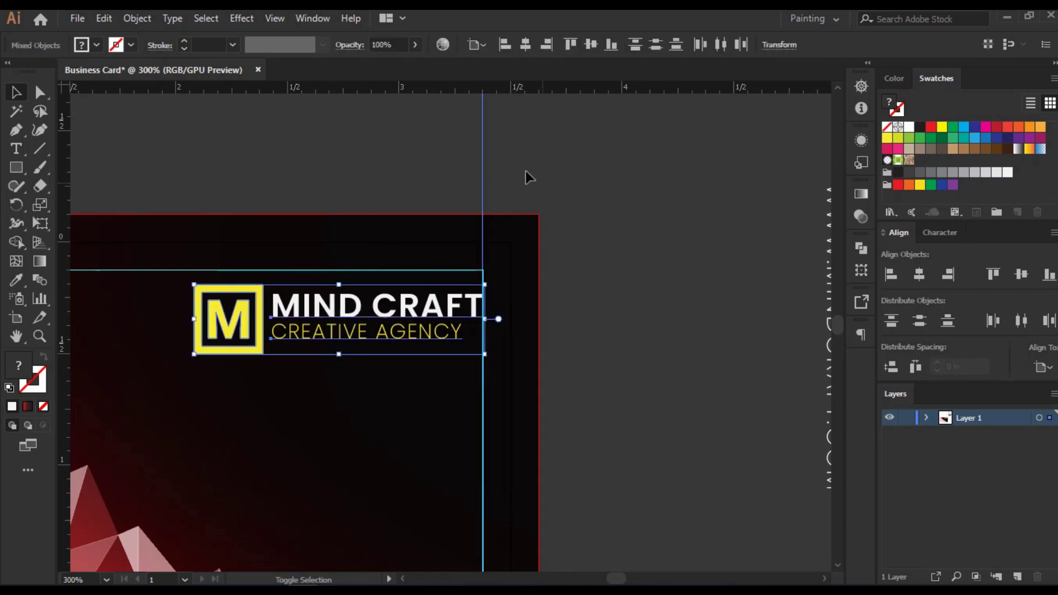
left_click(483, 159, "shift")
left_click(547, 44)
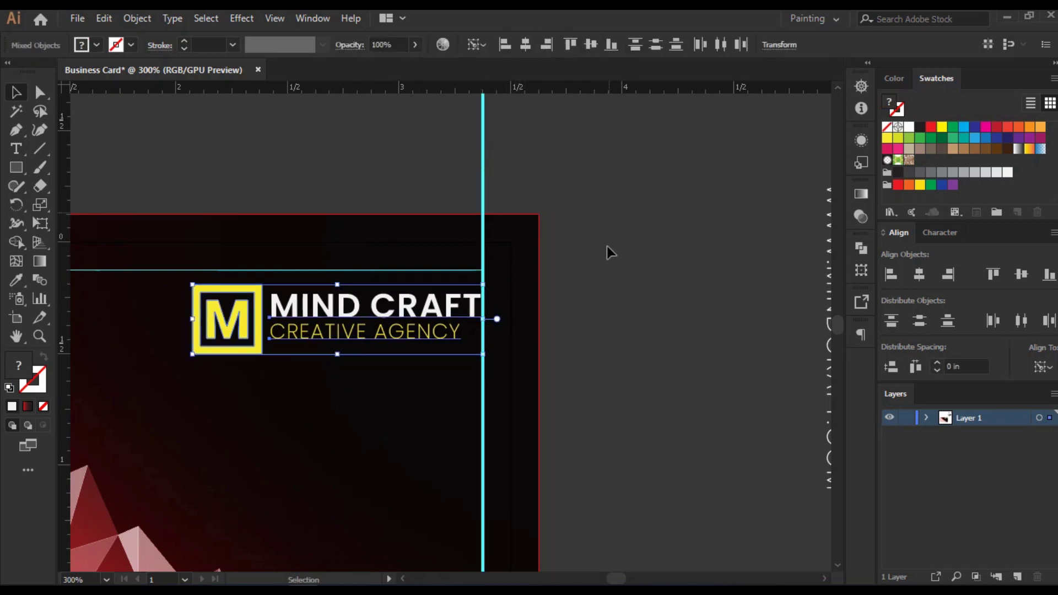
Step: Place a horizontal guide at the safe area's top edge and top-align the logo to it
left_click_drag(336, 88, 351, 273)
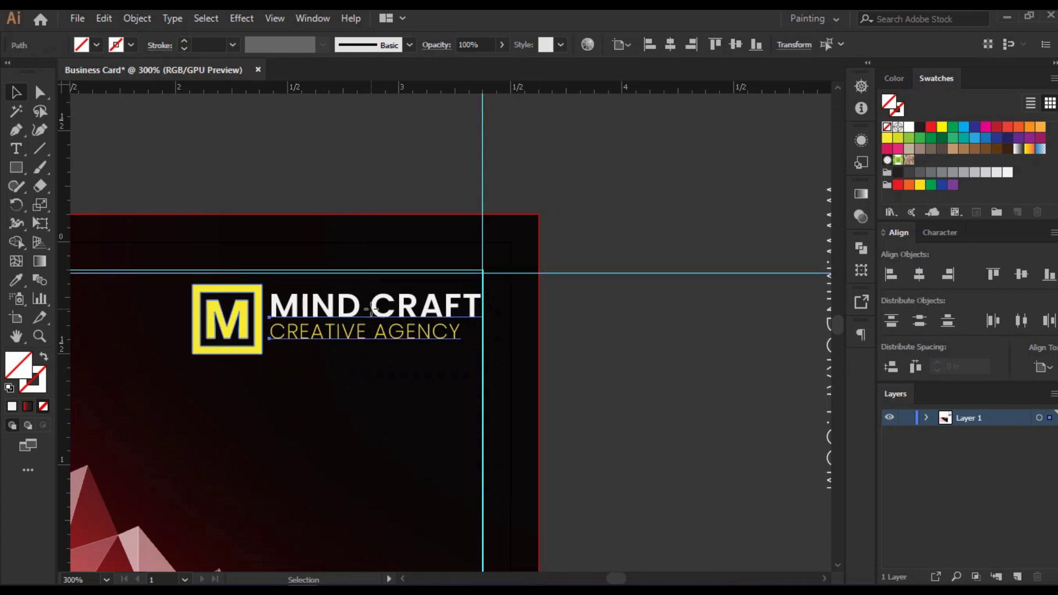
left_click(372, 310, "shift")
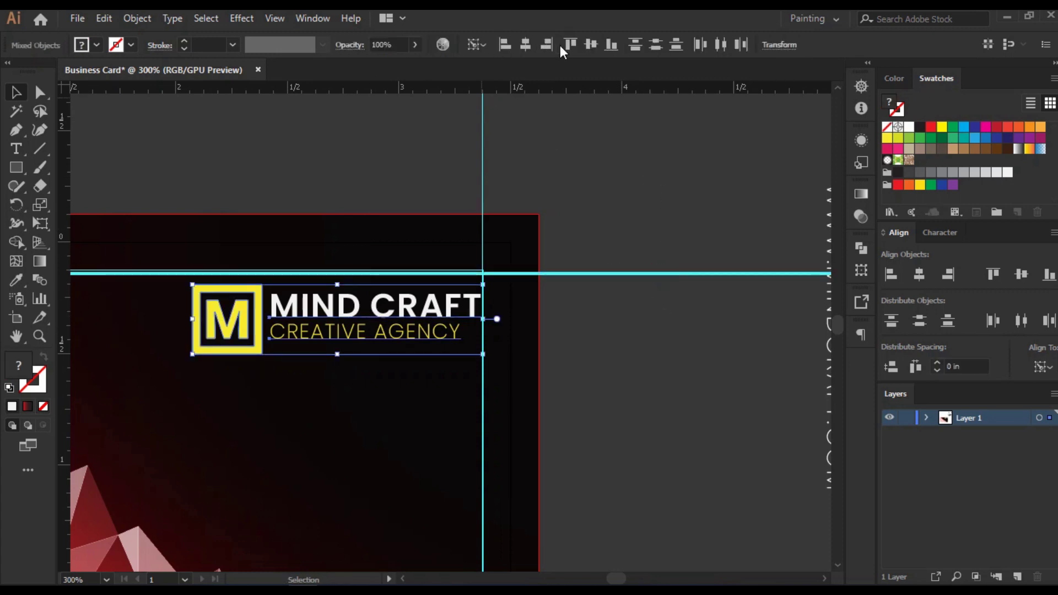
left_click(570, 44)
left_click(638, 357)
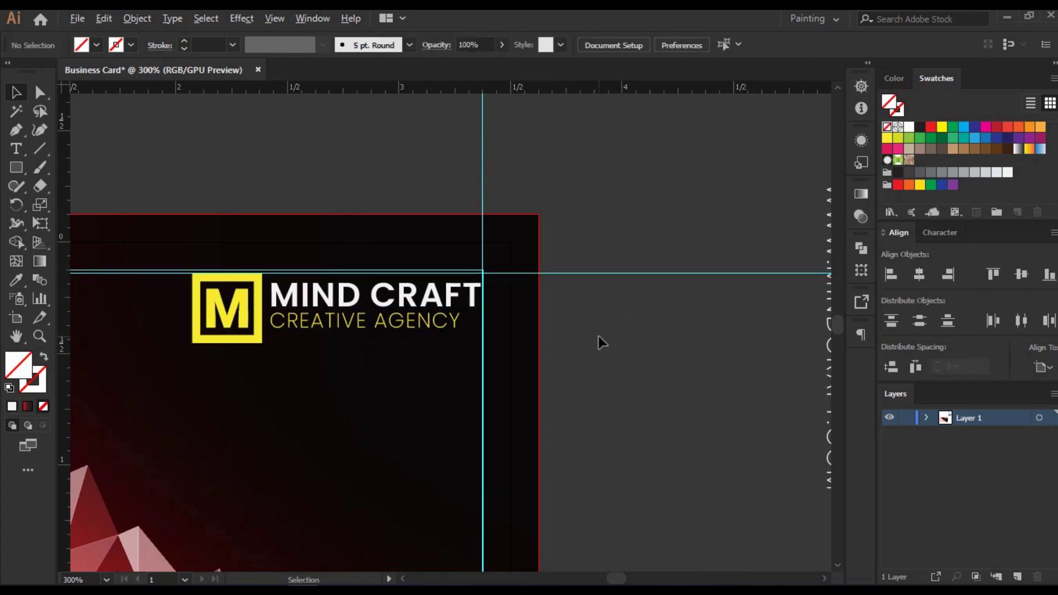
Step: Draw a narrow vertical rectangle from the card's bottom edge up to just below the logo, near the right safe margin
scroll(598, 336, "down", 1)
left_click_drag(664, 379, 631, 277)
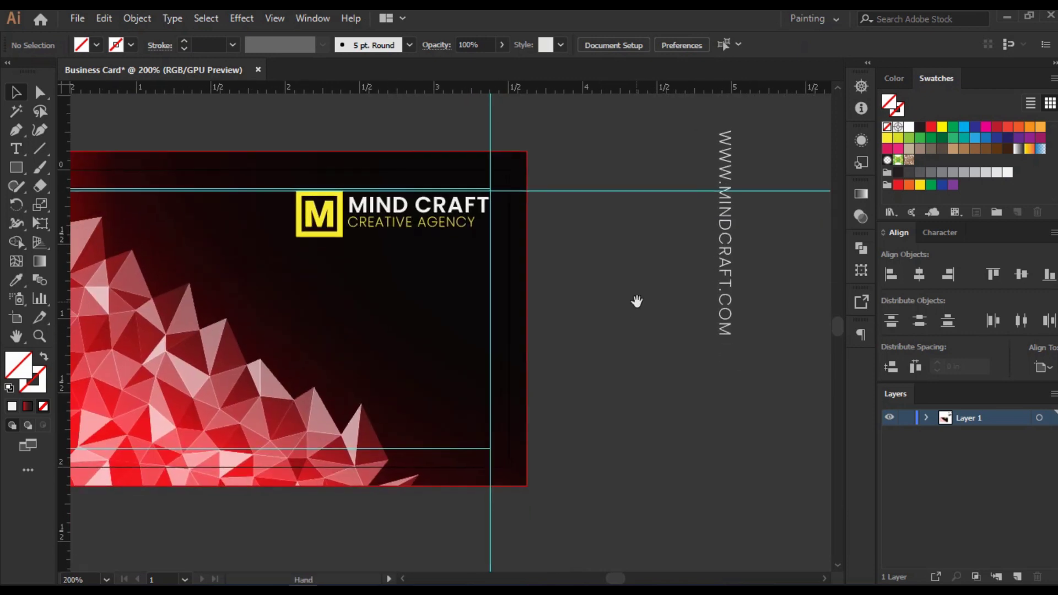
scroll(413, 259, "up", 1)
scroll(417, 259, "down", 1)
left_click_drag(509, 340, 496, 312)
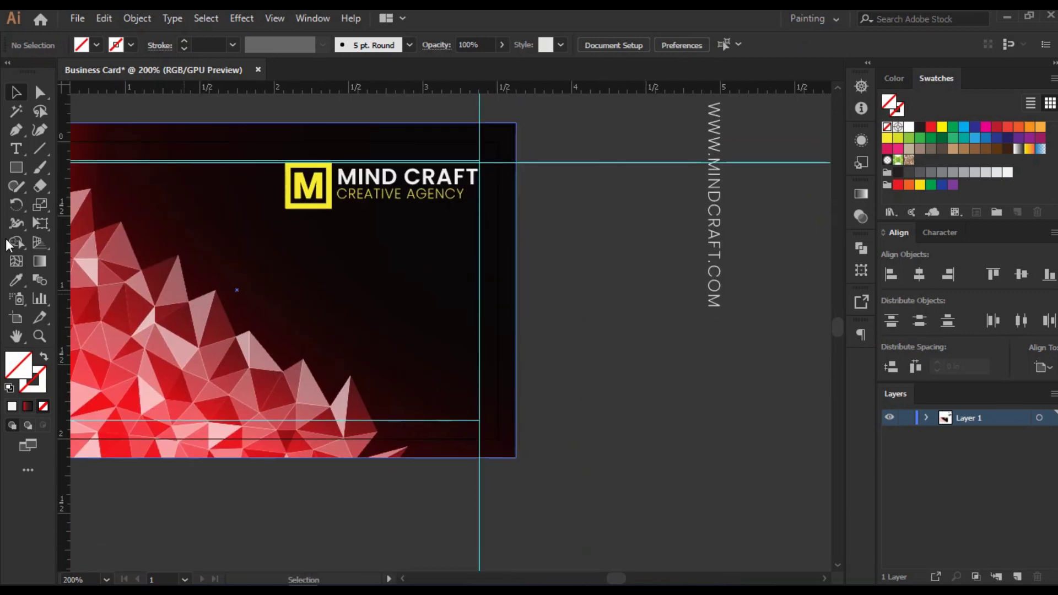
left_click(16, 168)
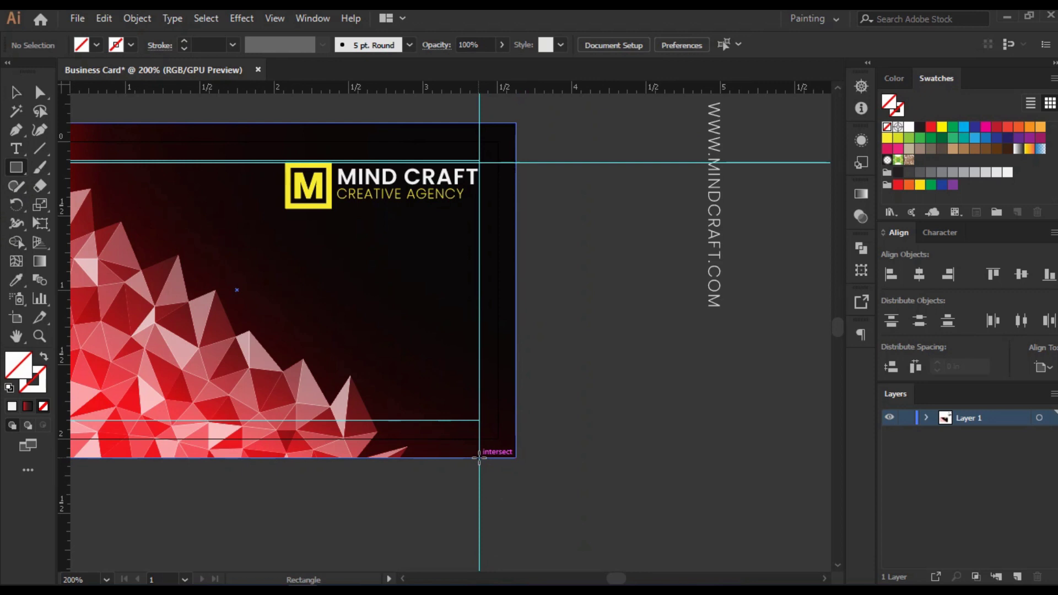
mouse_move(469, 456)
left_mouse_down()
mouse_move(398, 390)
mouse_move(419, 304)
mouse_move(438, 256)
mouse_move(454, 247)
mouse_move(451, 218)
left_mouse_up()
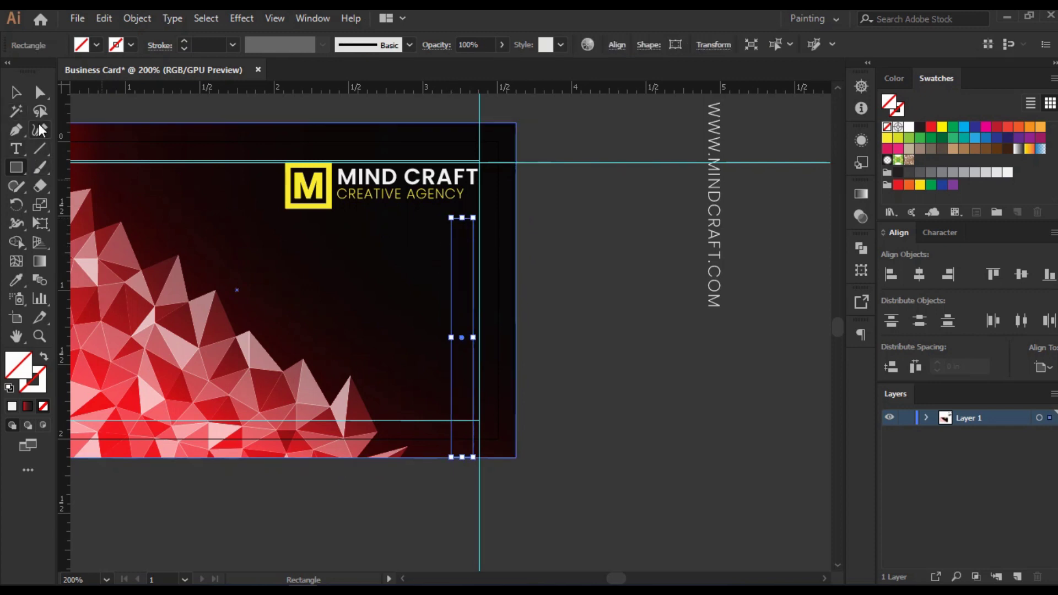
Step: Lower the rectangle's top-left anchor point to Y 0.7234 in to give the bar a slanted top
left_click(40, 92)
left_click(454, 219)
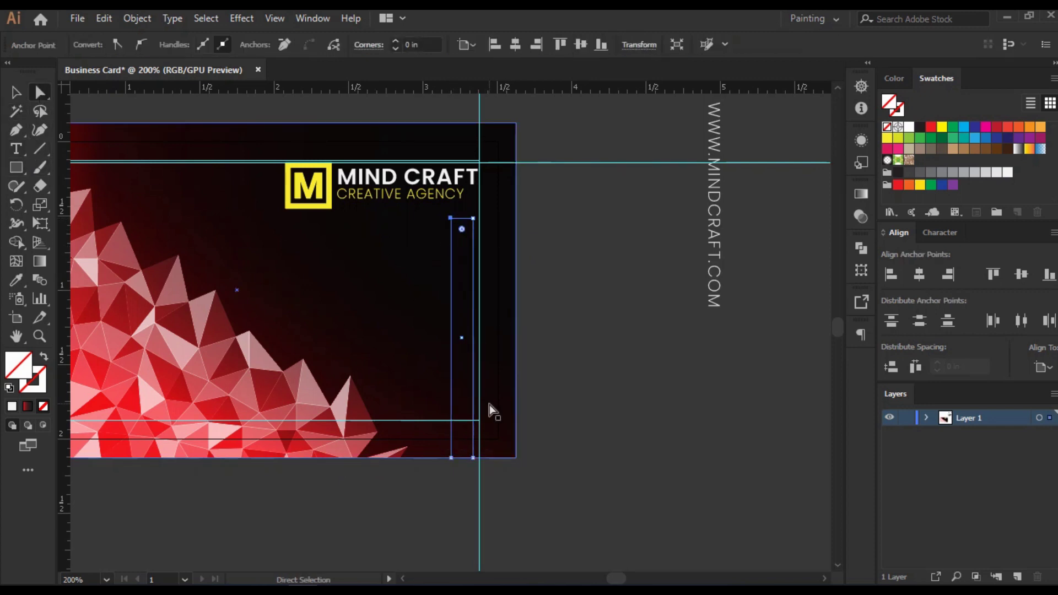
key("Down")
key("Down")
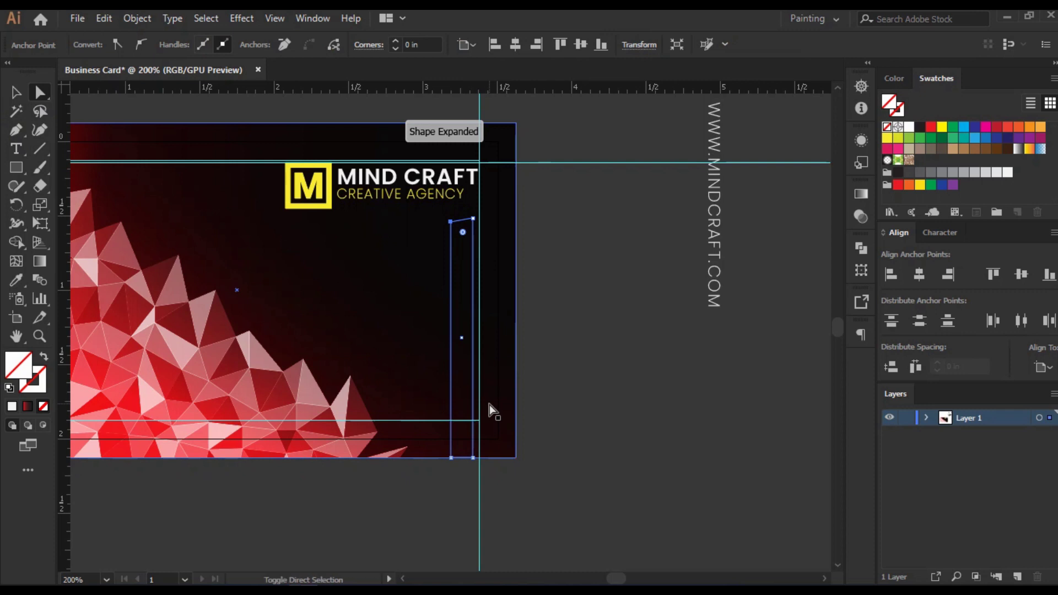
key("shift+Down")
key("shift+Down")
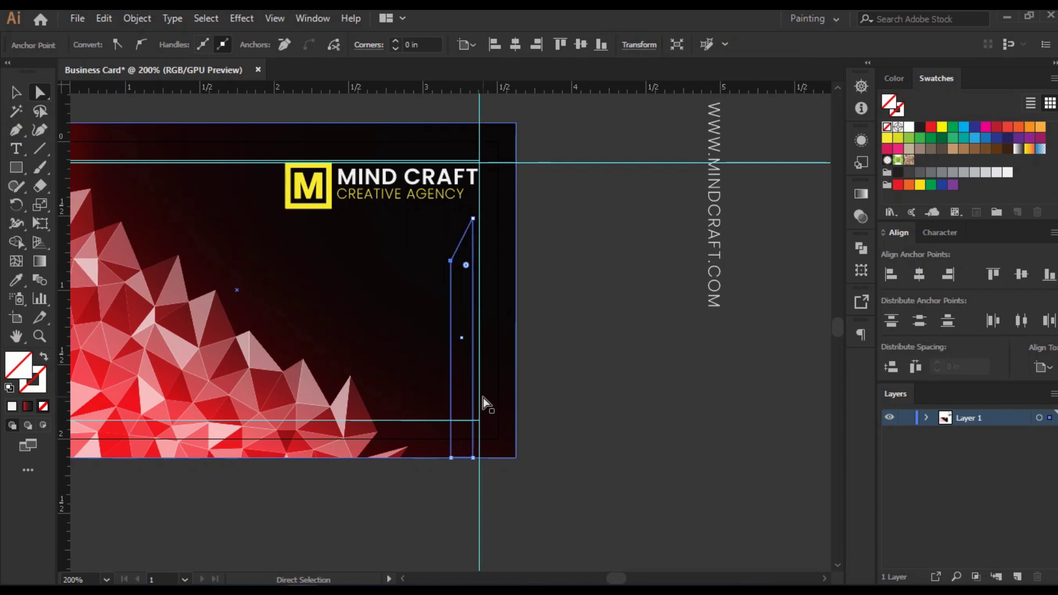
key("Down")
left_click(15, 93)
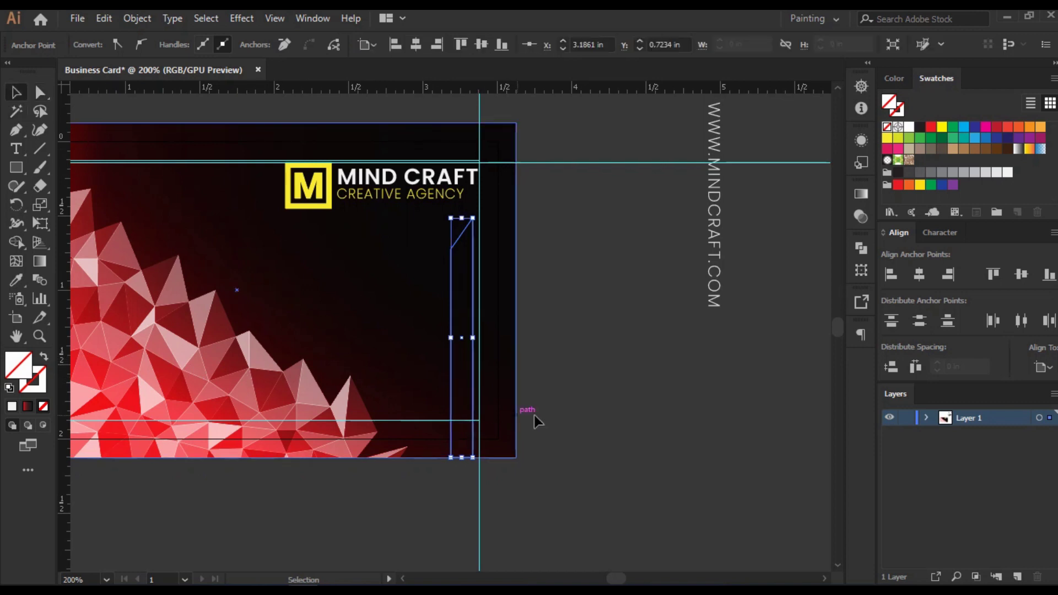
Step: Try filling the slanted bar with the logo's yellow and nudging it sideways
left_click(16, 280)
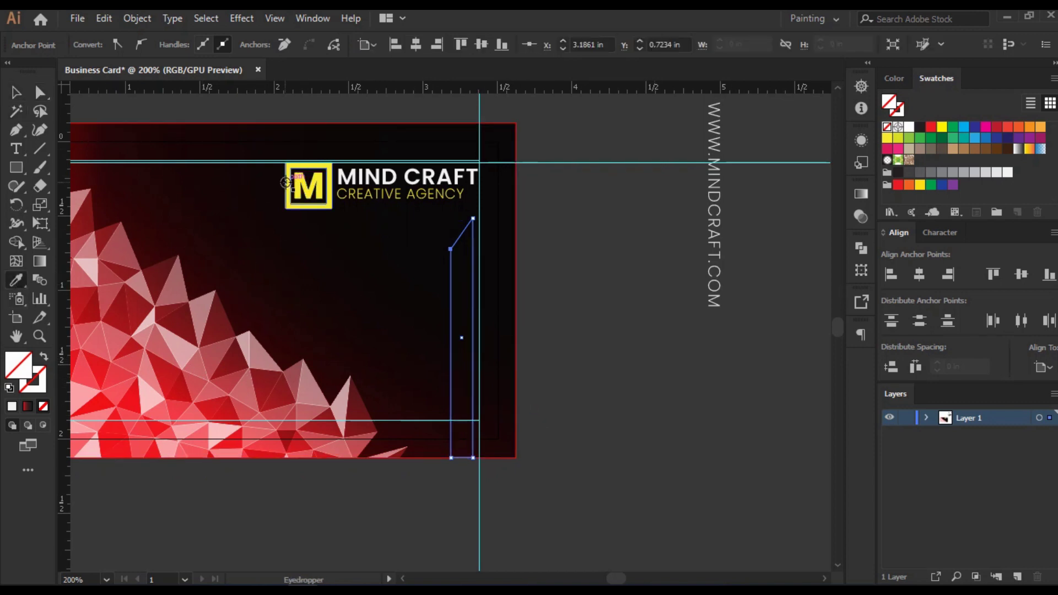
left_click(288, 190)
left_click(16, 92)
key("Left")
key("Left")
key("Right")
key("Right")
key("Right")
key("Right")
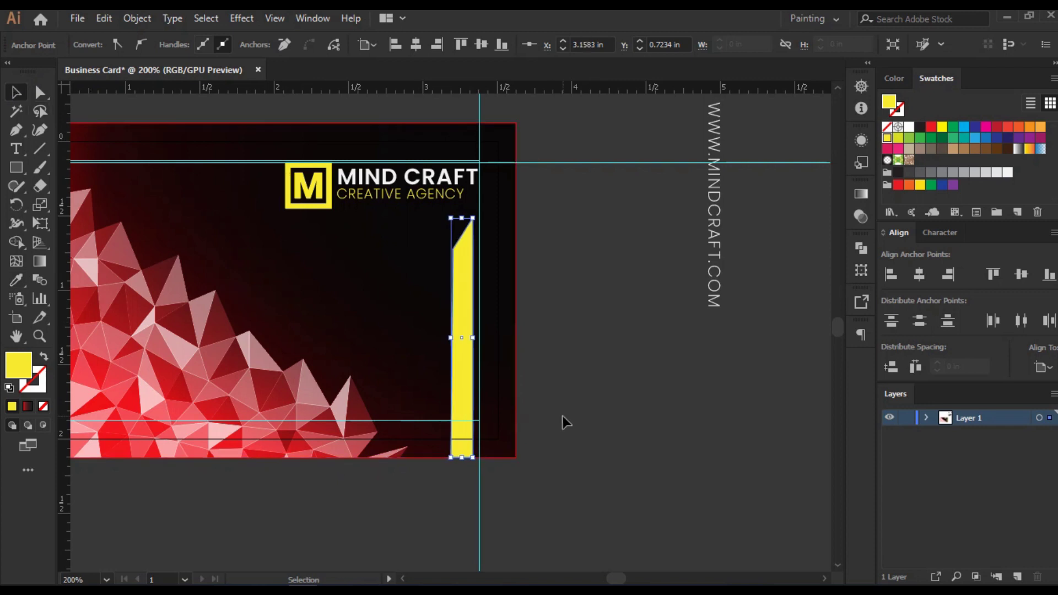
Step: Reverse the sideways shift of the bar's top-left anchor point and remove the bar's yellow fill
key("a")
key("Left")
key("Left")
key("Left")
key("Left")
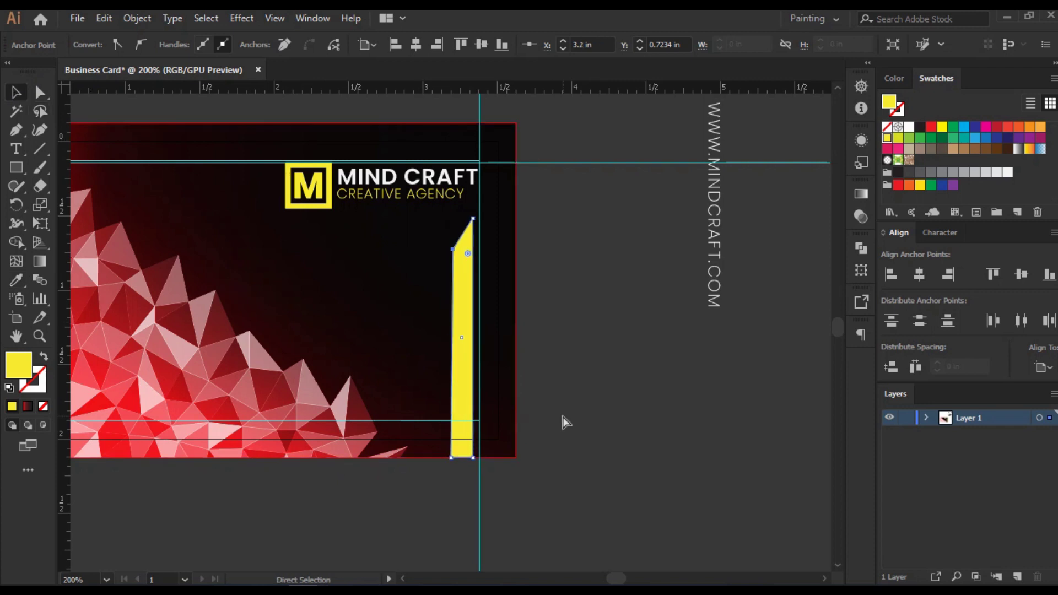
key("Right")
key("Right")
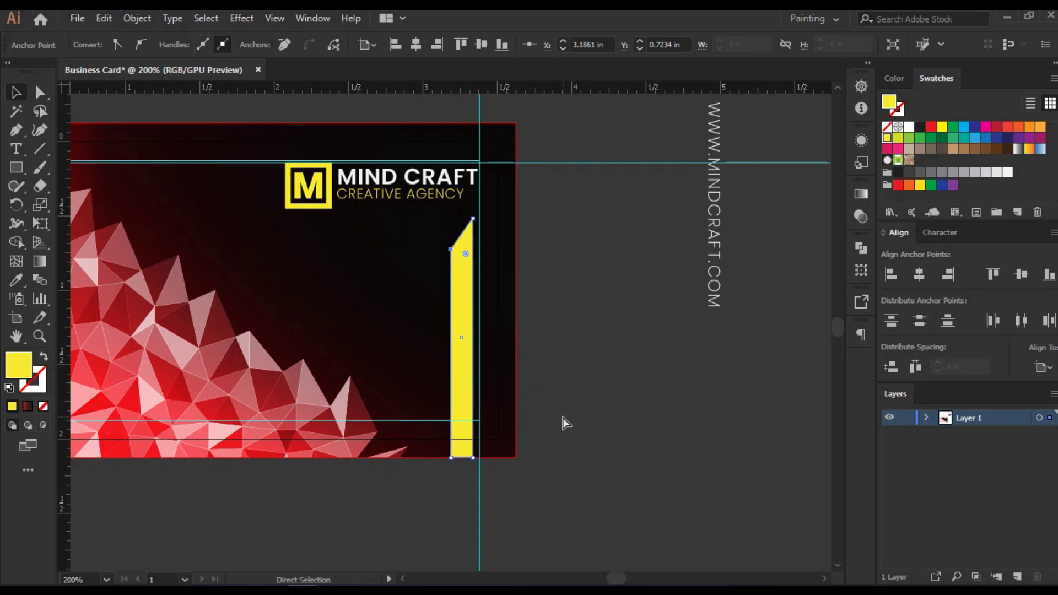
key("v")
key("/")
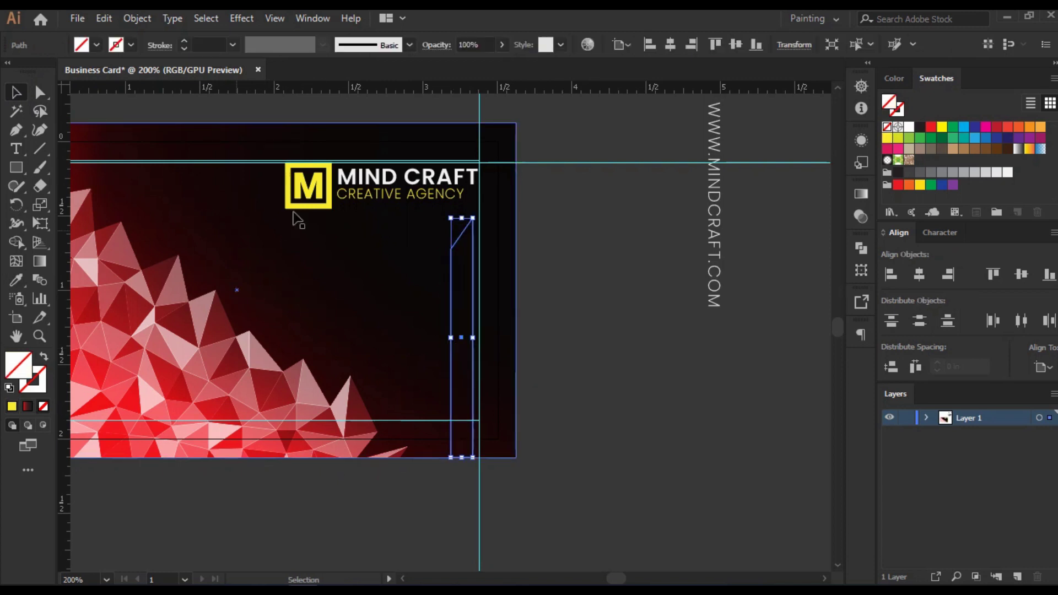
Step: Fill the slanted bar with the M icon's yellow using the Eyedropper
left_click(24, 277)
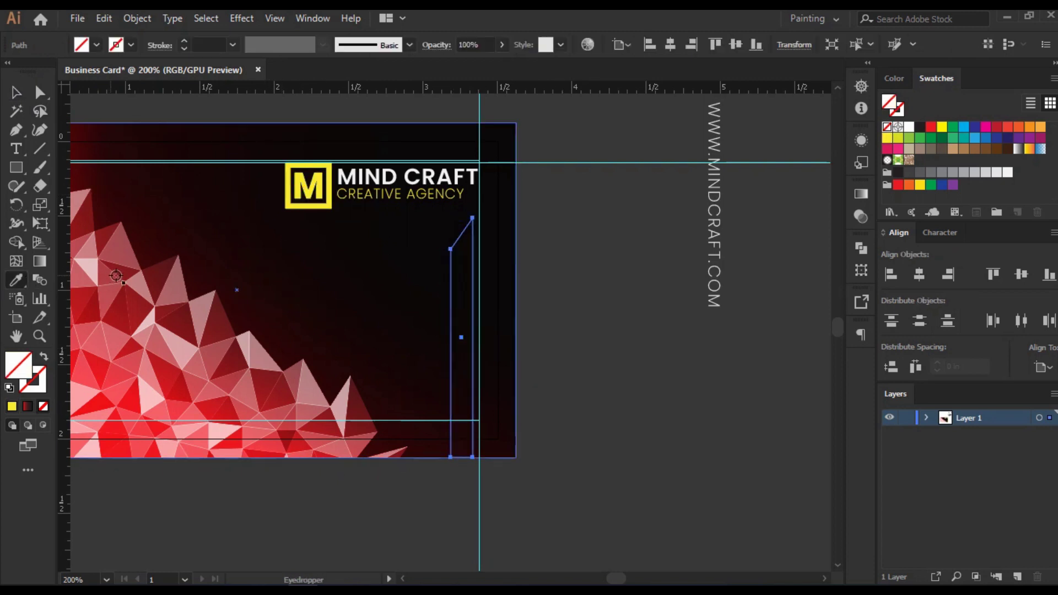
left_click(330, 201)
key("v")
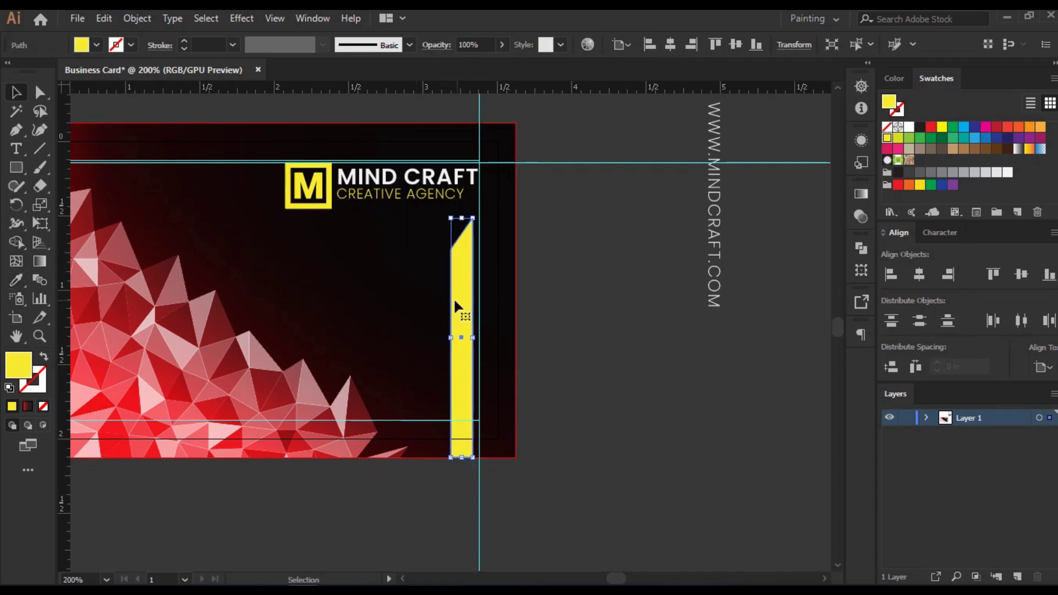
double_click(402, 204)
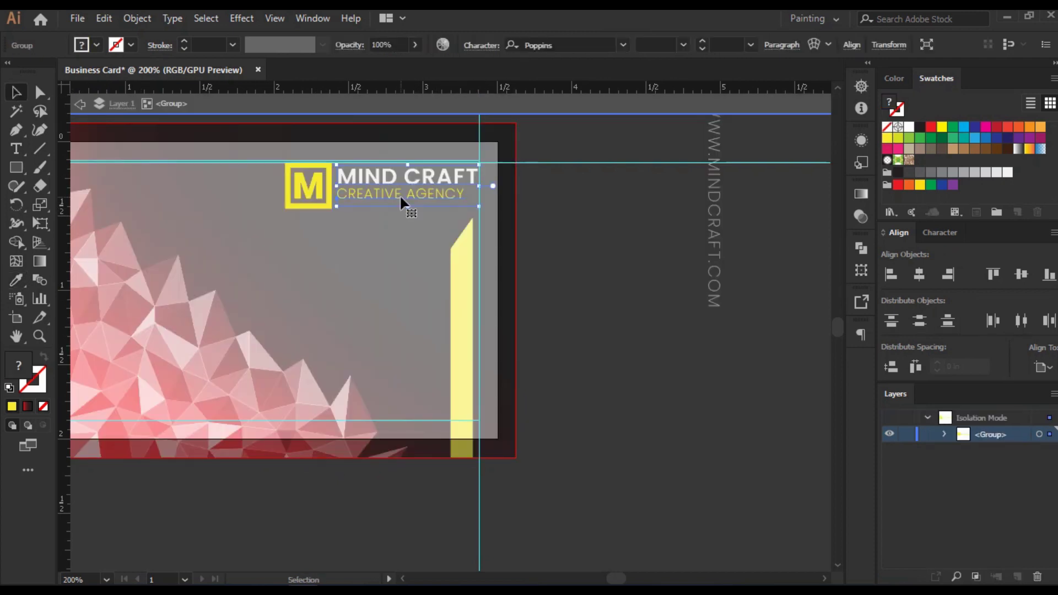
double_click(596, 335)
Step: Place a vertical guide at the right end of the "CREATIVE AGENCY" tagline and right-align the yellow bar to it
left_click(462, 336)
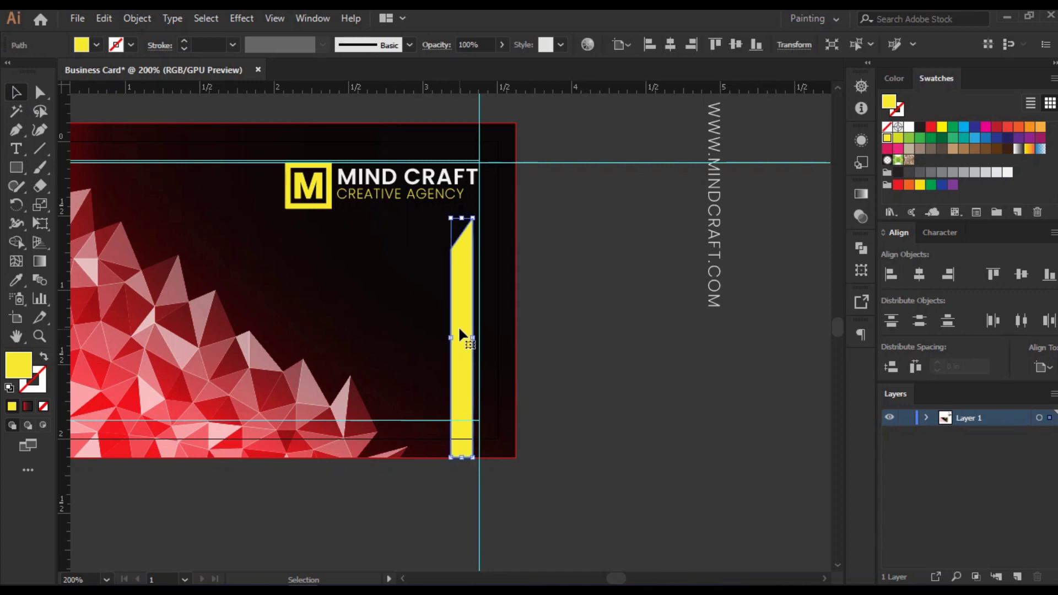
scroll(466, 292, "up", 3)
scroll(464, 287, "up", 4)
scroll(456, 284, "up", 4)
left_click_drag(480, 88, 457, 162)
scroll(455, 303, "down", 4)
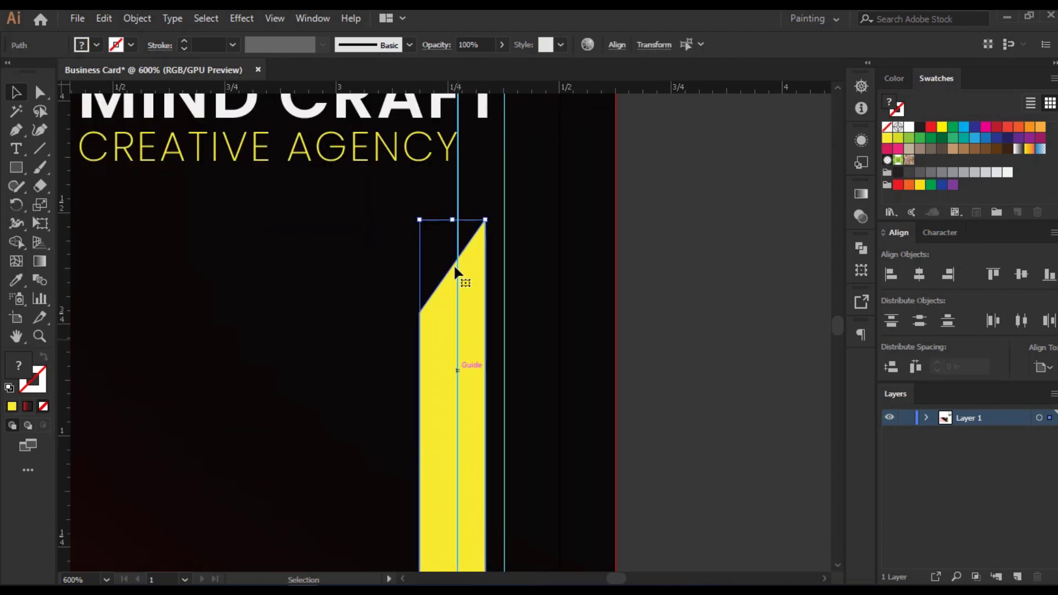
left_click(459, 199)
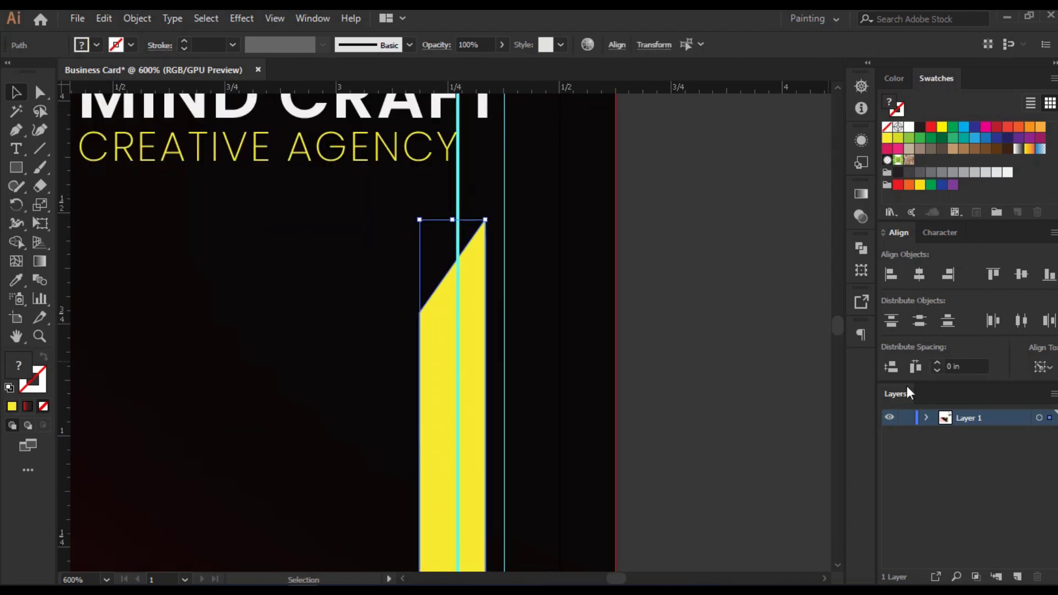
left_click(947, 275)
left_click(742, 387)
key("ctrl+minus")
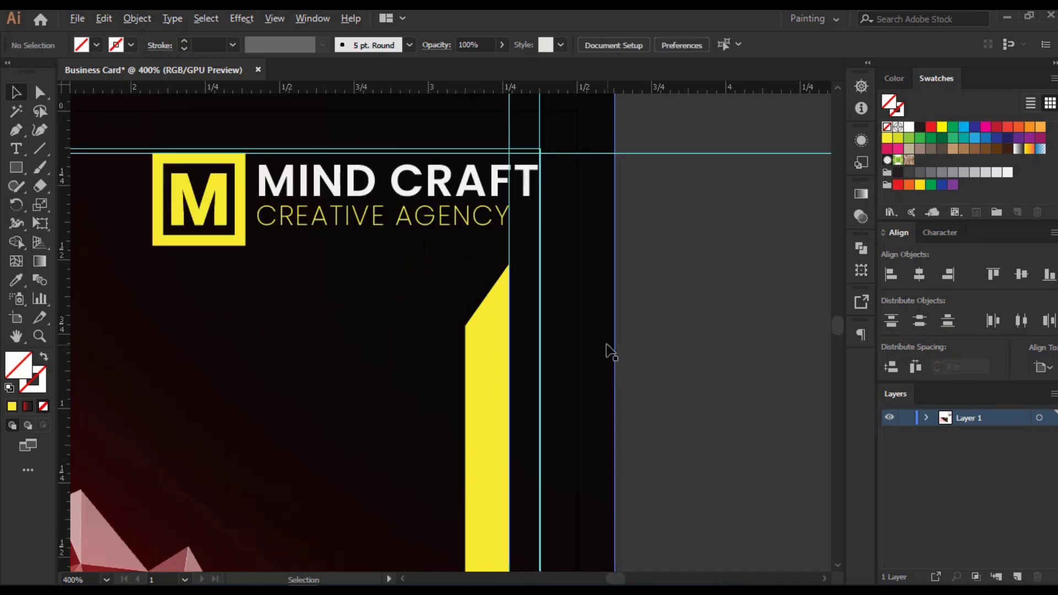
scroll(618, 337, "down", 4)
left_click_drag(606, 343, 524, 355)
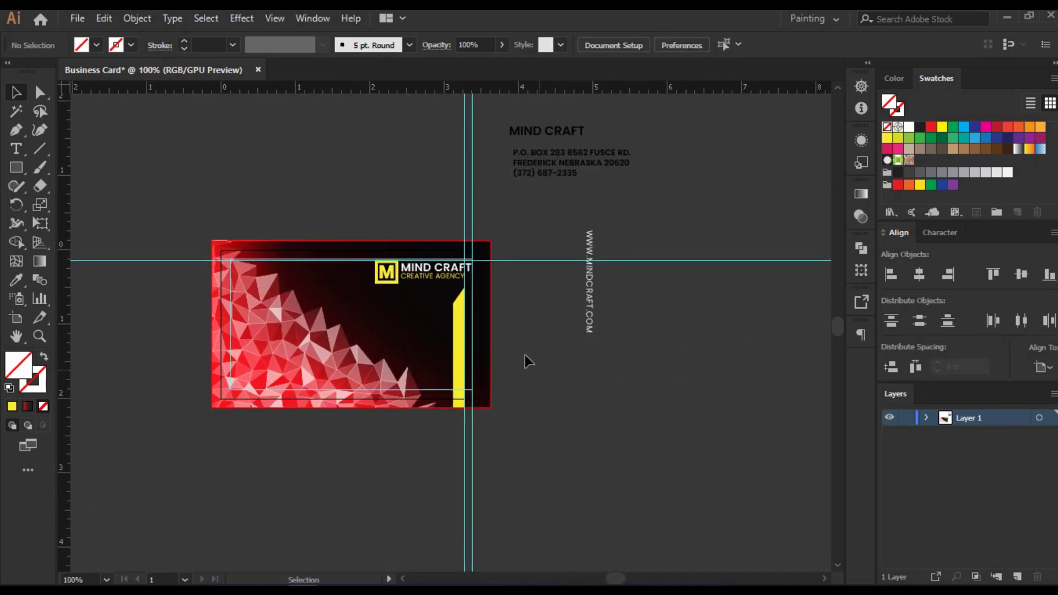
scroll(523, 354, "up", 1)
left_click_drag(631, 285, 436, 391)
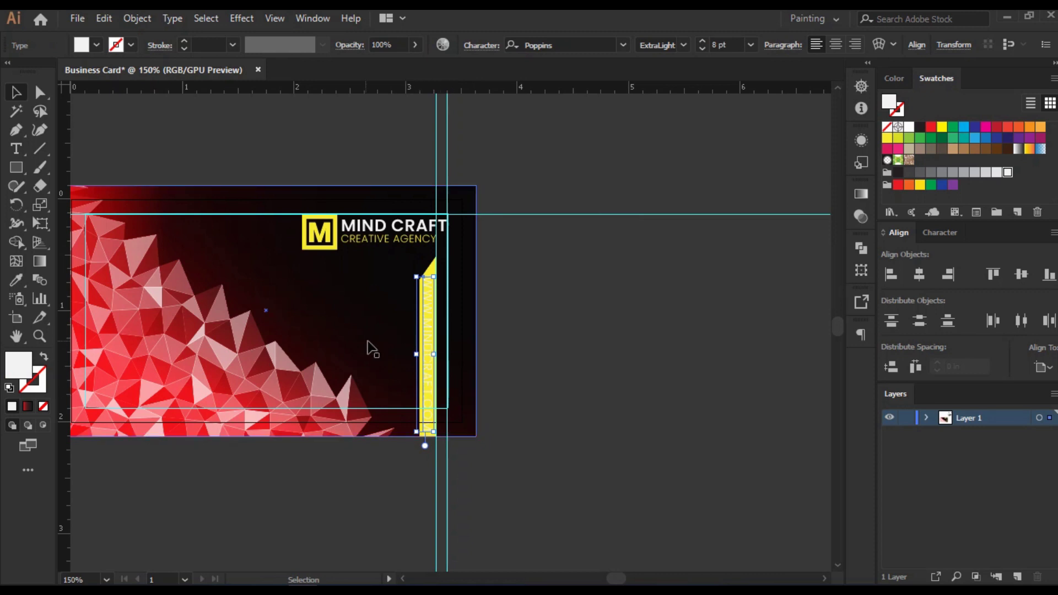
scroll(439, 355, "up", 3)
scroll(440, 358, "down", 3)
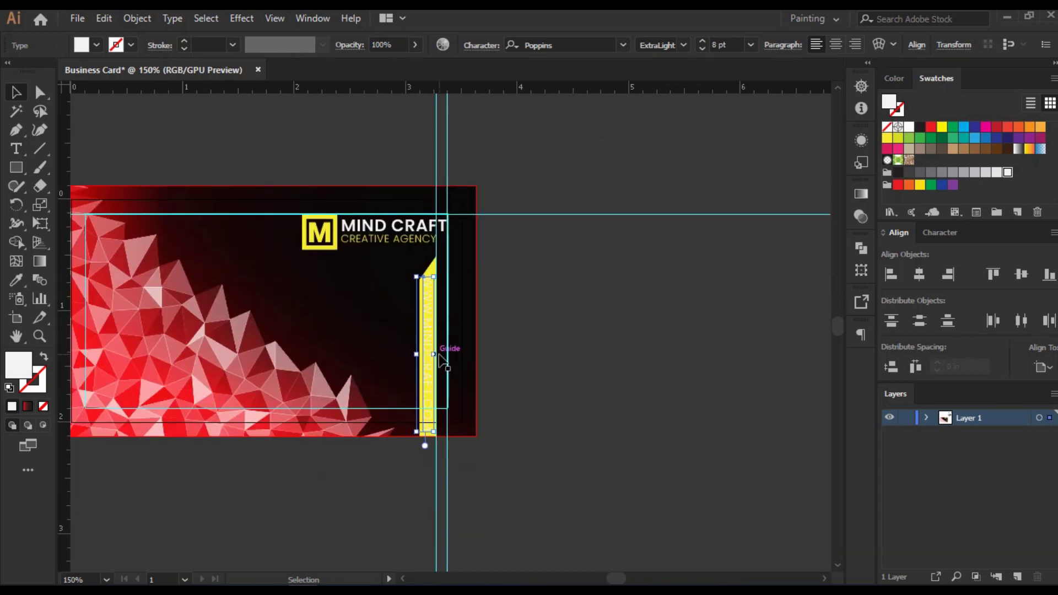
scroll(426, 330, "up", 2)
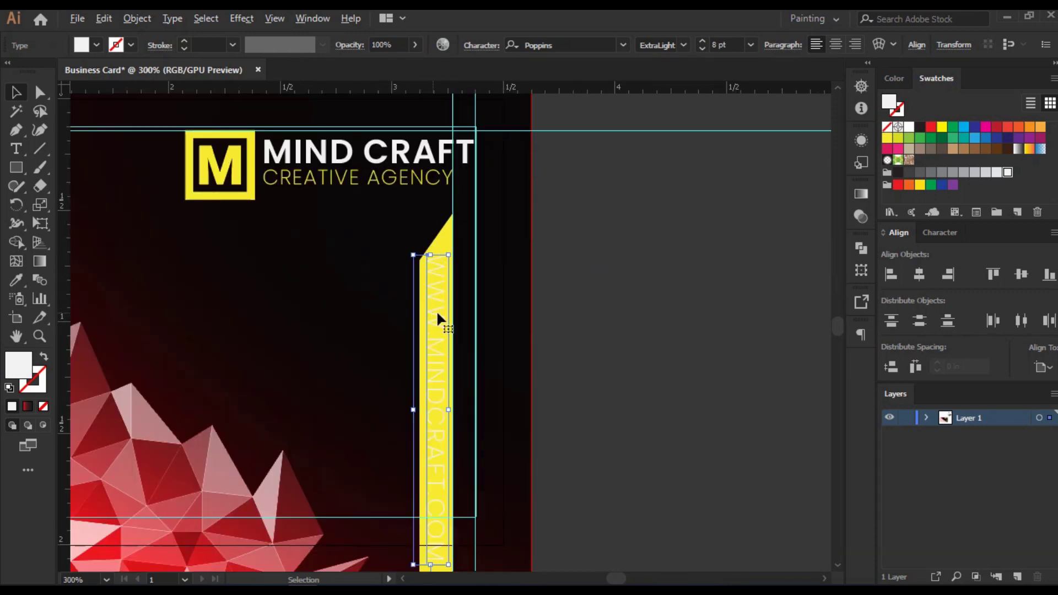
left_click(897, 173)
scroll(515, 432, "down", 1)
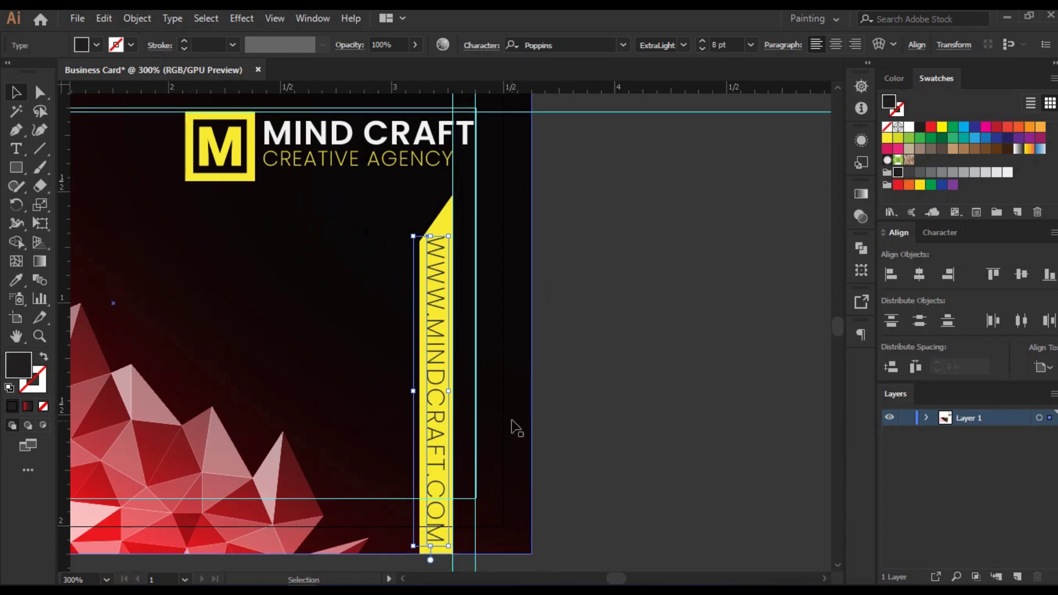
Step: Set the web address text's tracking to 75 and scale it down proportionally to about 6.47 pt
left_click(480, 47)
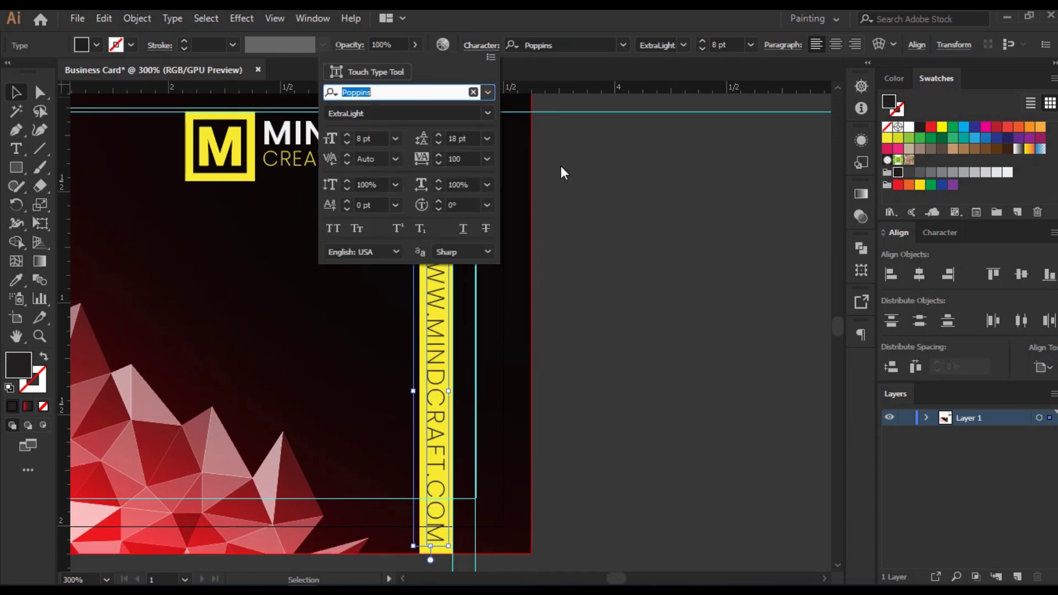
left_click(487, 159)
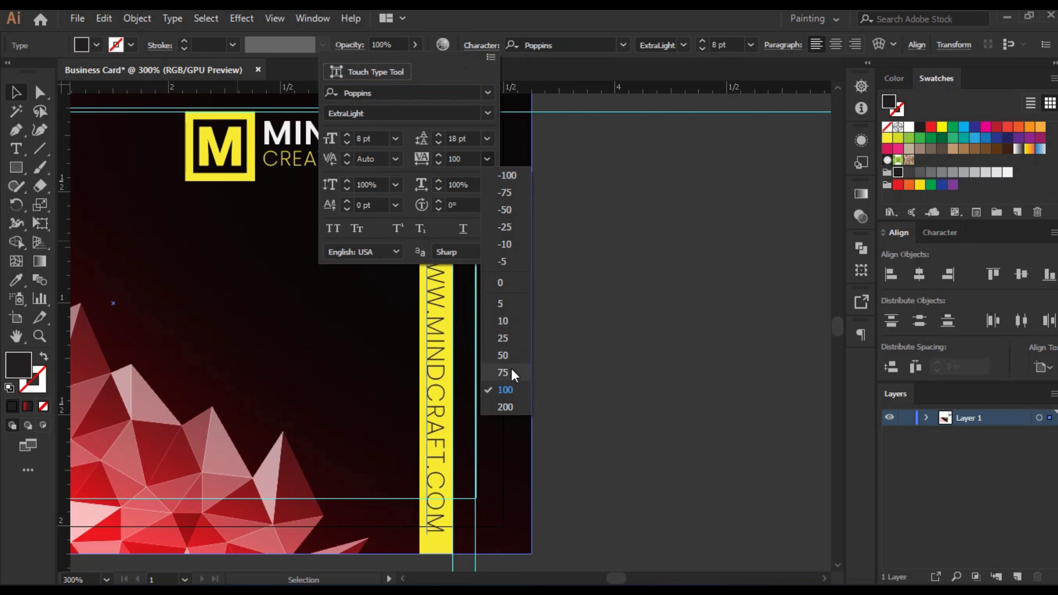
left_click(502, 373)
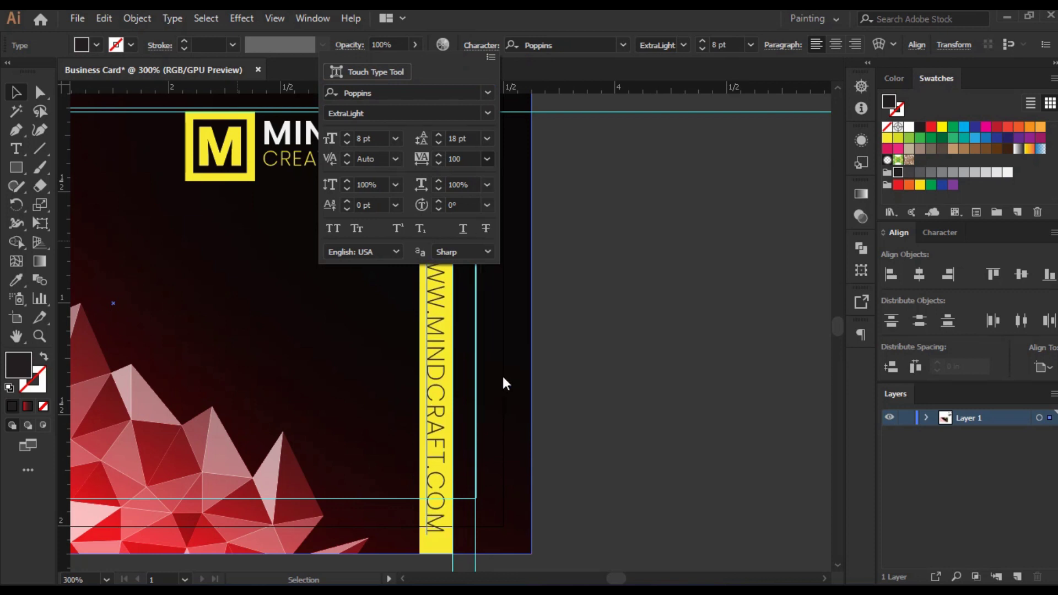
left_click(467, 48)
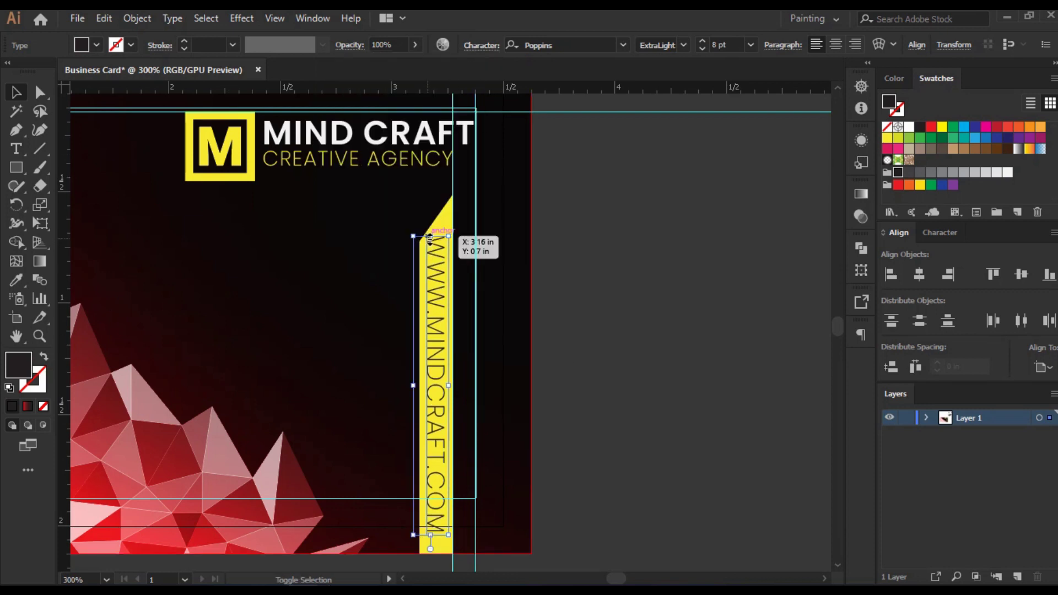
left_click_drag(431, 237, 438, 283)
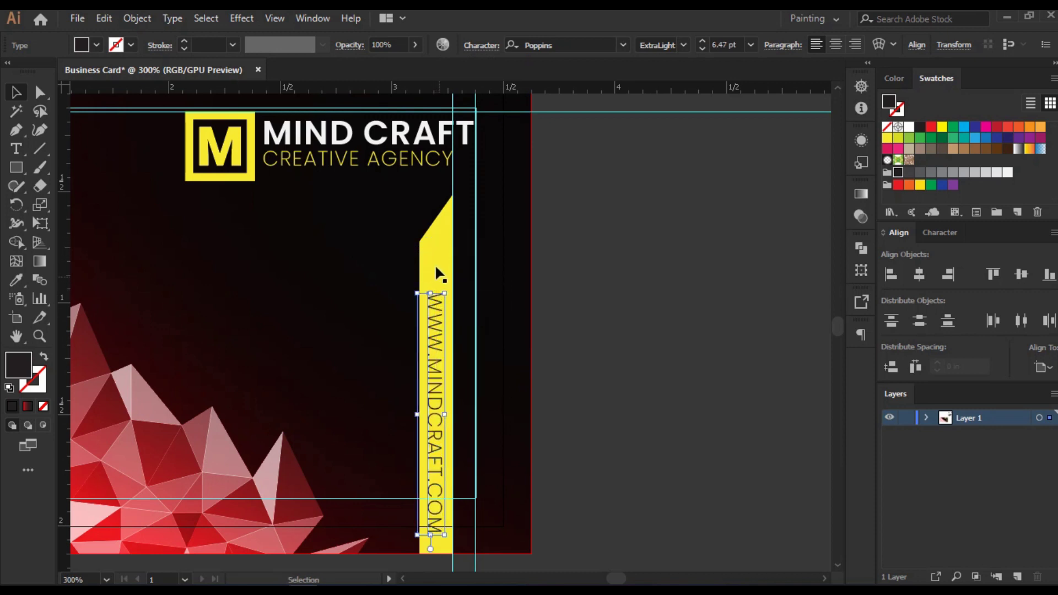
Step: Center the web address text horizontally on the yellow slanted bar
left_click(433, 264)
left_click(433, 328)
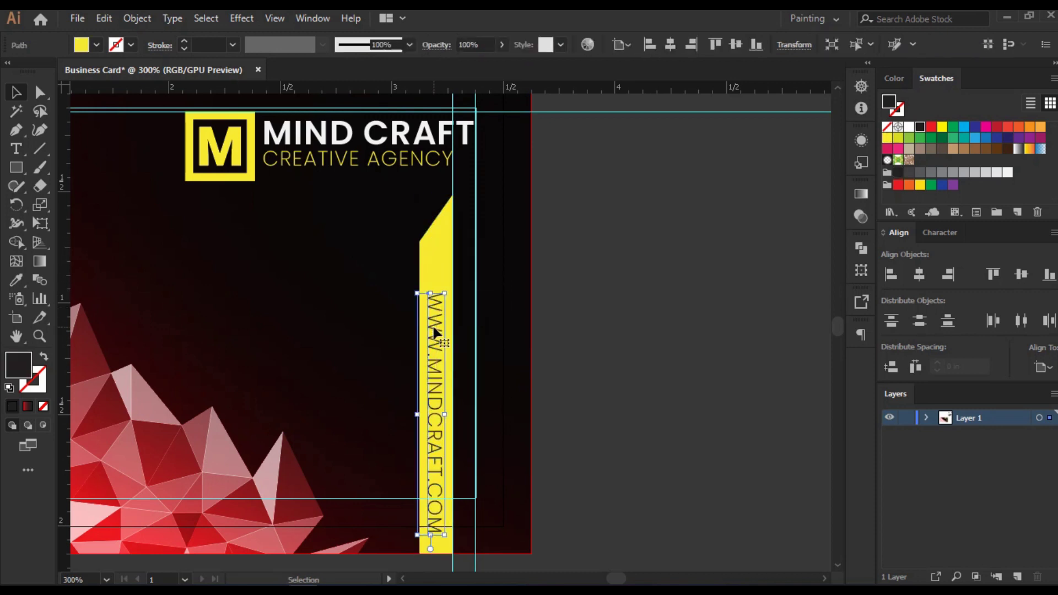
left_click(434, 263, "shift")
left_click(526, 45)
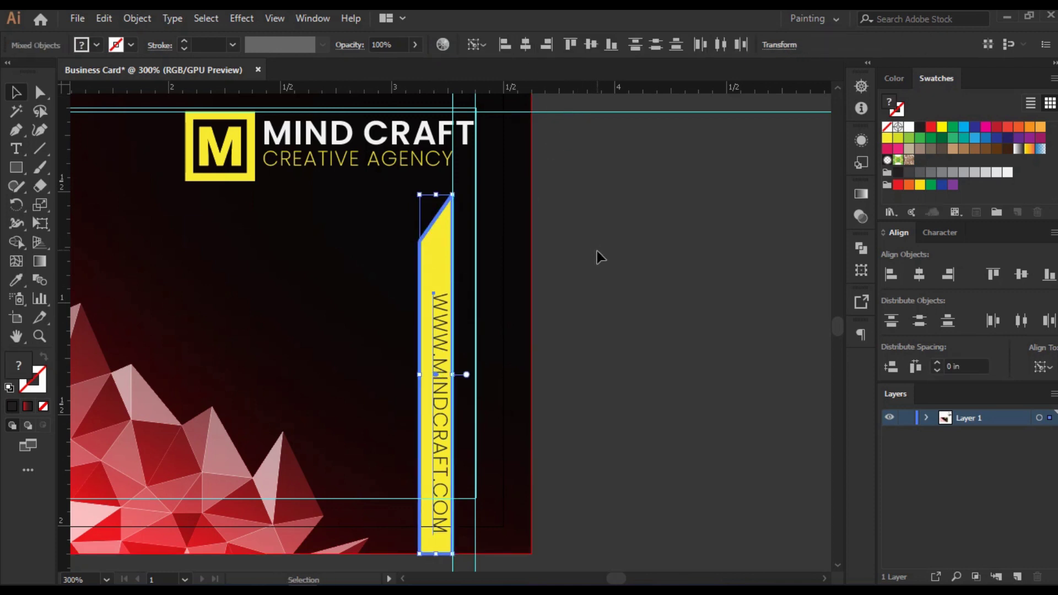
left_click(599, 280)
Step: Nudge the web address slightly left and up along the yellow bar so its end meets the lower margin guide
left_click(442, 349)
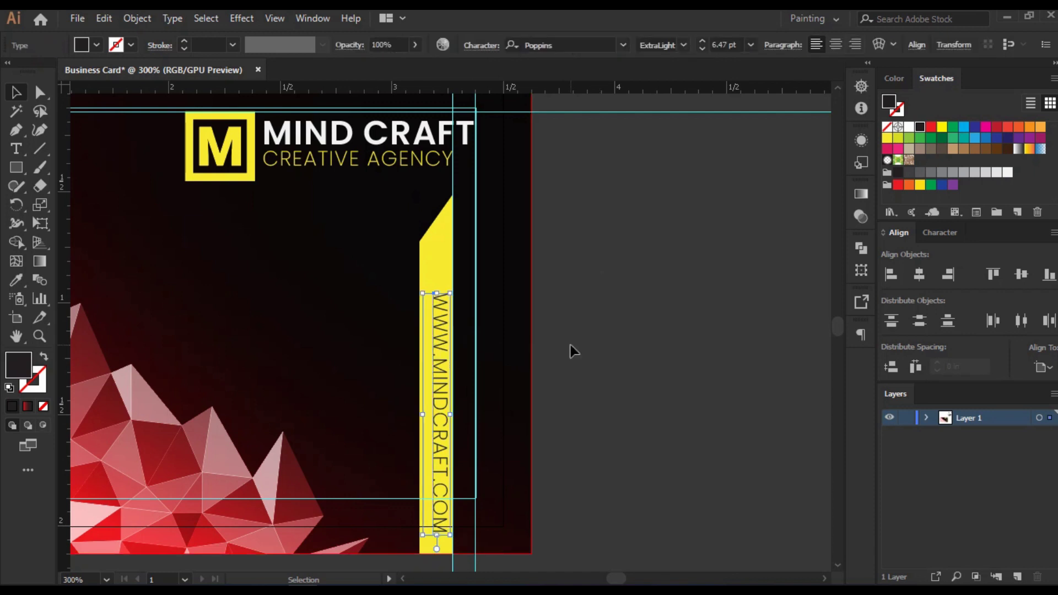
key("Left")
key("Left")
key("Up")
key("Up")
key("Up")
key("Up")
key("Up")
key("Up")
key("Up")
key("Up")
key("Up")
key("Up")
key("Up")
key("Up")
key("Up")
key("Up")
key("Up")
key("Up")
key("Up")
key("Up")
key("Up")
key("Up")
key("Down")
key("Down")
key("Down")
key("Down")
key("Down")
key("Down")
key("Down")
key("Down")
scroll(446, 461, "up", 8)
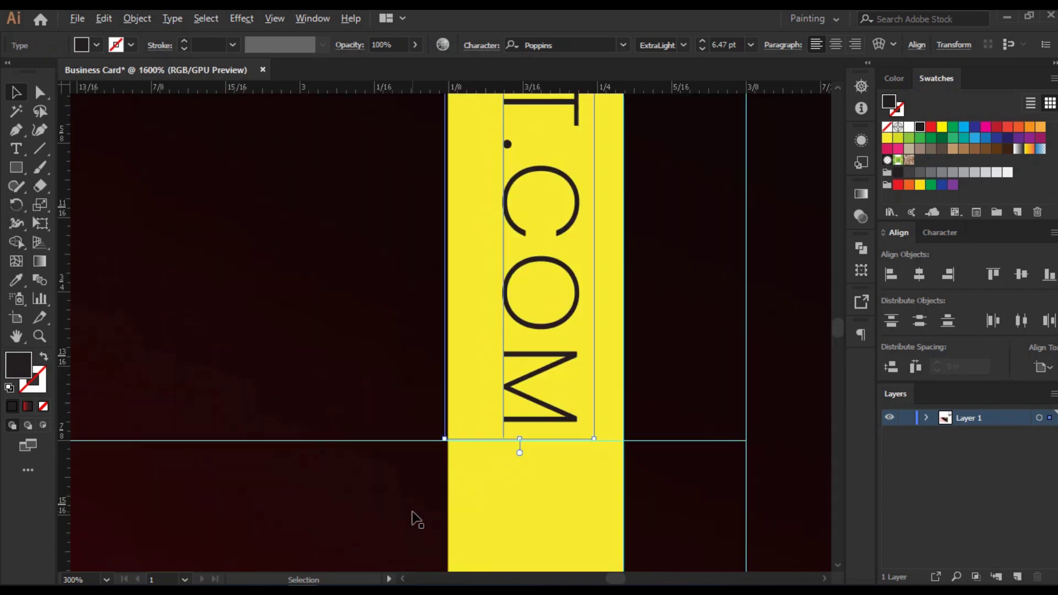
left_click_drag(597, 275, 600, 329)
left_click(587, 413)
scroll(587, 413, "down", 7)
scroll(577, 406, "down", 3)
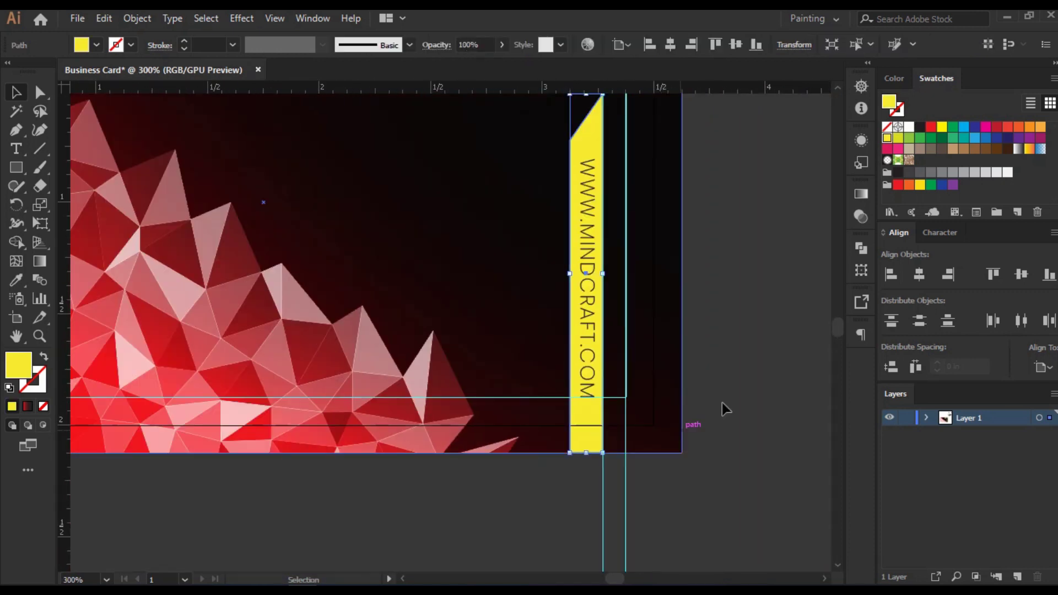
Step: Delete the horizontal ruler guide and the two vertical ruler guides around the logo and yellow bar
left_click(633, 399)
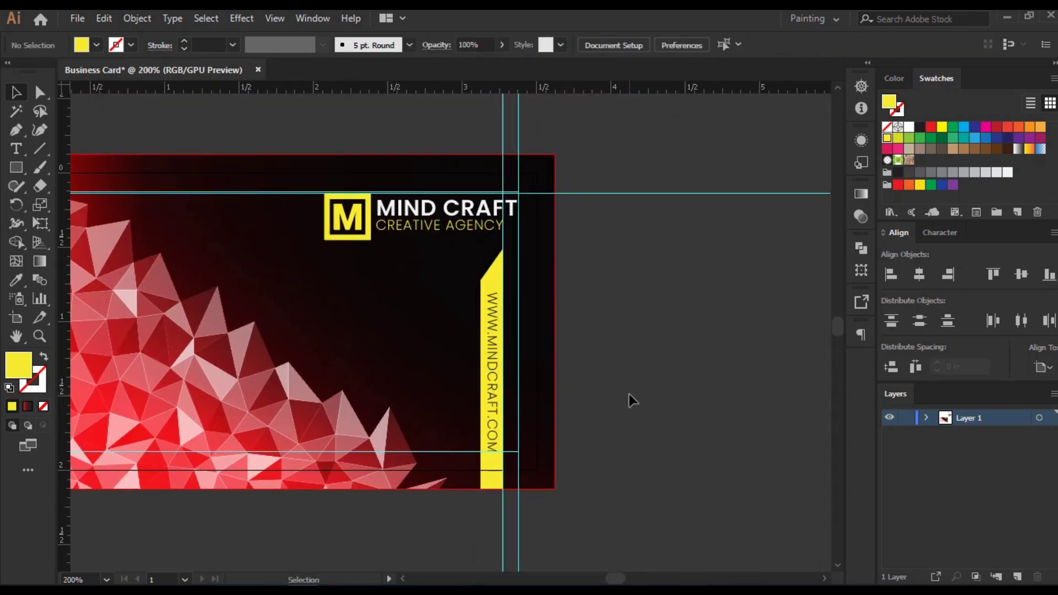
scroll(583, 380, "down", 1)
left_click_drag(601, 368, 526, 387)
left_click_drag(481, 135, 551, 166)
key("Delete")
left_click_drag(613, 203, 631, 309)
key("Delete")
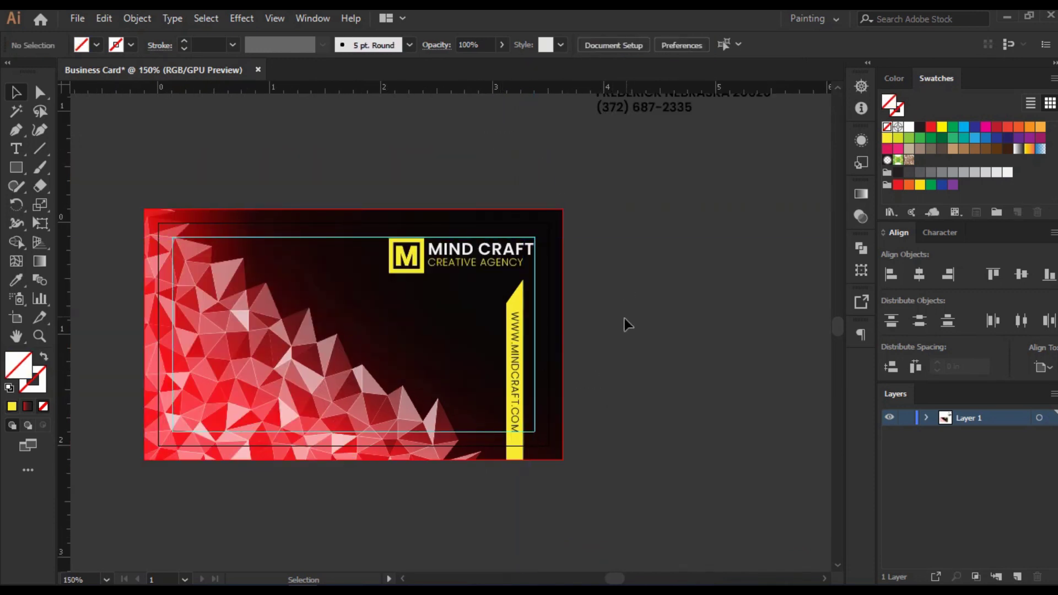
Step: Duplicate the card's artboard with its artwork beside the original to start the second side
scroll(595, 283, "up", 1)
scroll(595, 282, "down", 1)
left_click_drag(619, 316, 590, 319)
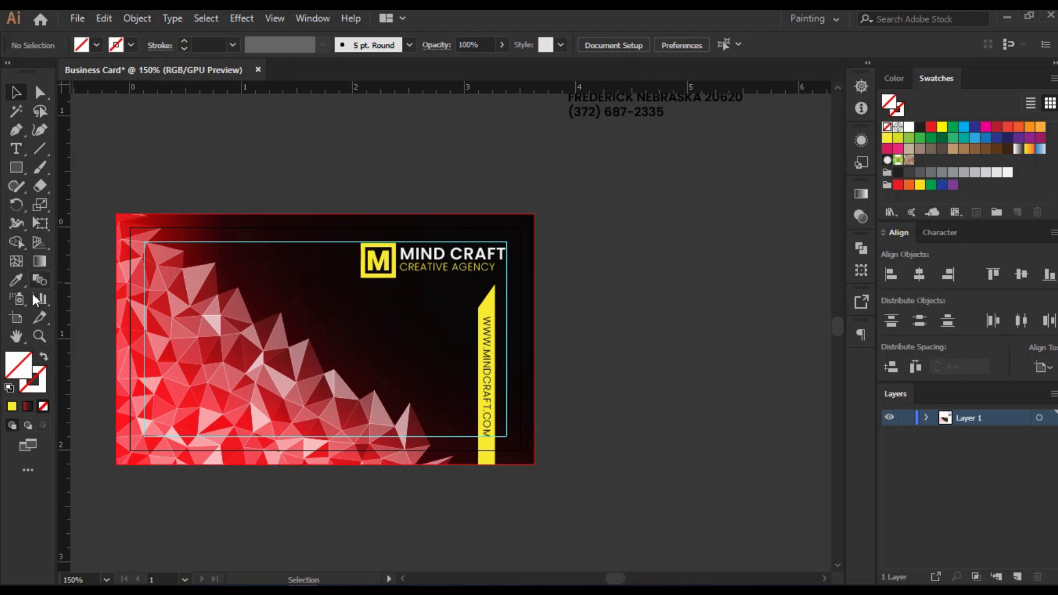
left_click(14, 318)
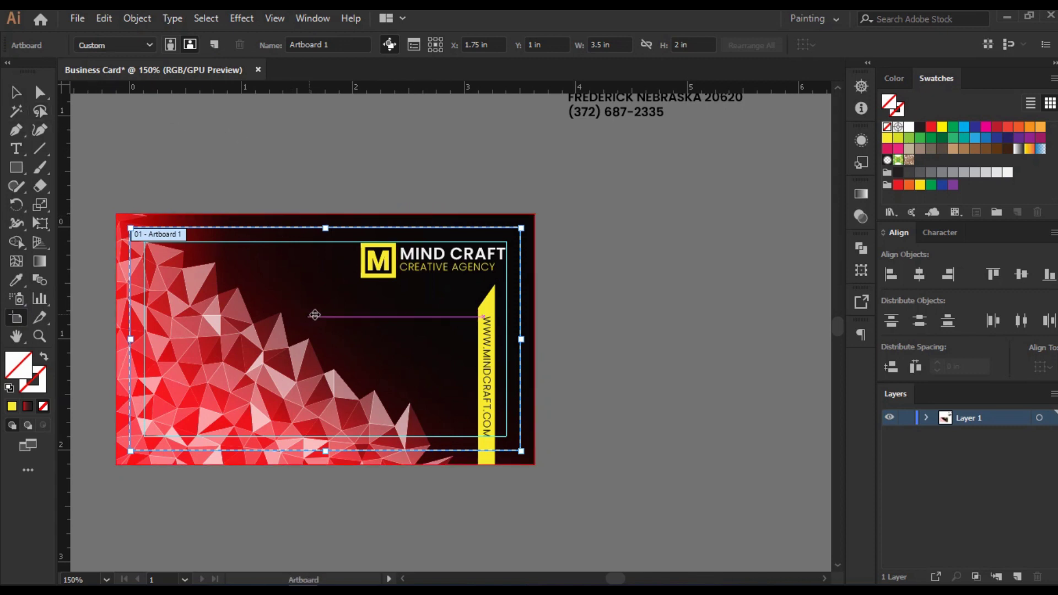
left_click_drag(324, 318, 771, 313)
left_click_drag(578, 367, 242, 380)
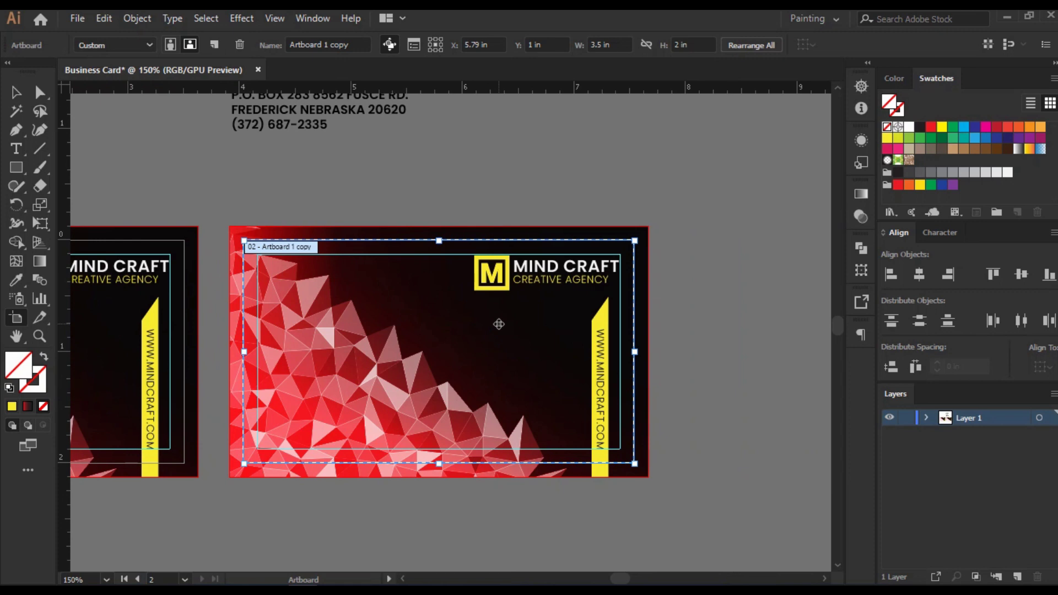
Step: Delete the web address text and the yellow slanted bar from the duplicated card
left_click(16, 92)
double_click(524, 323)
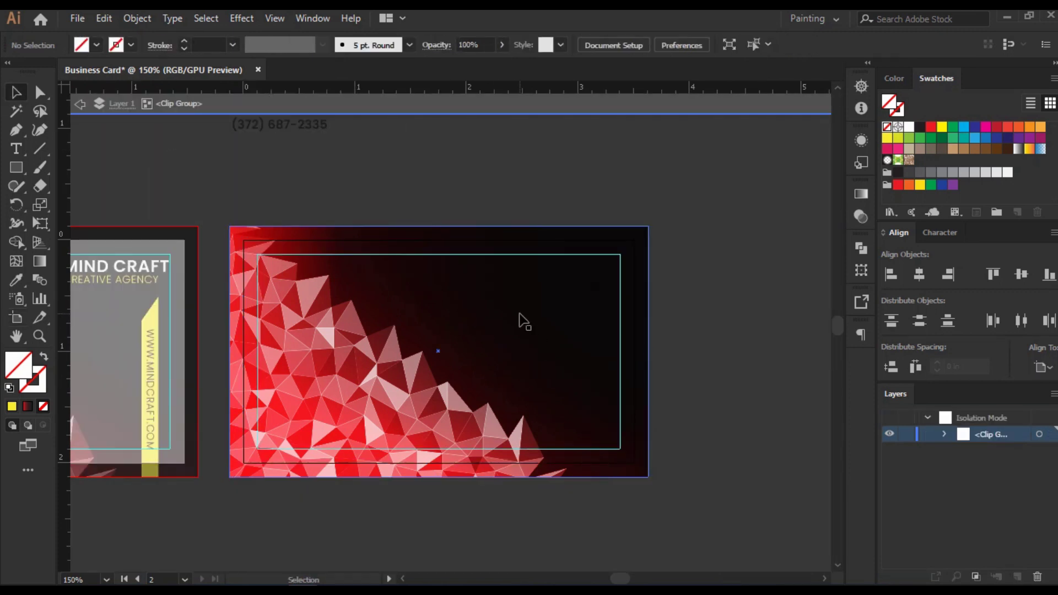
double_click(687, 362)
left_click(603, 387)
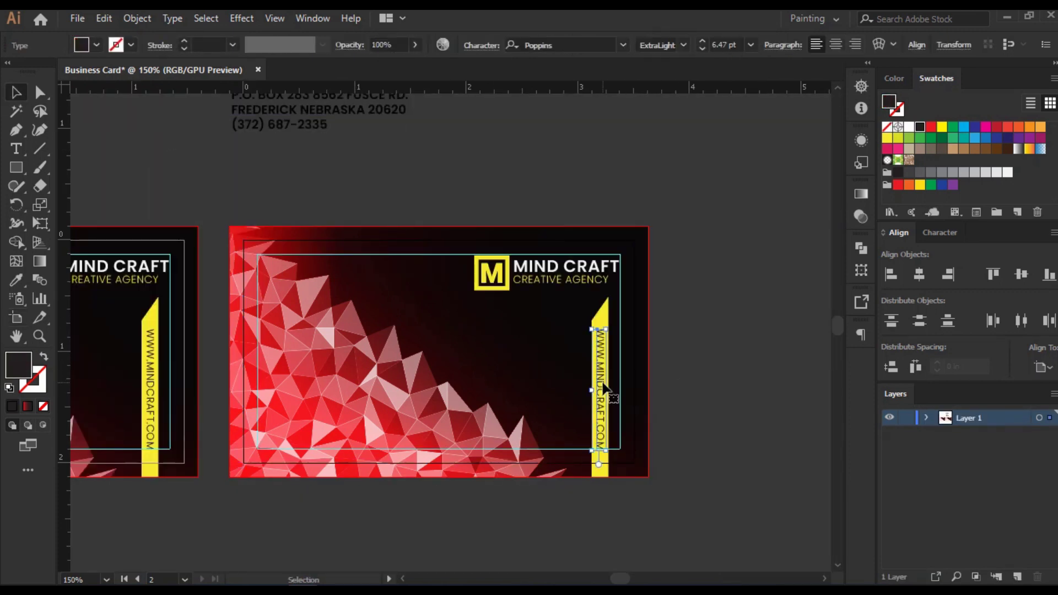
key("Delete")
left_click(602, 368)
key("Delete")
Step: Move the duplicated card's logo above the card and release the clipping mask of its polygonal background
left_click_drag(531, 267, 574, 158)
left_click(505, 350)
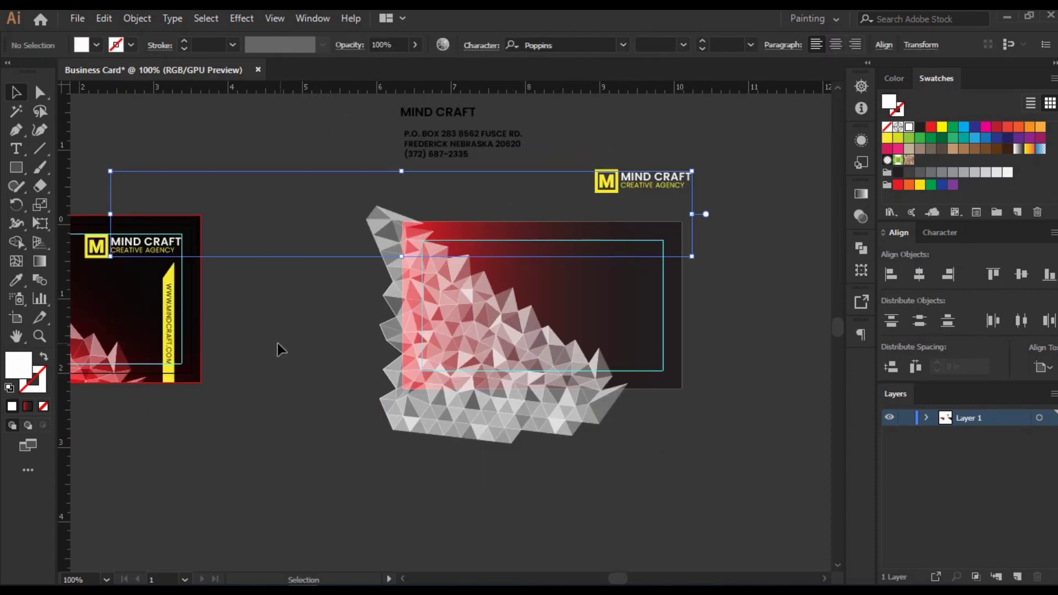
key("ctrl+shift+a")
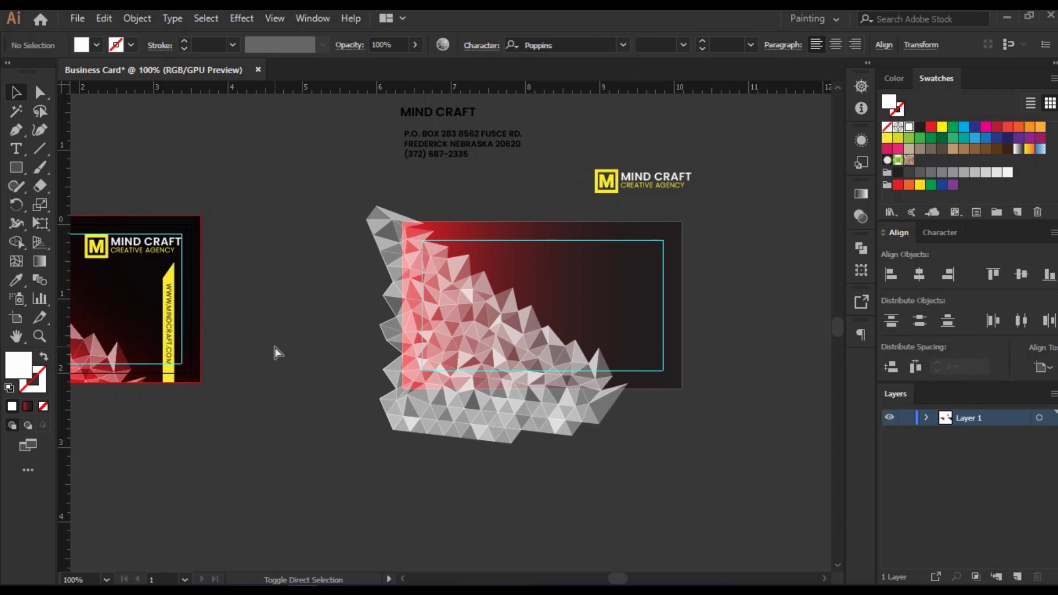
left_click(277, 347)
key("ctrl")
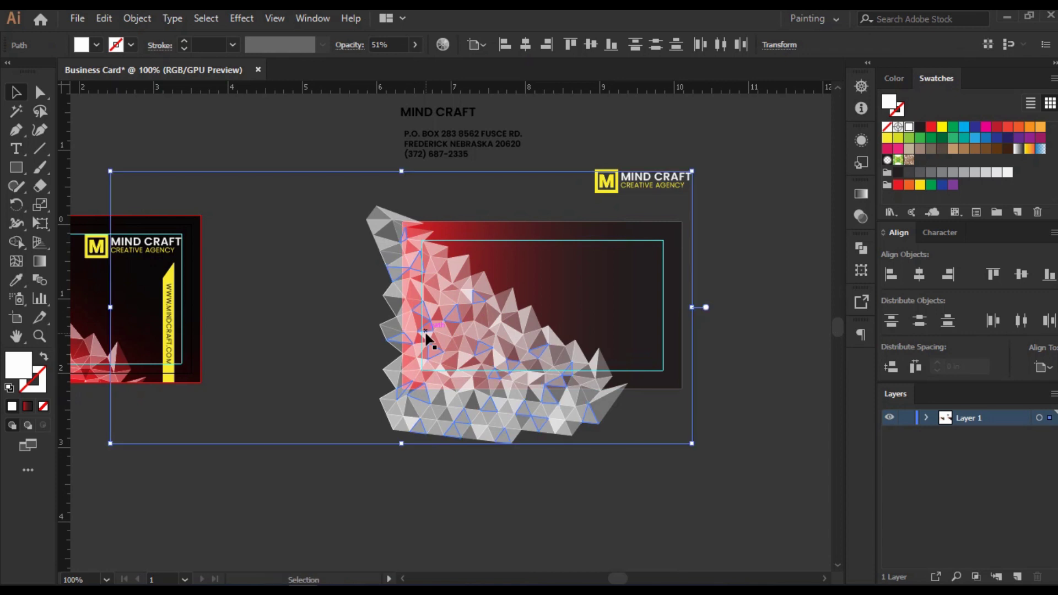
left_click(298, 502)
left_click(419, 392)
left_click(355, 488)
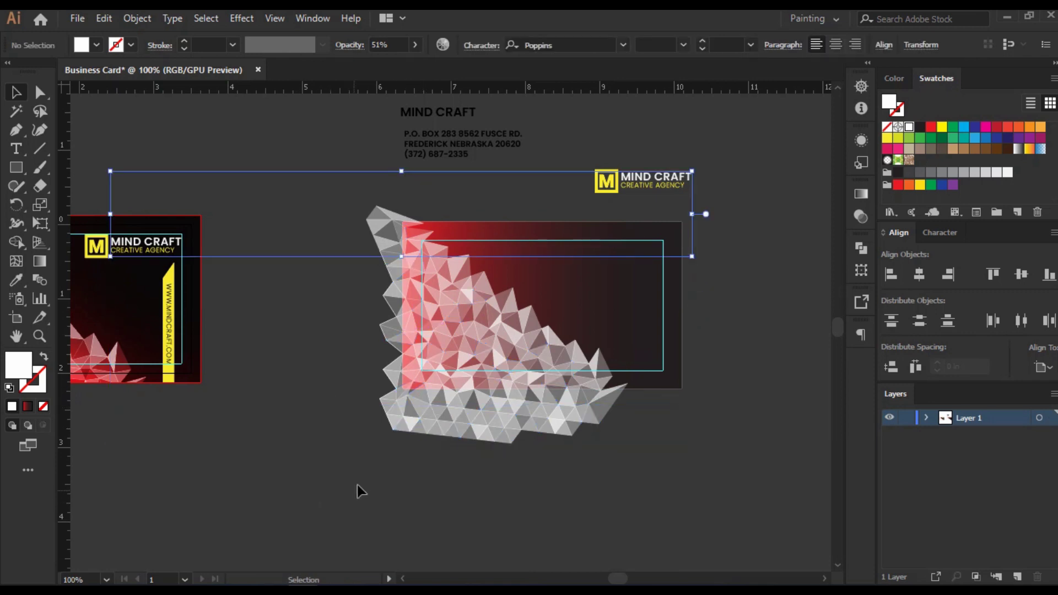
scroll(356, 488, "down", 2)
left_click_drag(336, 513, 477, 448)
left_click_drag(238, 268, 427, 385)
scroll(401, 340, "up", 2)
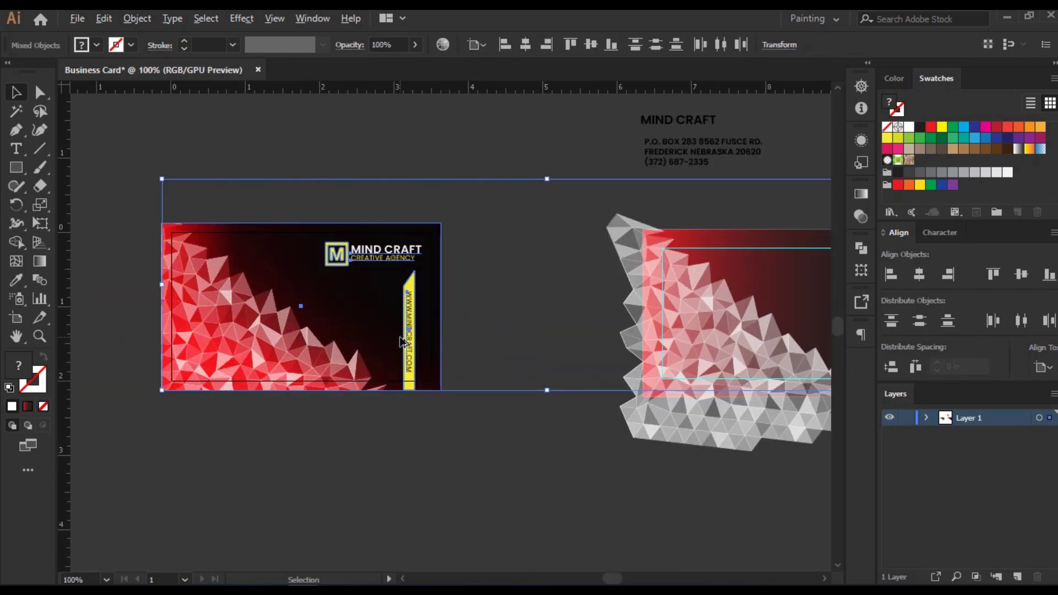
scroll(444, 426, "down", 1)
left_click_drag(535, 469, 458, 485)
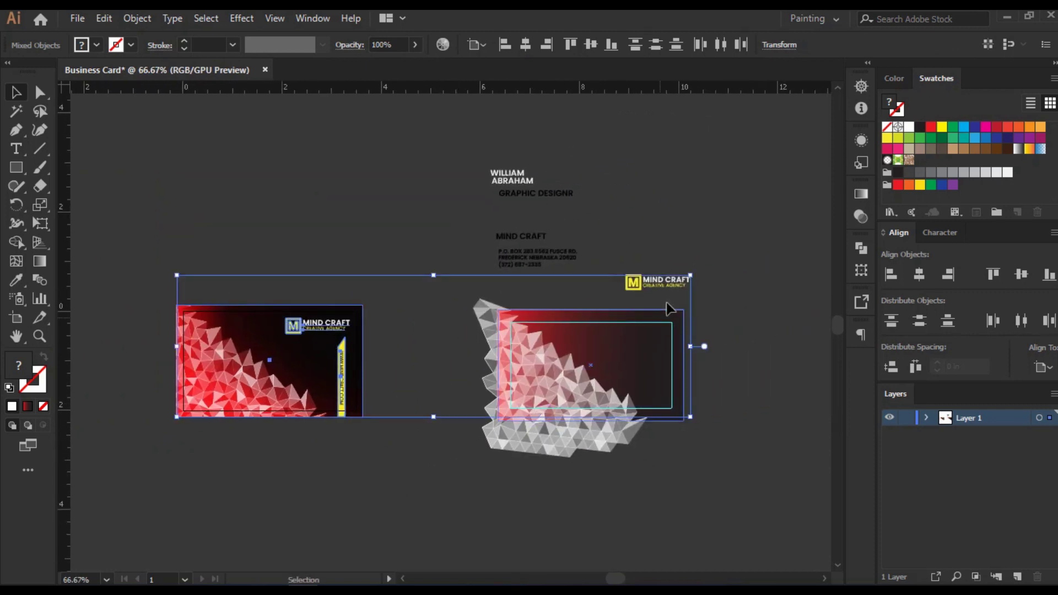
Step: Delete the duplicated Mind Craft logo above the second card
left_click(664, 286)
left_click_drag(729, 254, 665, 293)
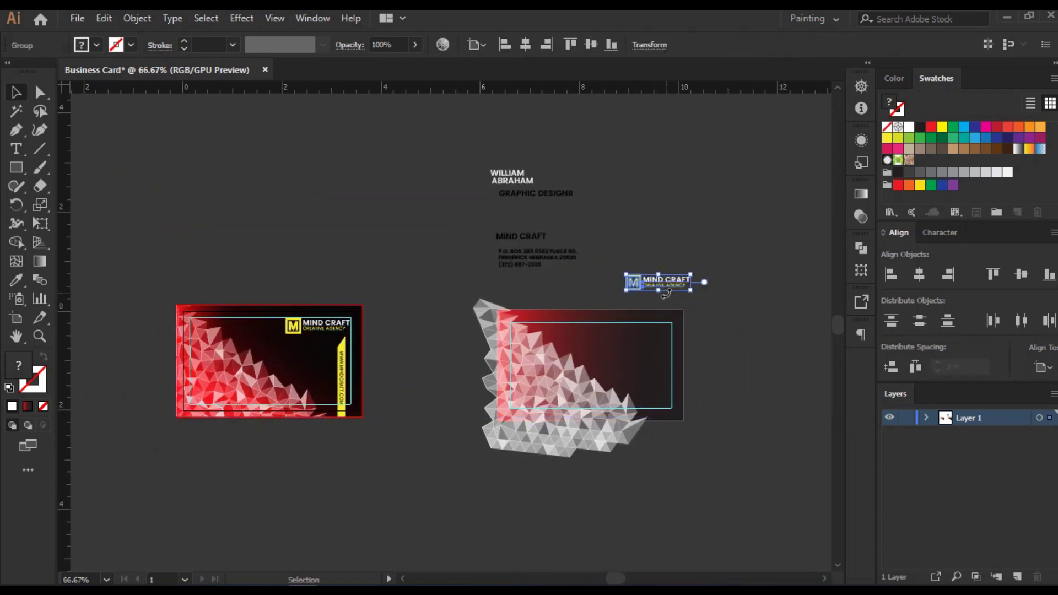
left_click(666, 309)
left_click(504, 351)
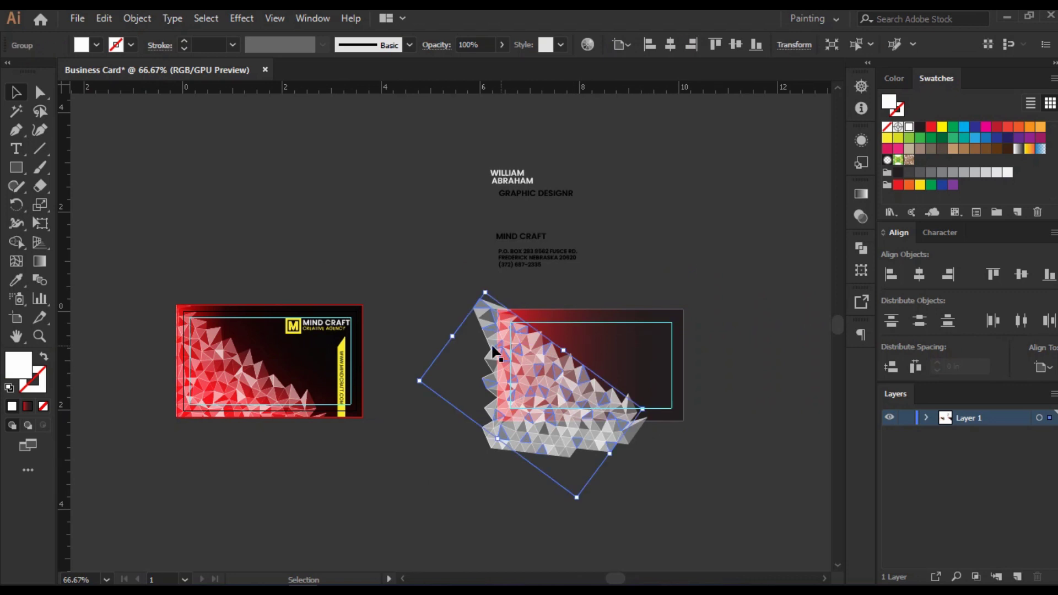
left_click(406, 292)
Step: Lock the second card's gradient background and margin rectangle, and select all pieces of the polygon mesh
scroll(516, 329, "up", 1)
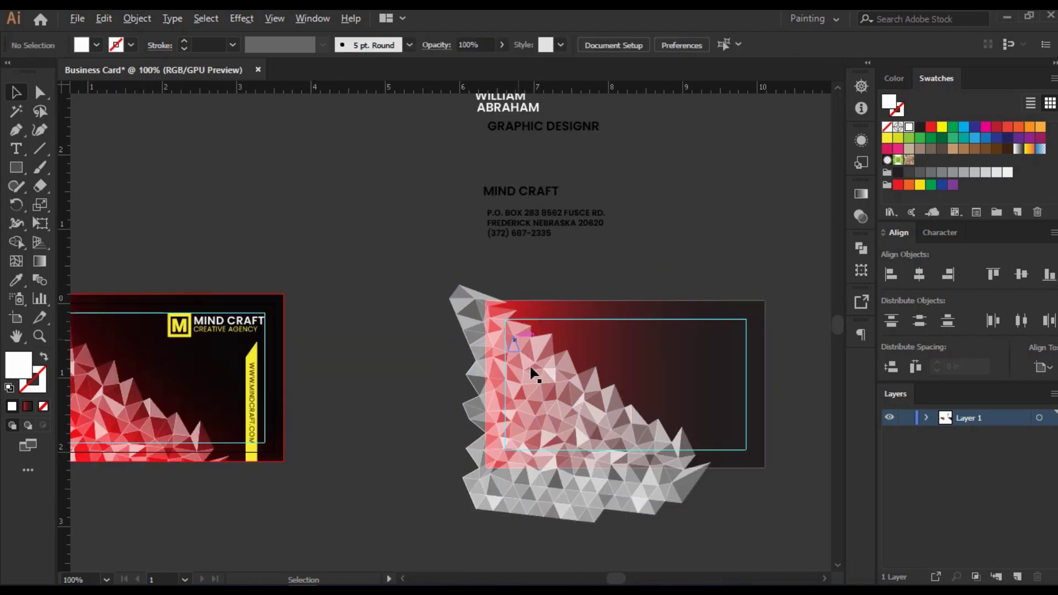
left_click(524, 370)
left_click_drag(661, 534, 714, 550)
left_click_drag(815, 412, 597, 309)
key("ctrl+2")
key("ctrl+a")
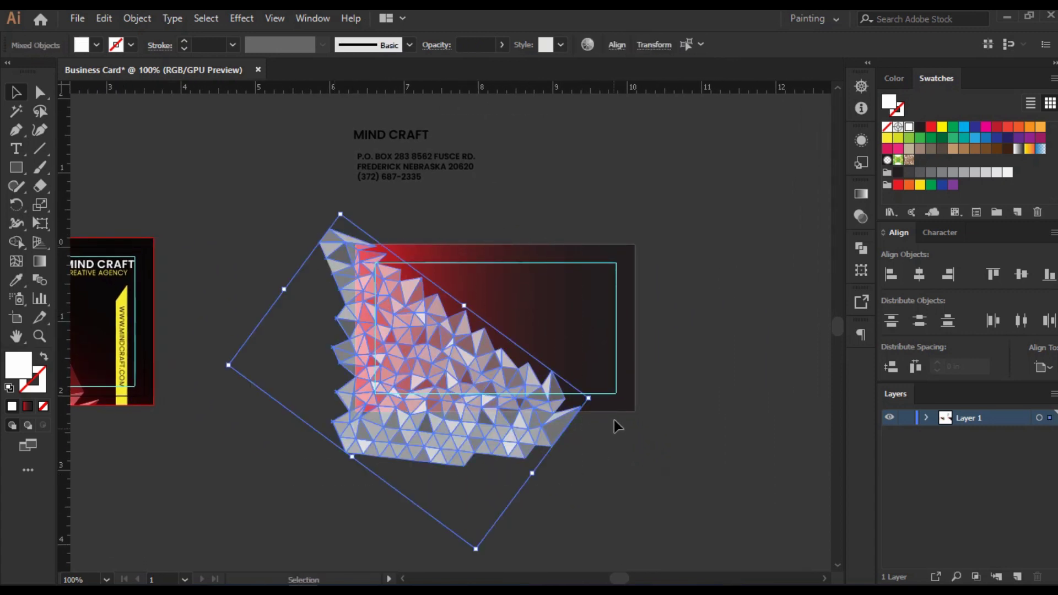
Step: Rotate the polygon mesh roughly a quarter turn clockwise and place it over the second card's upper-left corner
left_click_drag(598, 399, 346, 311)
left_click_drag(535, 212, 527, 200)
left_click_drag(417, 275, 410, 269)
left_click(525, 438)
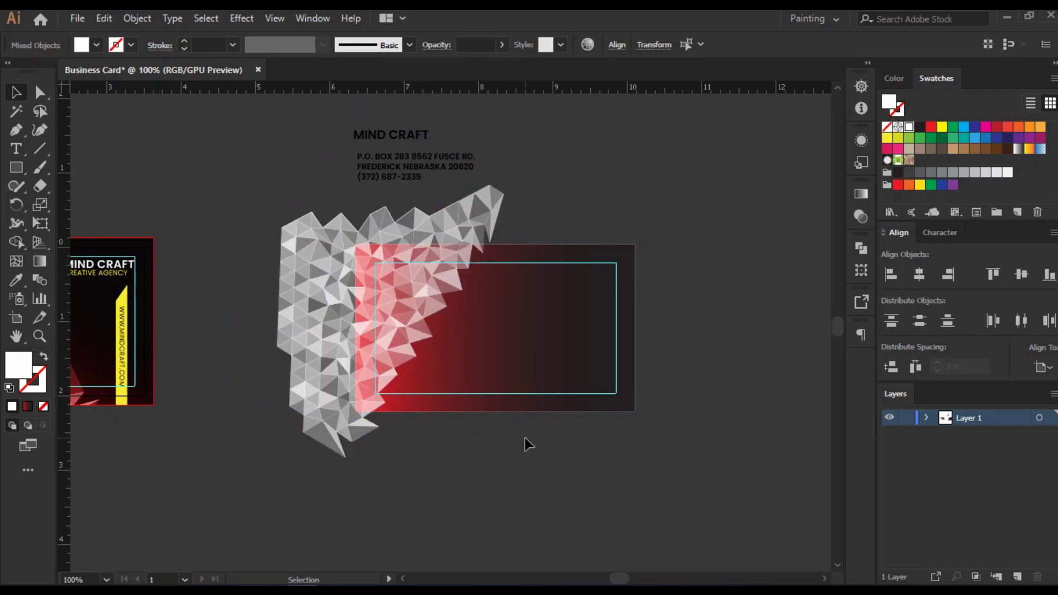
Step: Lock the margin rectangle and paste a copy of the second card's gradient rectangle in front of the polygon mesh
scroll(507, 369, "up", 1)
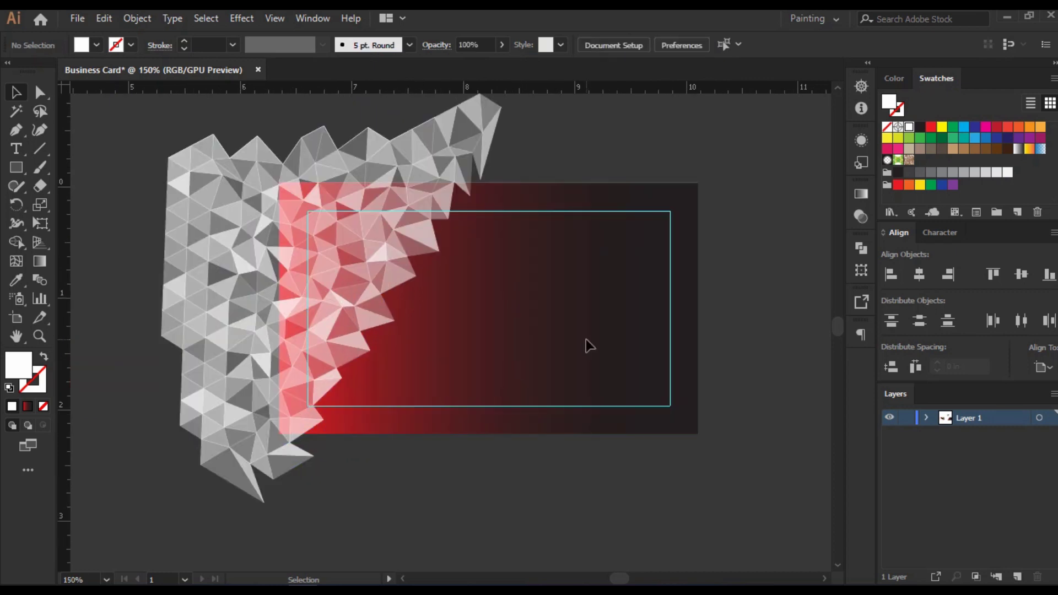
left_click(627, 328)
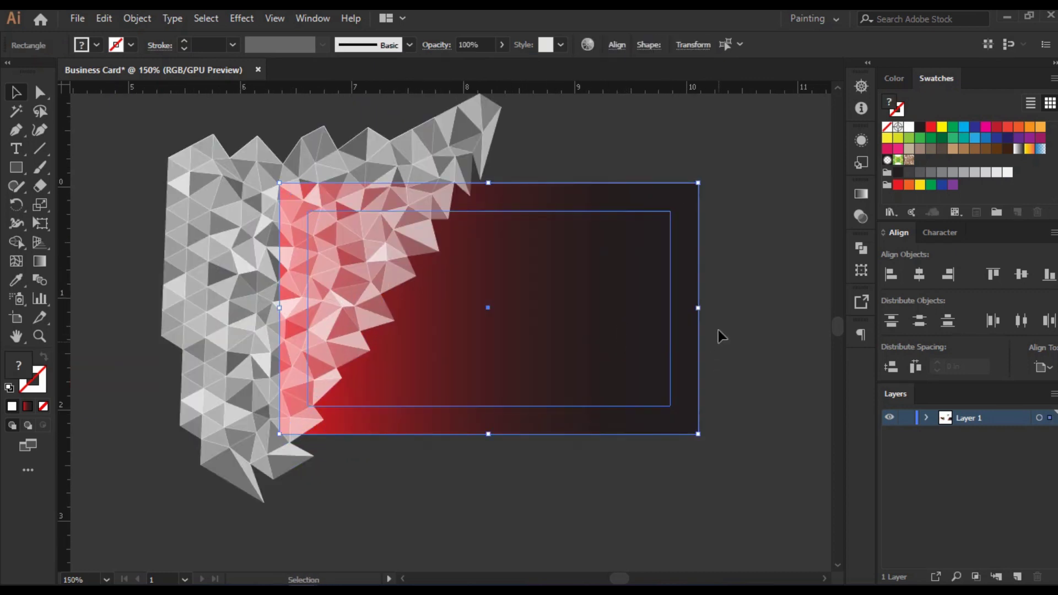
left_click(668, 330)
key("a")
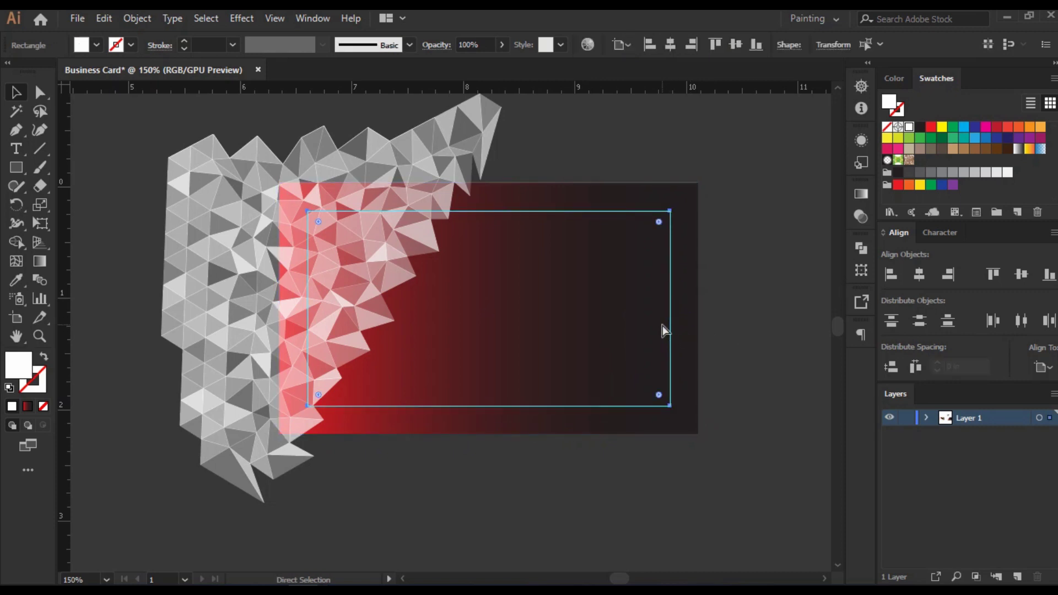
key("ctrl+2")
left_click(684, 315)
key("ctrl+c")
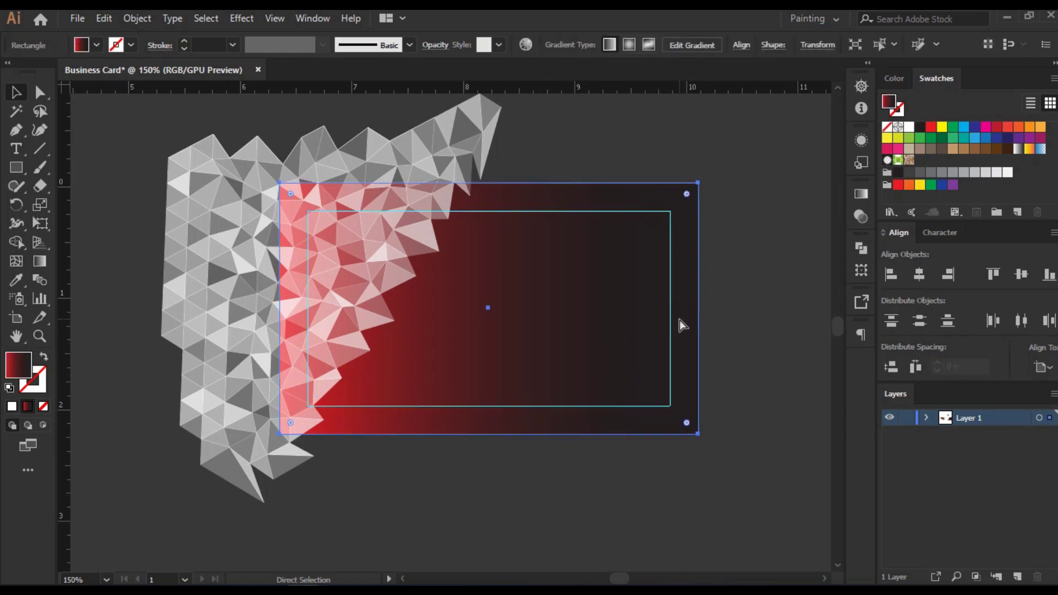
left_click_drag(146, 161, 291, 314)
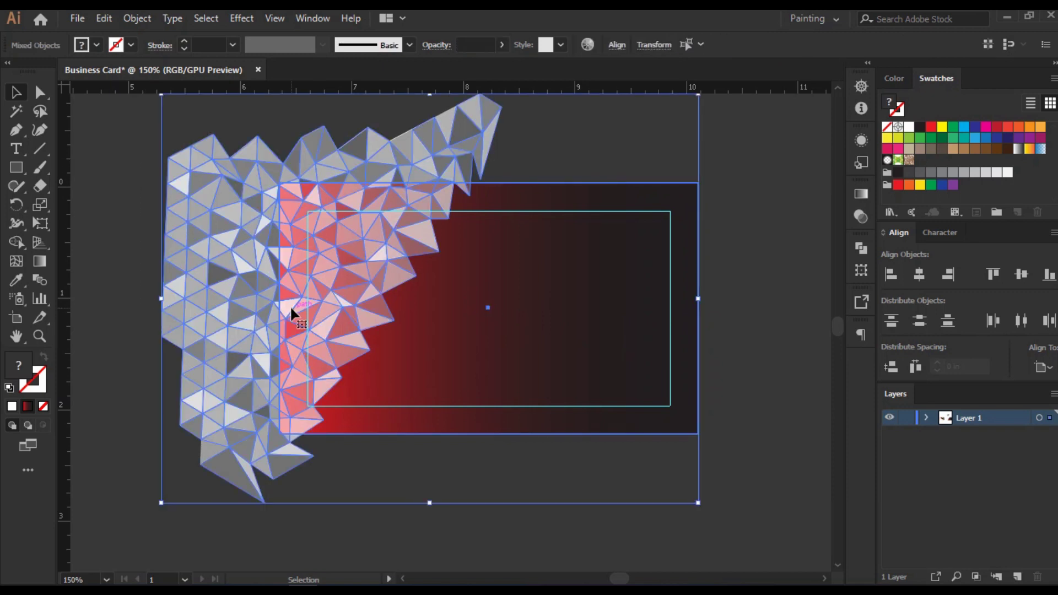
key("ctrl+f")
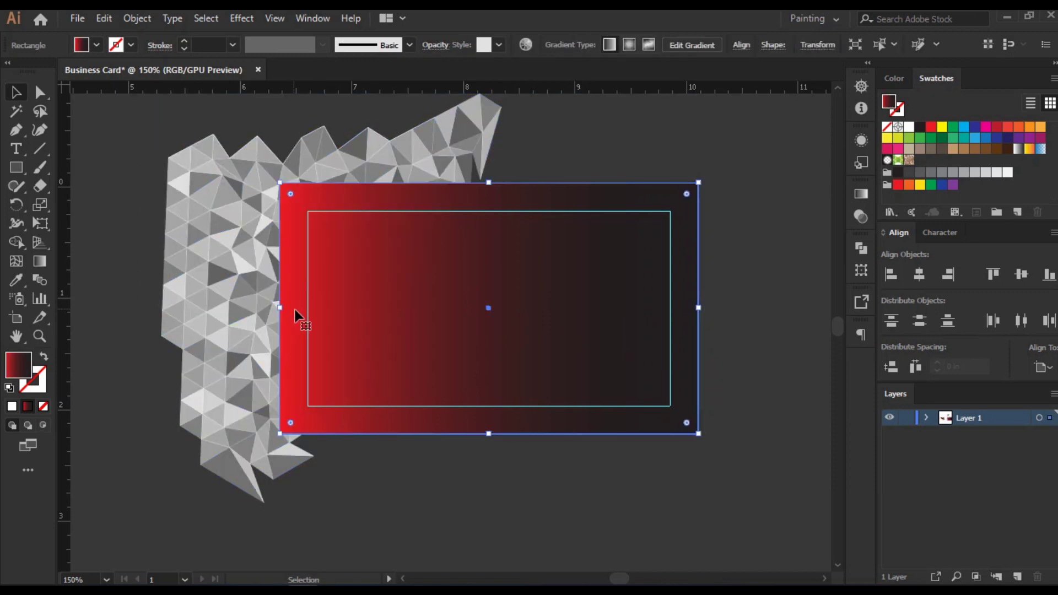
Step: Set the pasted gradient rectangle's blending mode to Overlay
left_click(861, 193)
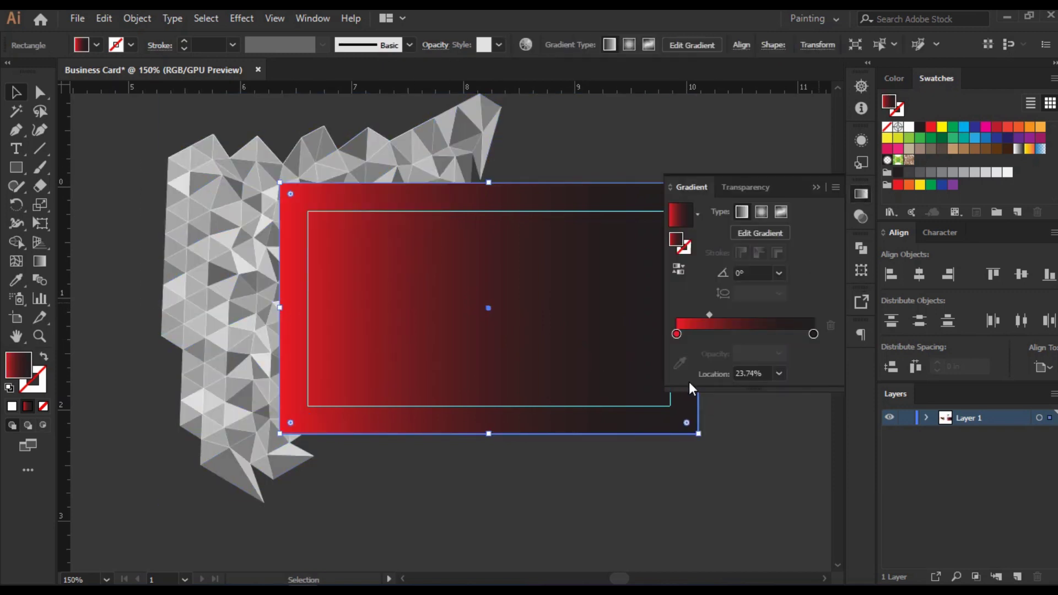
left_click(43, 264)
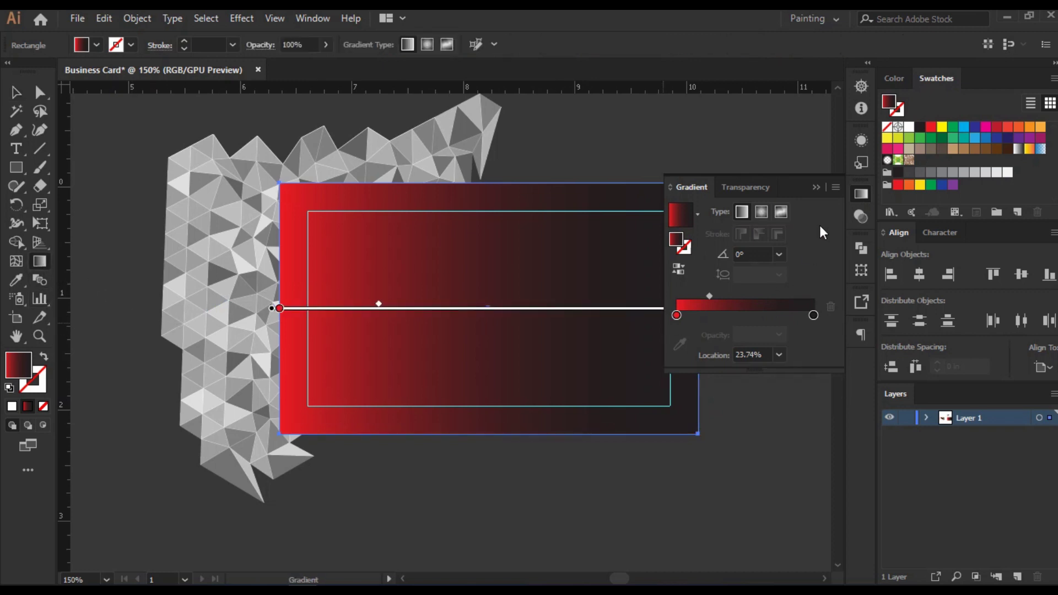
left_click(744, 187)
left_click(714, 213)
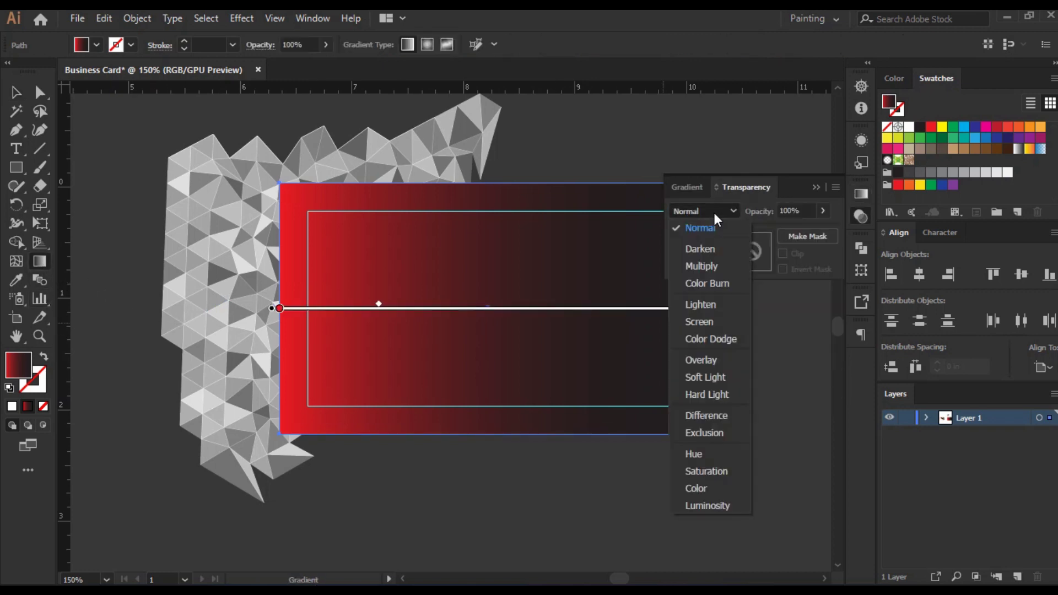
left_click(698, 355)
Step: Redraw the Overlay rectangle's gradient diagonally from the card's upper-left corner toward its centre, at about -31°
key("v")
left_click(861, 194)
key("g")
mouse_move(291, 212)
left_mouse_down()
mouse_move(350, 280)
mouse_move(402, 296)
mouse_move(448, 286)
mouse_move(445, 305)
left_mouse_up()
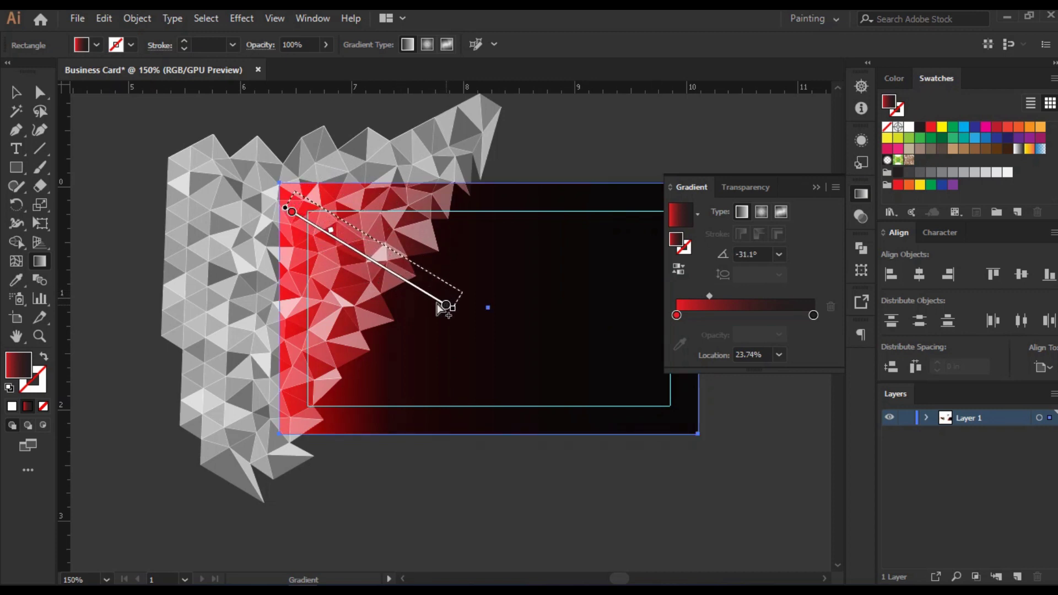
left_click(16, 92)
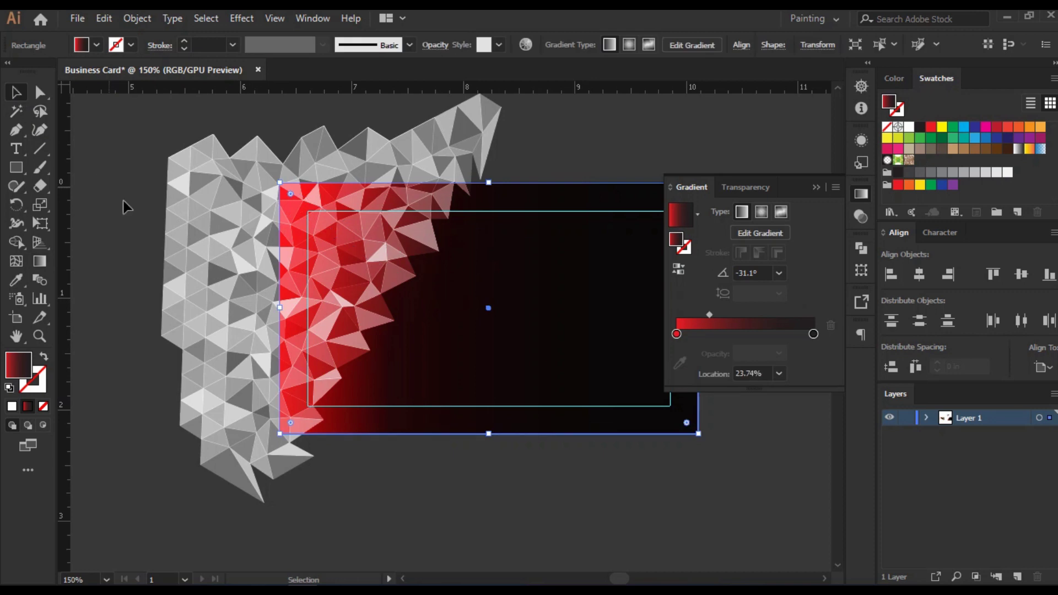
left_click(114, 222)
left_click(815, 187)
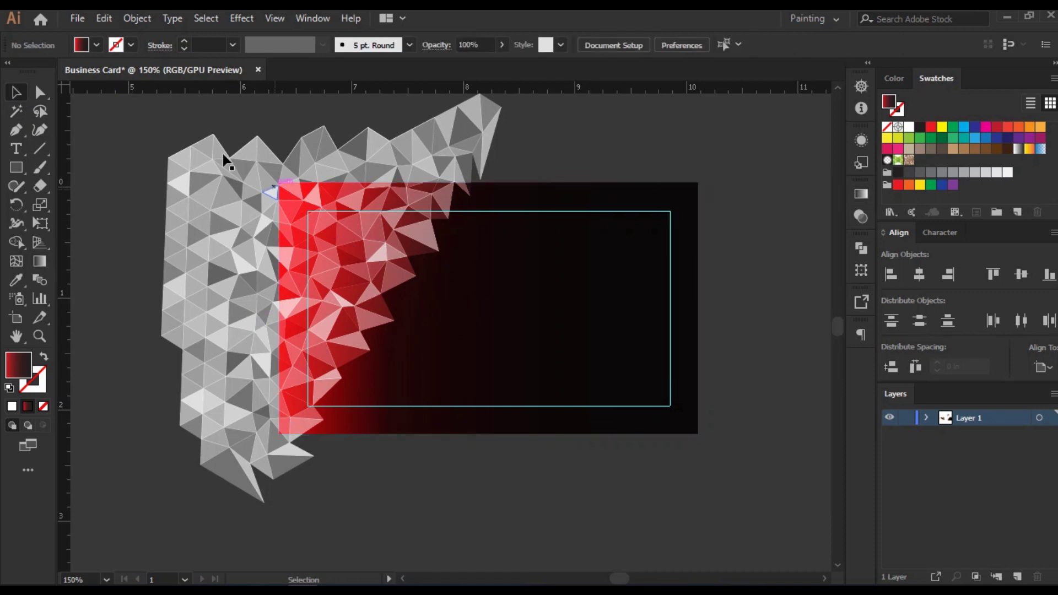
Step: Paste another copy of the gradient rectangle on top and use it as a clipping mask for the polygon mesh and Overlay rectangle
left_click_drag(557, 401, 748, 485)
key("ctrl+f")
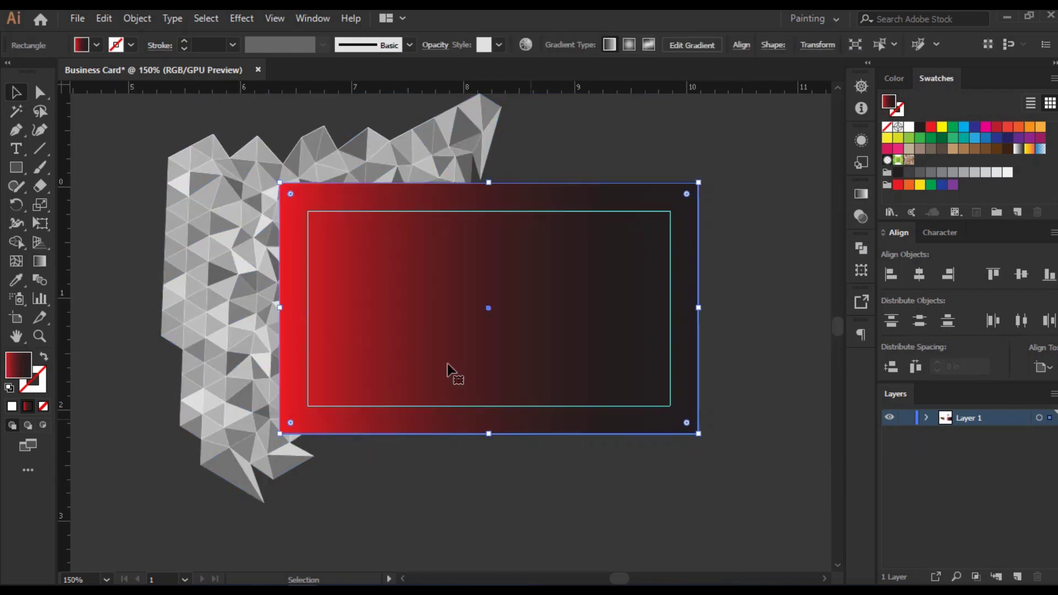
left_click_drag(702, 492, 702, 492)
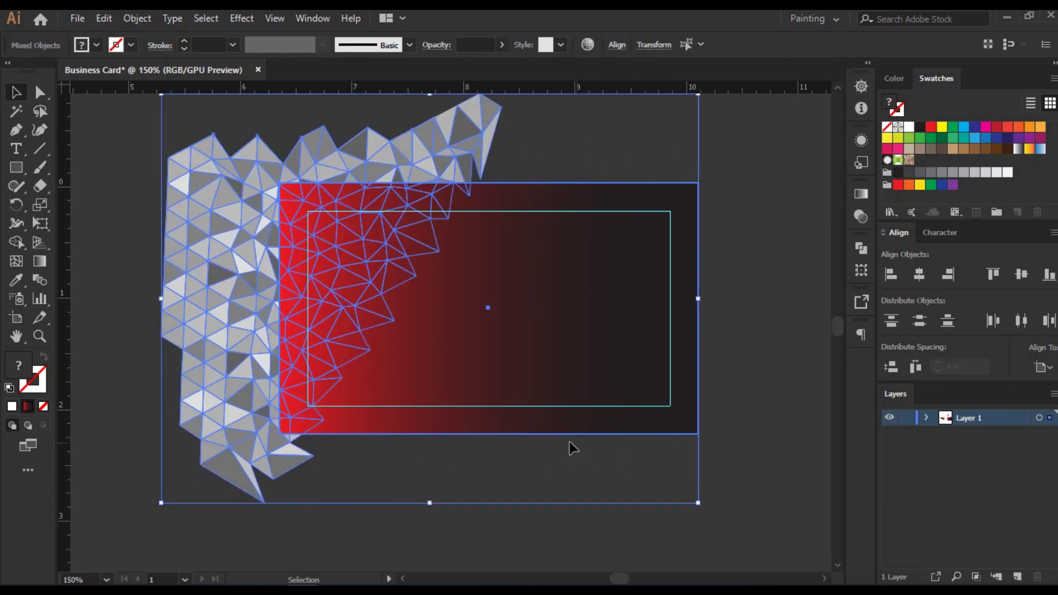
scroll(570, 442, "down", 1)
left_click_drag(333, 150, 429, 195)
left_click_drag(510, 208, 509, 205)
left_click_drag(435, 193, 435, 154)
left_click_drag(721, 487, 720, 487)
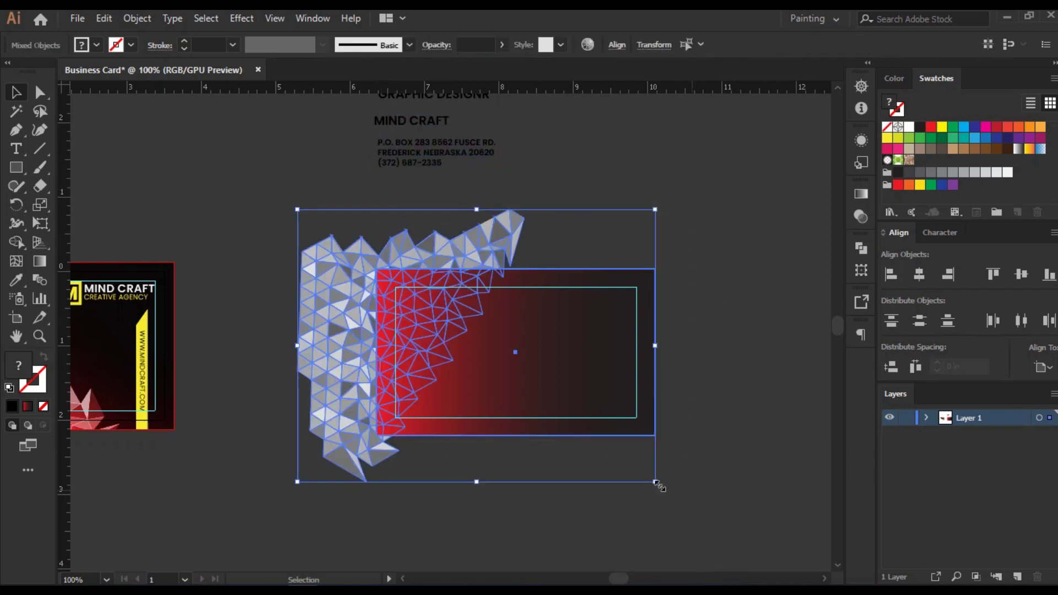
scroll(490, 343, "up", 1)
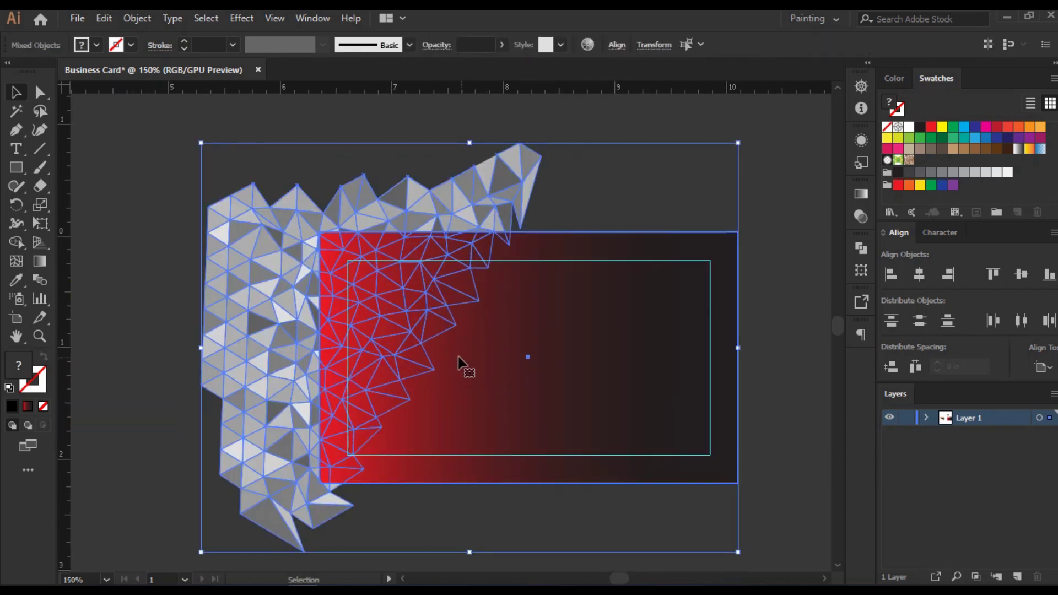
left_click(137, 20)
mouse_move(284, 563)
left_click(426, 534)
left_click(243, 454)
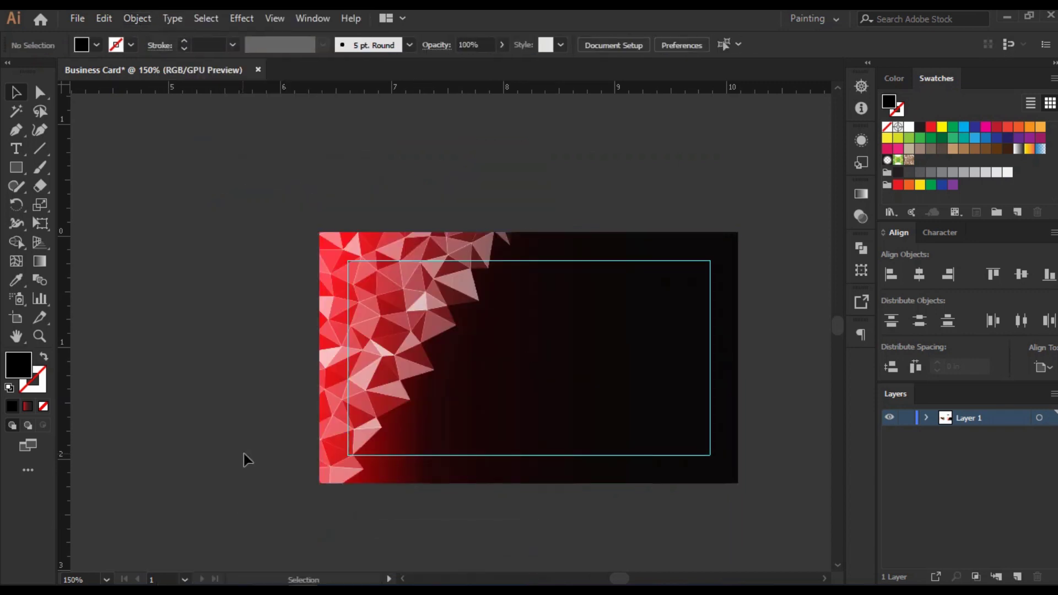
Step: Copy the Mind Craft logo from the front card onto the lower part of the back card
scroll(263, 448, "down", 1)
scroll(245, 394, "up", 1)
left_click_drag(237, 347, 386, 310)
left_click(145, 326)
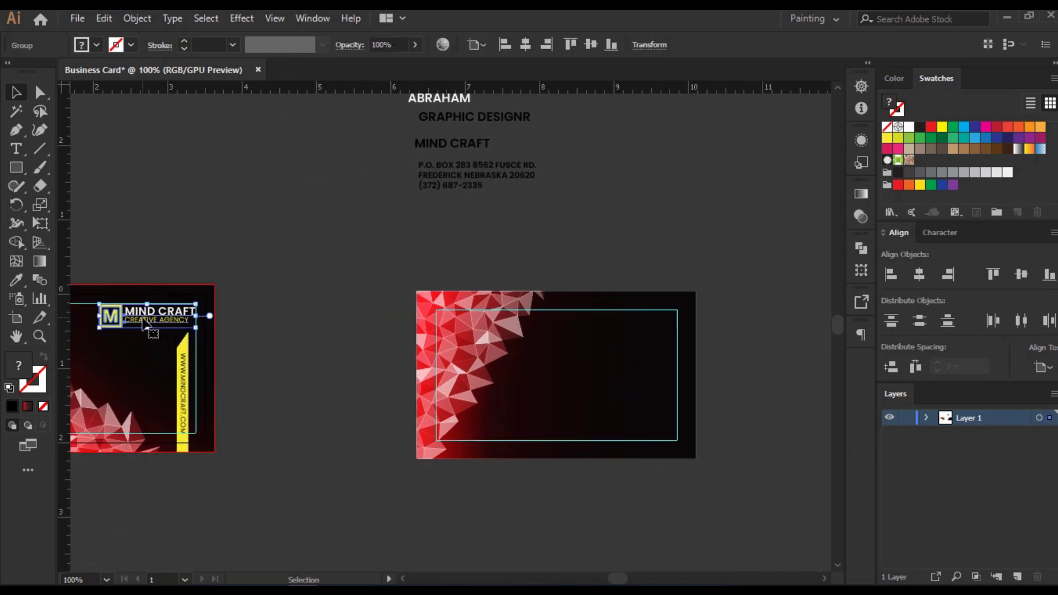
left_click_drag(145, 317, 516, 430)
Step: Position the copied logo so its bottom edge rests on the lower margin line, just right of the polygon mesh
scroll(515, 430, "up", 3)
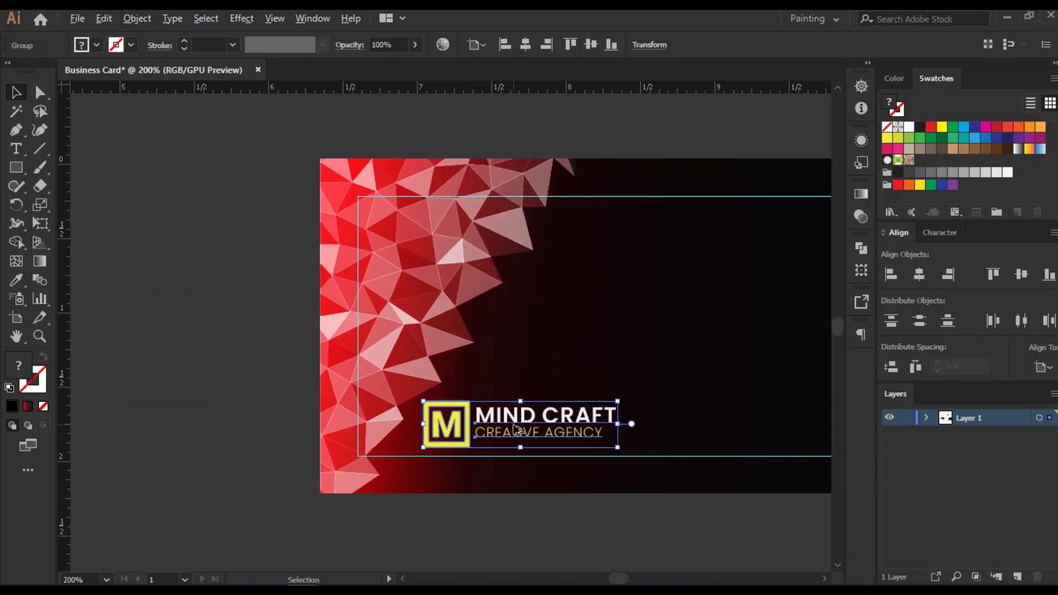
left_click_drag(422, 462, 299, 439)
scroll(347, 411, "up", 4)
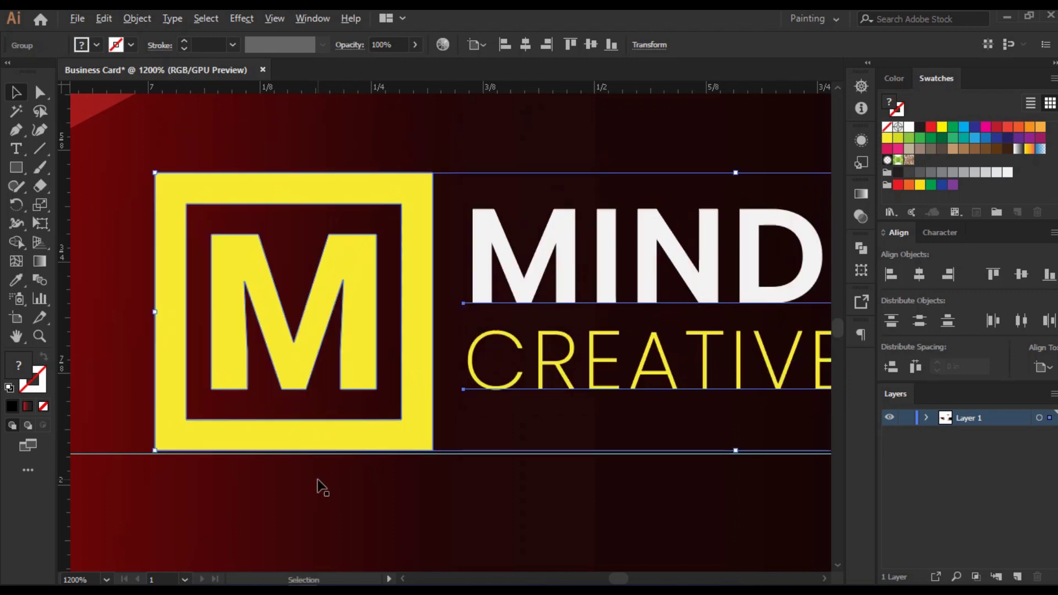
scroll(314, 480, "down", 5)
scroll(467, 490, "down", 2)
left_click_drag(467, 490, 562, 504)
left_click(226, 411)
Step: Move the two-line cardholder name from the loose text block to just above the back card's upper-right corner
scroll(249, 405, "down", 1)
left_click_drag(231, 345, 264, 395)
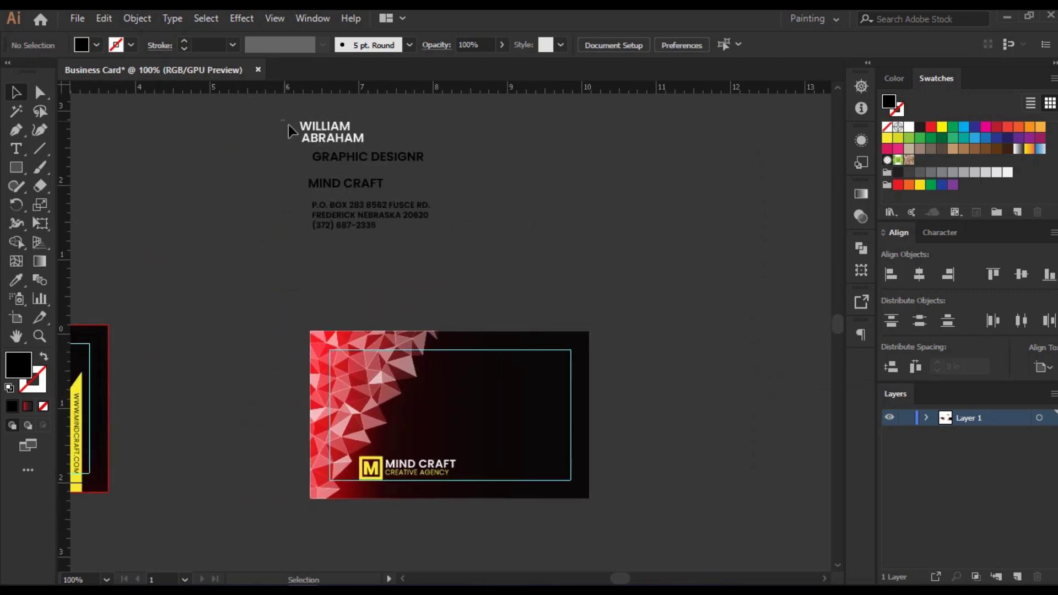
left_click_drag(337, 147, 614, 325)
scroll(615, 336, "up", 1)
scroll(622, 380, "up", 2)
Step: Ungroup the back card's logo so that its icon, company name and tagline can be selected separately
left_click(298, 450)
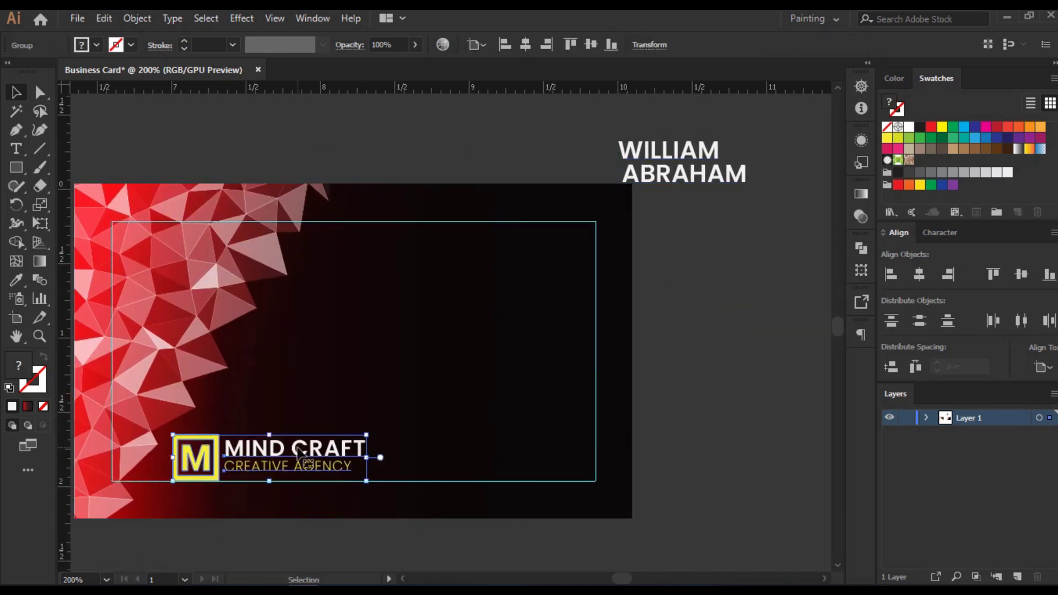
double_click(298, 450)
left_click(298, 450)
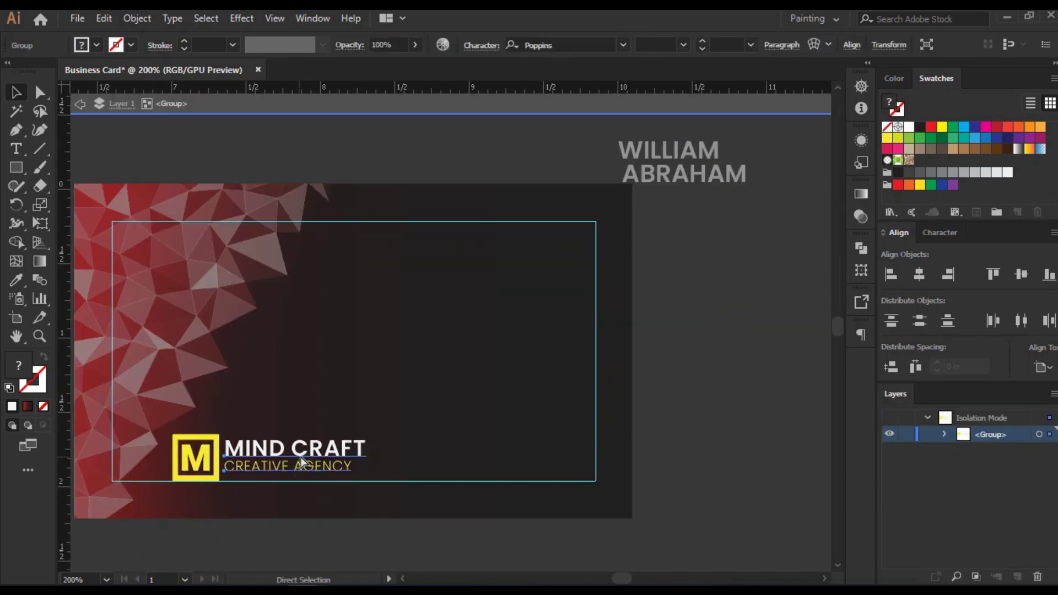
left_click(274, 489)
double_click(345, 550)
left_click(250, 464)
left_click(276, 510)
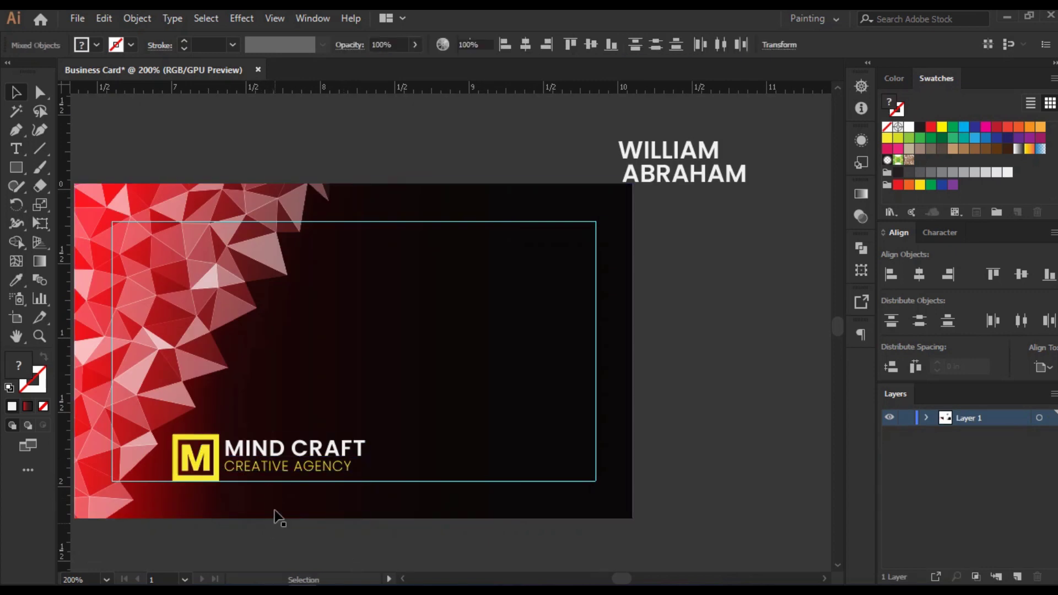
left_click(262, 460)
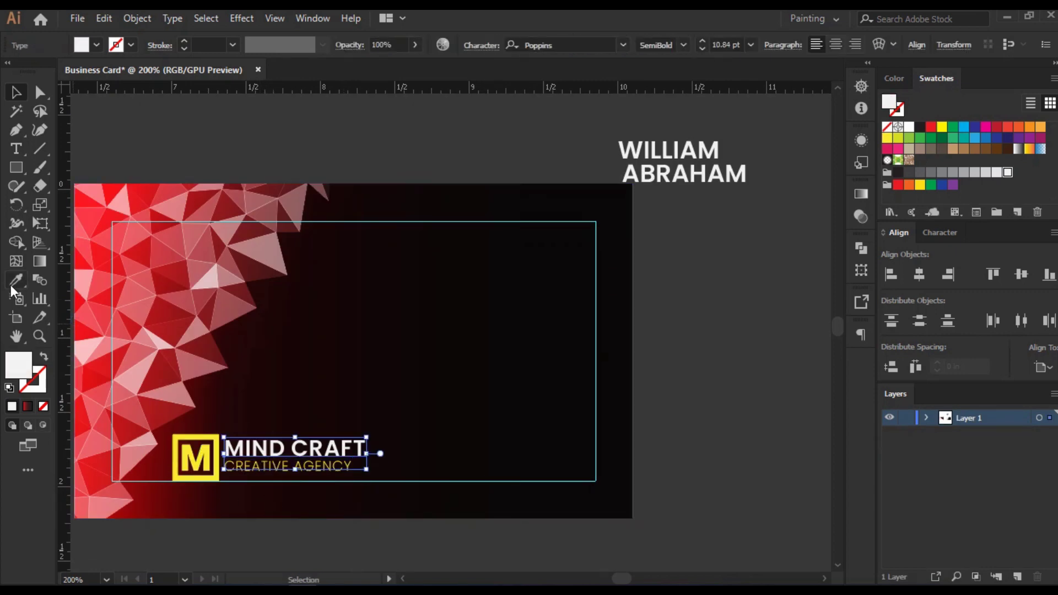
key("ctrl+c")
left_click(332, 557)
left_click(303, 471)
left_click(298, 453)
left_click(372, 548)
Step: Place the cardholder's first name inside the upper-right margin and match its style to the MIND CRAFT text with the Eyedropper
left_click(617, 160)
left_click_drag(617, 159, 483, 297)
key("i")
left_click(240, 447)
key("v")
Step: Apply the yellow CREATIVE AGENCY tagline style to the cardholder's last name with the Eyedropper
left_click(673, 187)
left_click(15, 283)
left_click(267, 465)
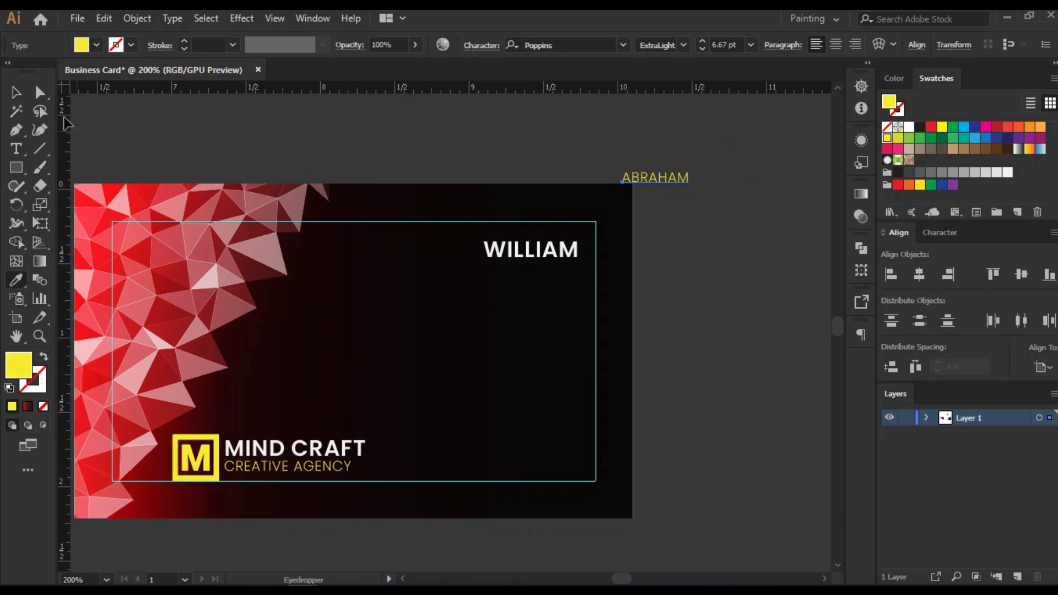
Step: Place the cardholder's last name directly beneath the first name on the back card
left_click(14, 92)
left_click_drag(661, 182, 524, 265)
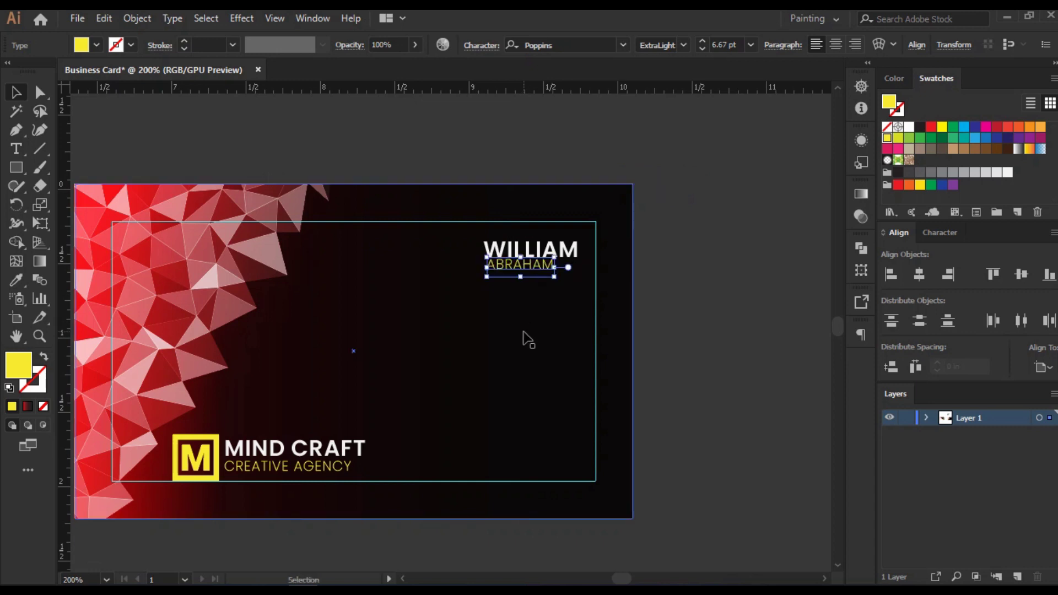
left_click_drag(430, 344, 482, 331)
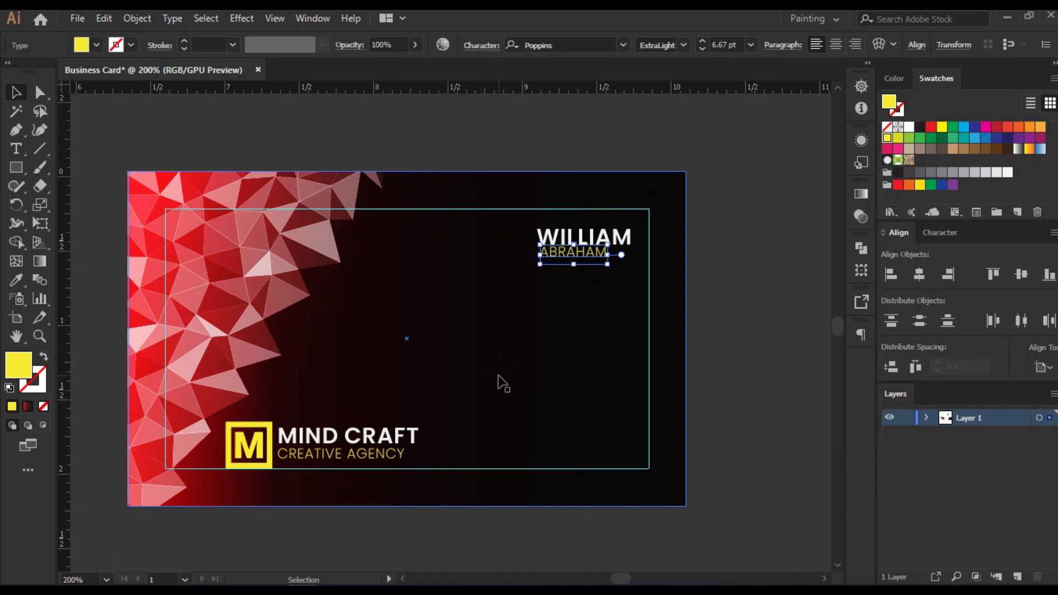
key("ctrl+plus")
key("ctrl+plus")
key("ctrl+plus")
left_click_drag(522, 248, 522, 251)
Step: Align the left edges of the cardholder's first and last name
left_click(484, 201, "shift")
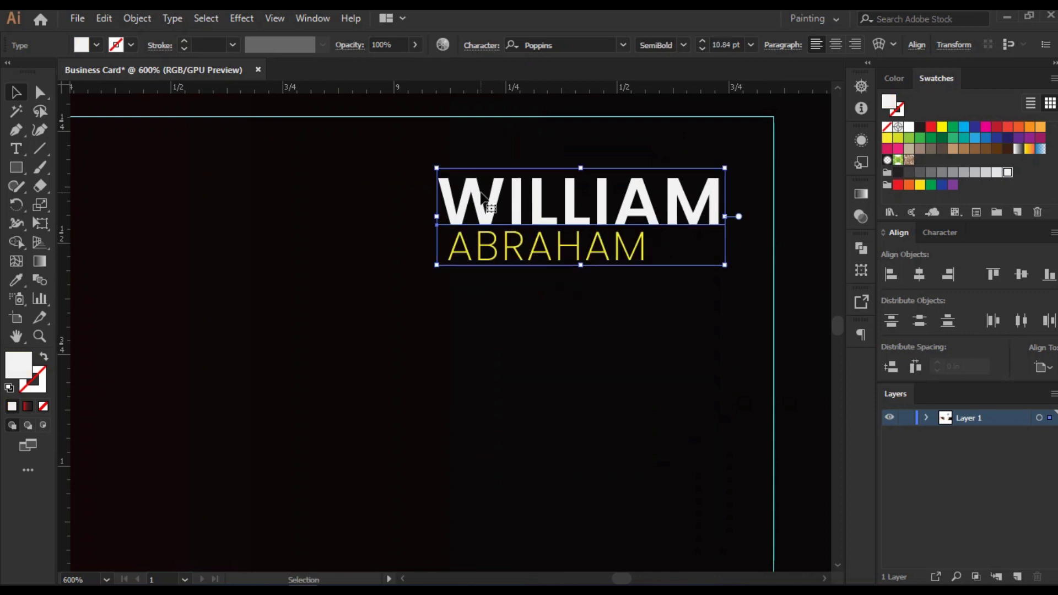
left_click(497, 217, "shift")
left_click(501, 211, "shift")
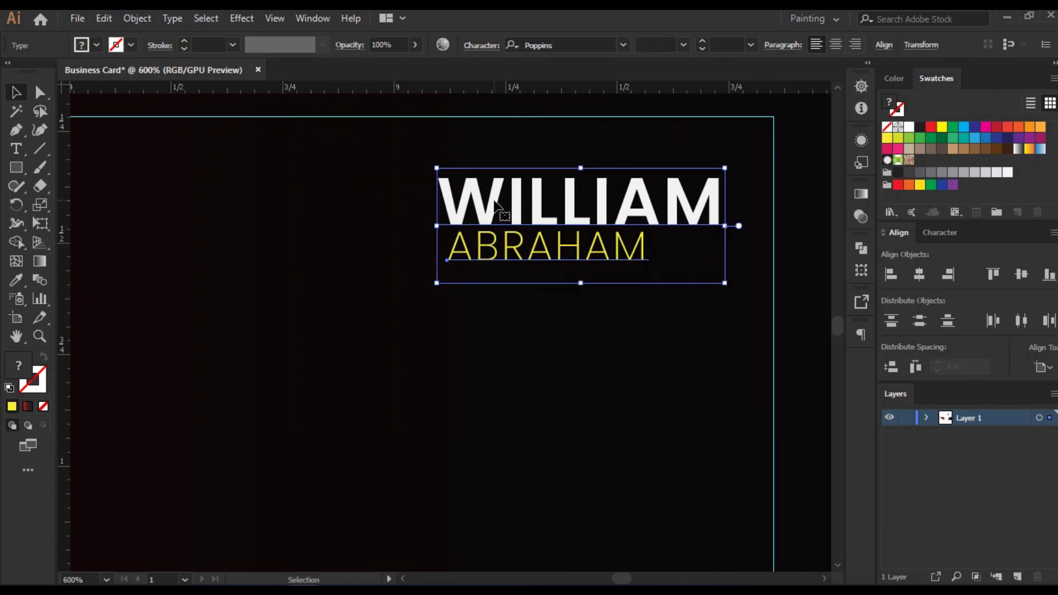
left_click(518, 212)
left_click(890, 275)
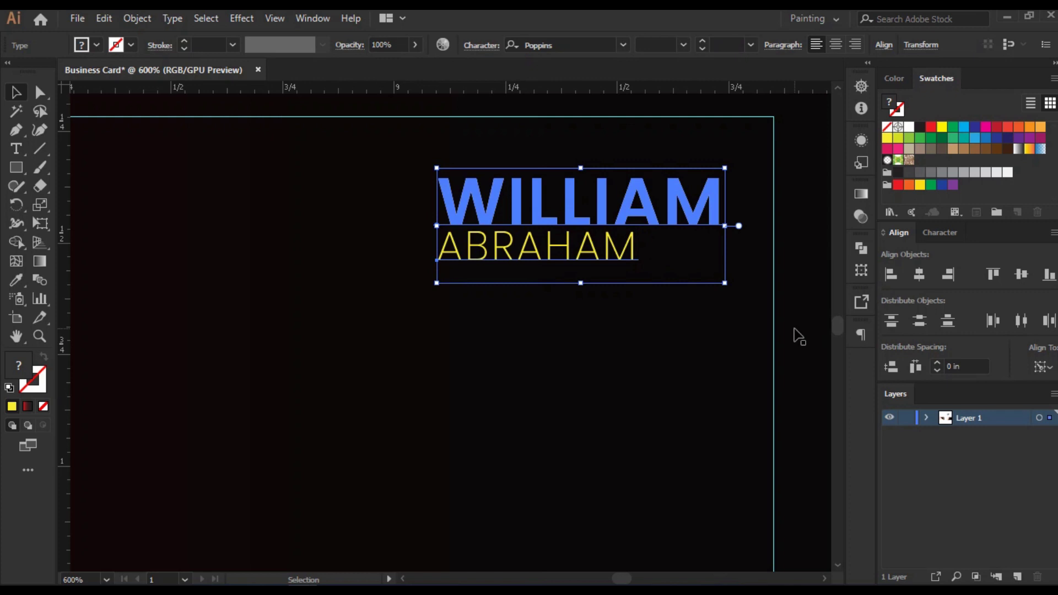
left_click(797, 335)
Step: Match the last name's text style to the white SemiBold first name with the Eyedropper
left_click(621, 256)
left_click(16, 280)
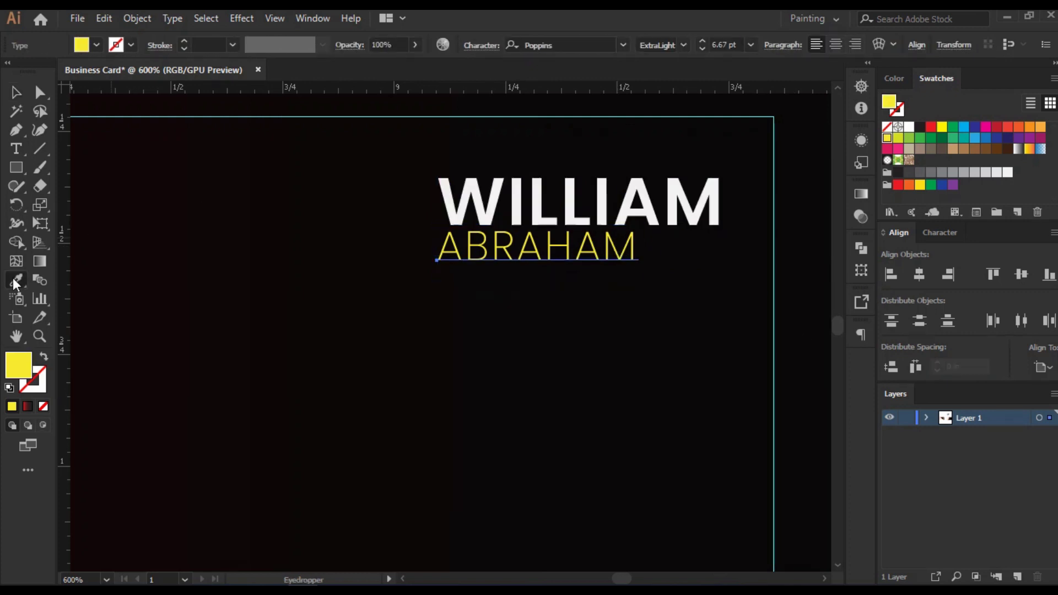
left_click(528, 194)
key("v")
Step: Shift both lines of the cardholder's name inside the back card's right margin guide, keeping the last name beneath the first
left_click_drag(616, 242, 605, 264)
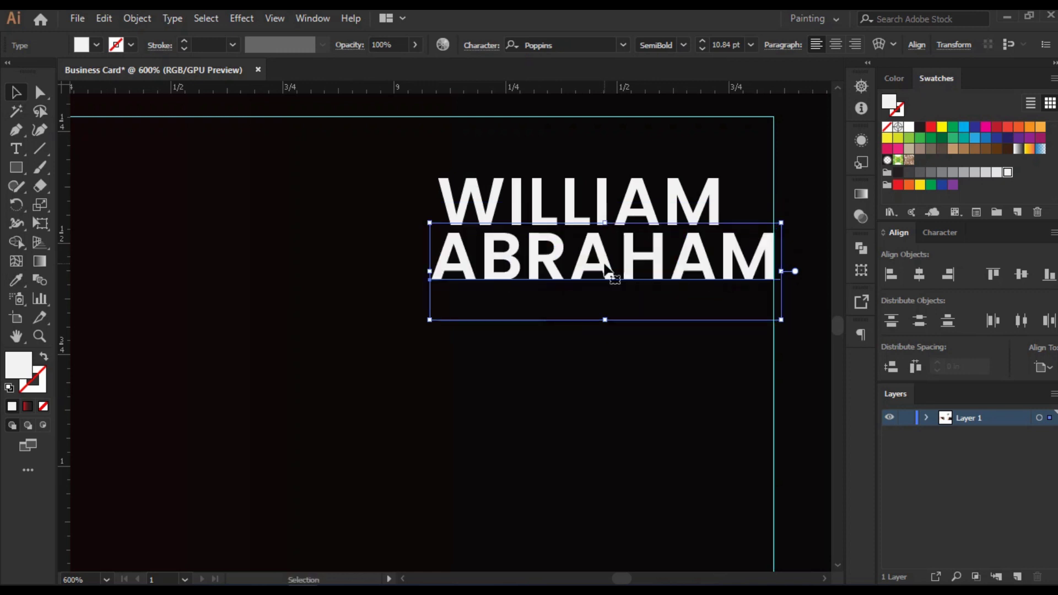
left_click_drag(489, 196, 466, 190)
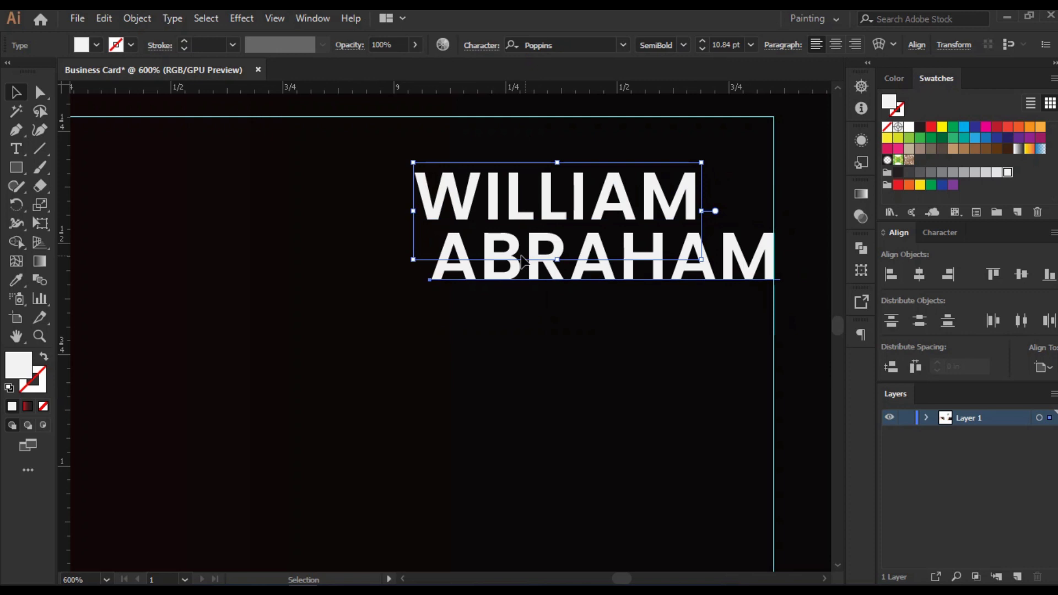
left_click_drag(539, 262, 529, 262)
Step: Align the left edges of the cardholder's first and last names and tighten the vertical gap between the two lines
scroll(530, 268, "up", 1)
left_click(435, 240)
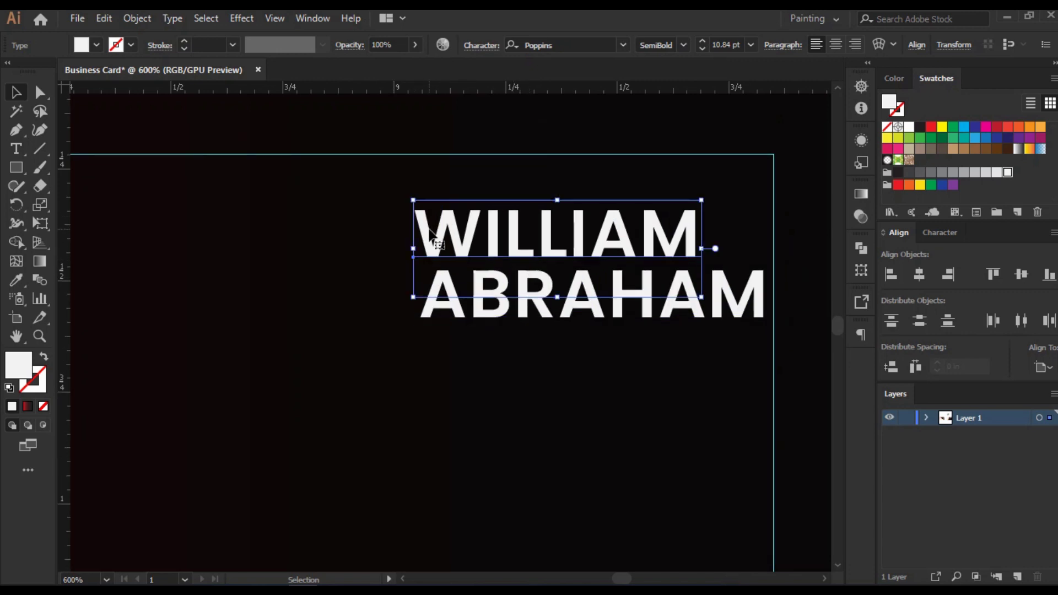
left_click(448, 302, "shift")
left_click(462, 242)
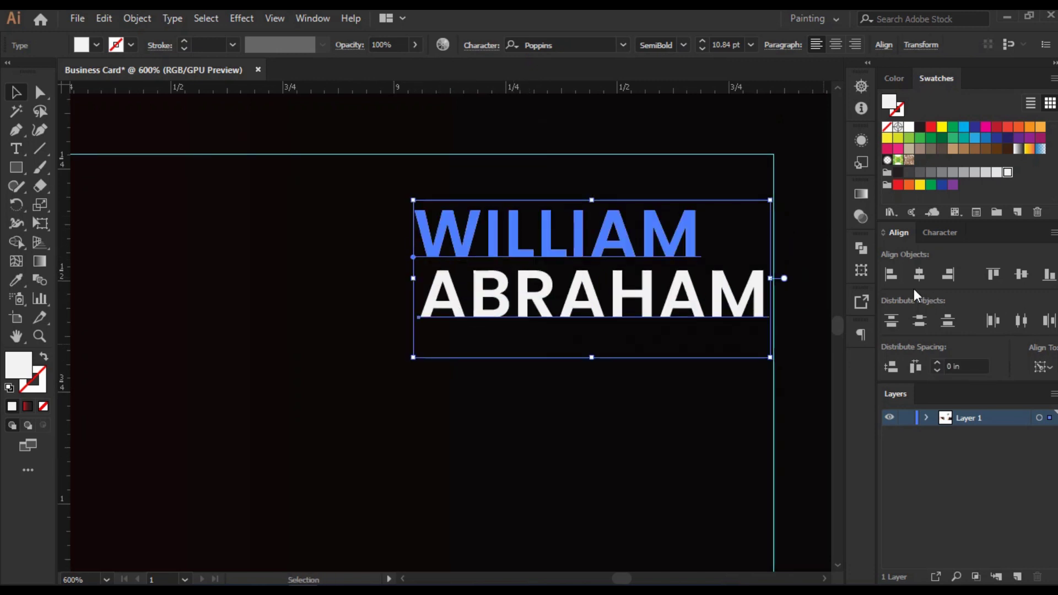
left_click(891, 274)
left_click(803, 320)
left_click(678, 302)
key("Up")
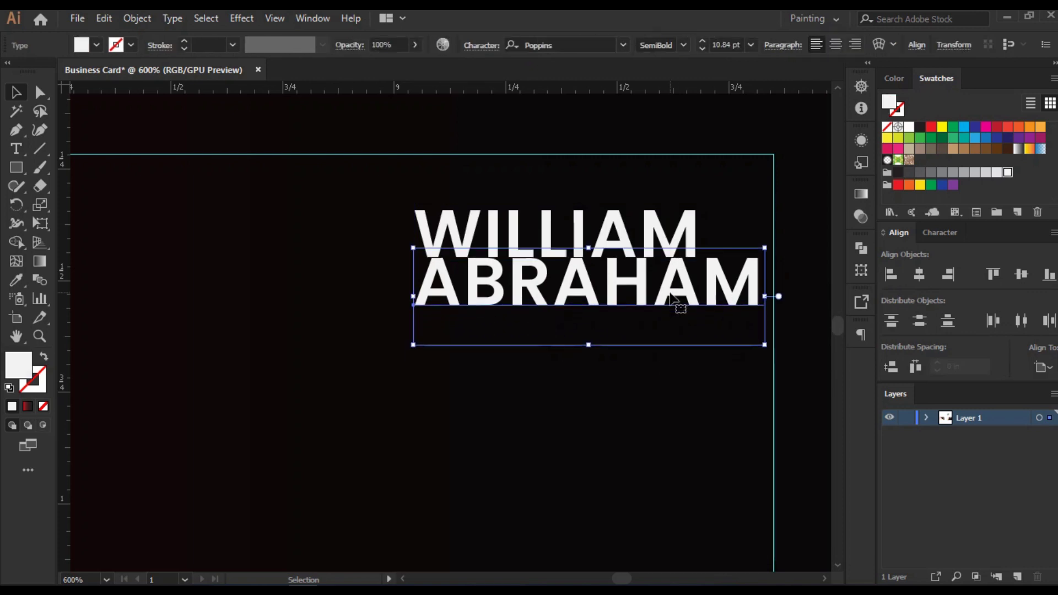
left_click(805, 370)
Step: Shift the cardholder's last name down slightly to fine-tune the spacing between the two name lines
scroll(771, 364, "down", 5, "alt")
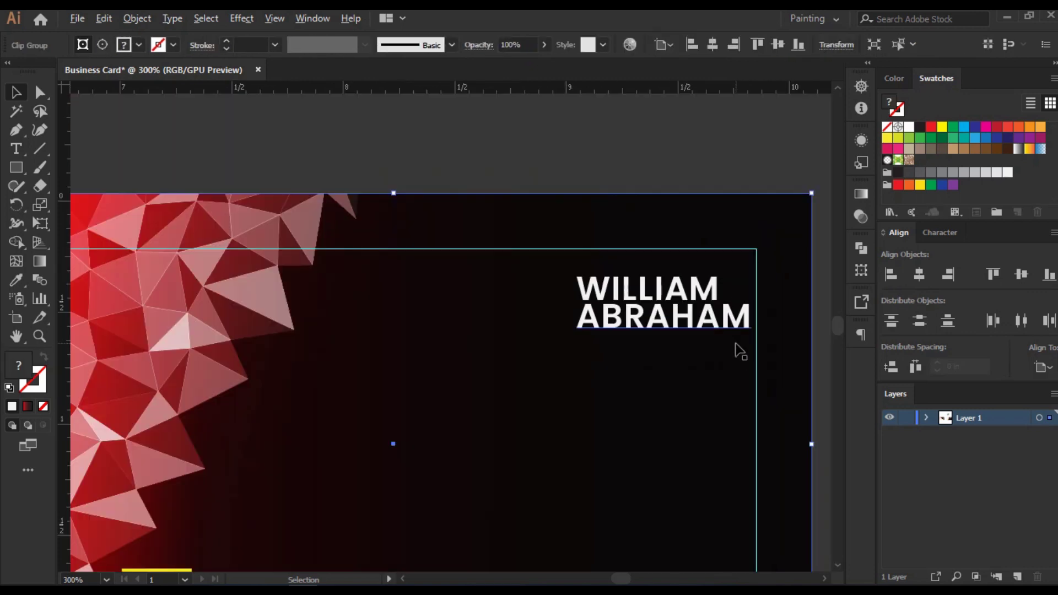
scroll(704, 356, "up", 3, "alt")
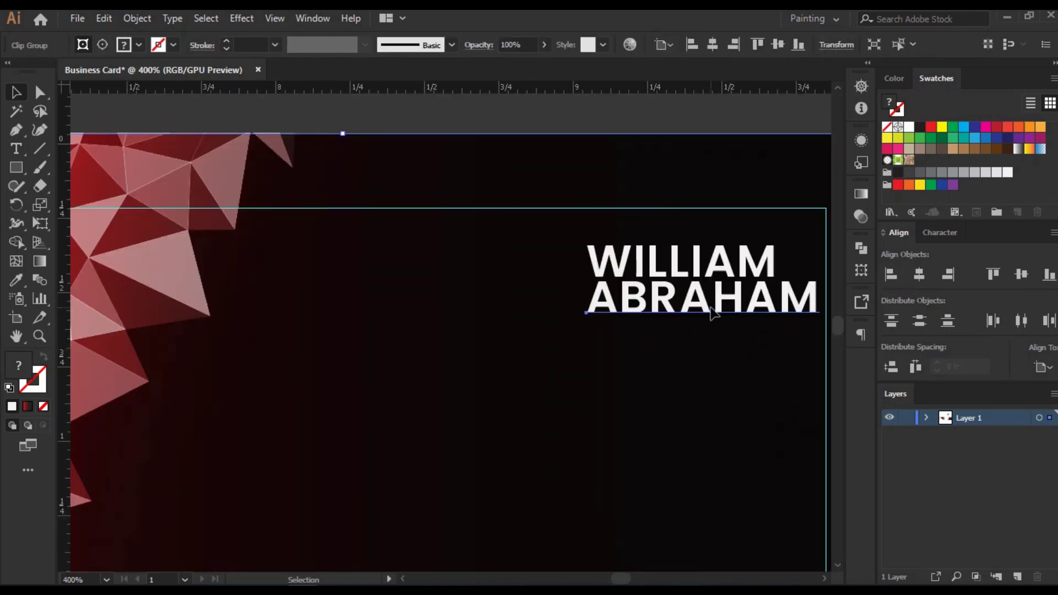
left_click(709, 317)
scroll(709, 318, "up", 3)
scroll(661, 341, "down", 3)
scroll(691, 326, "up", 3, "alt")
left_click_drag(688, 330, 689, 339)
left_click(413, 298)
scroll(485, 309, "down", 2, "alt")
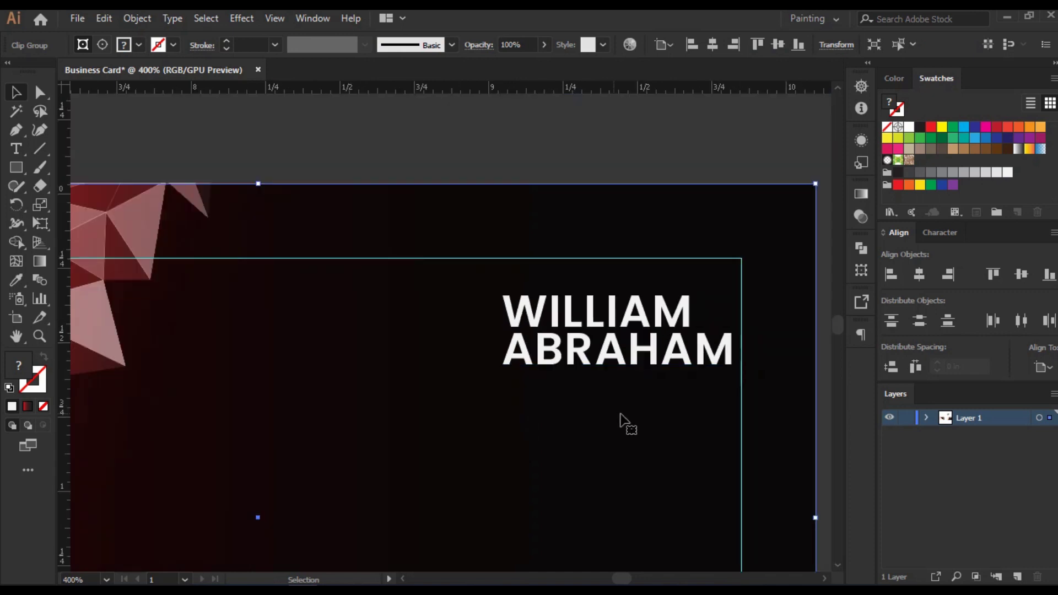
left_click_drag(619, 413, 549, 392)
left_click(471, 302)
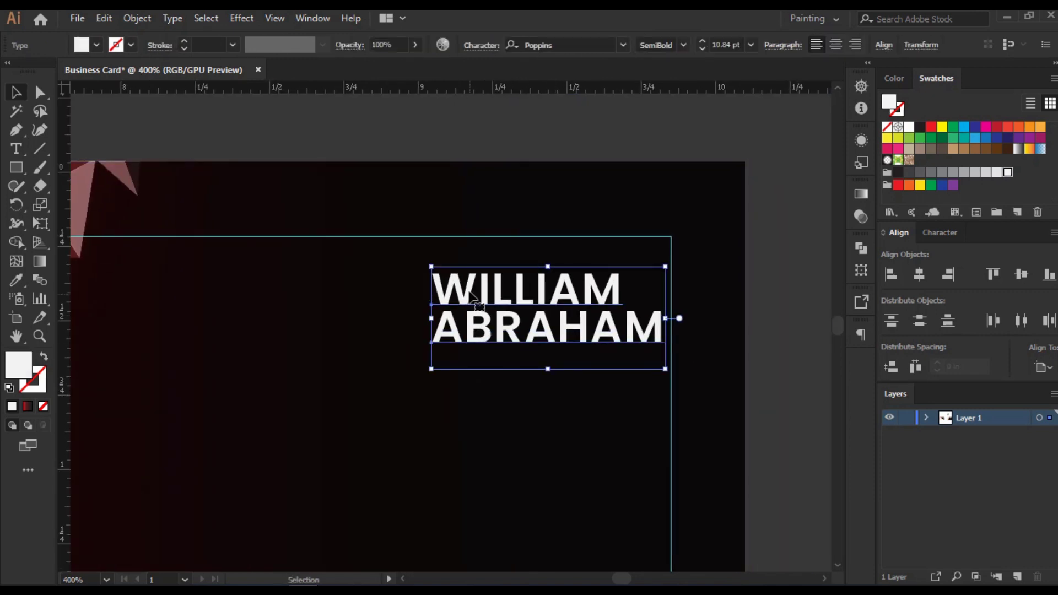
left_click(632, 349)
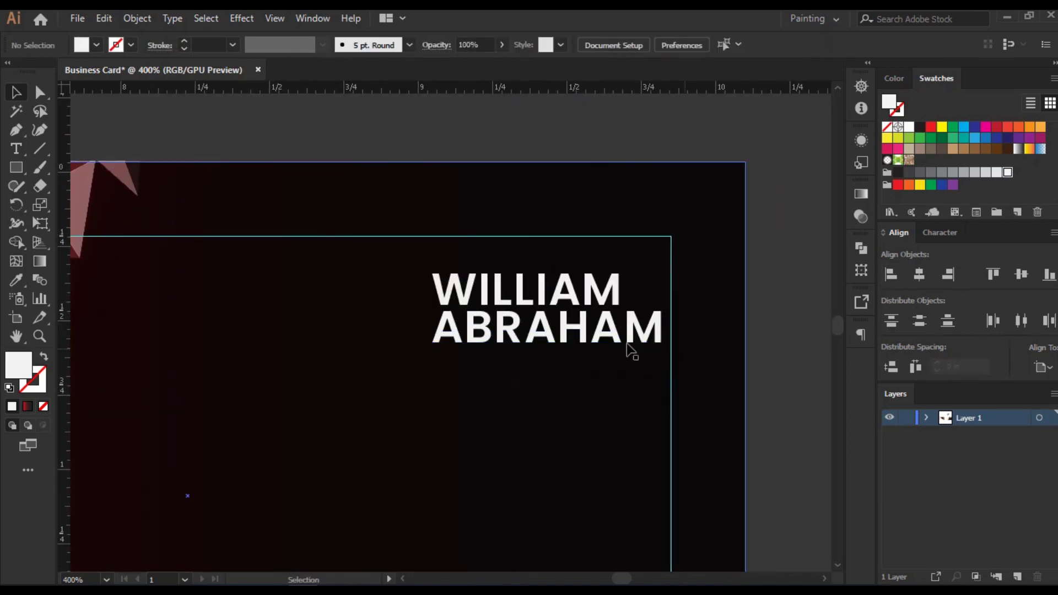
Step: Duplicate the yellow angled bar behind the website address on the front card into the space between the cards
scroll(585, 330, "down", 2, "alt")
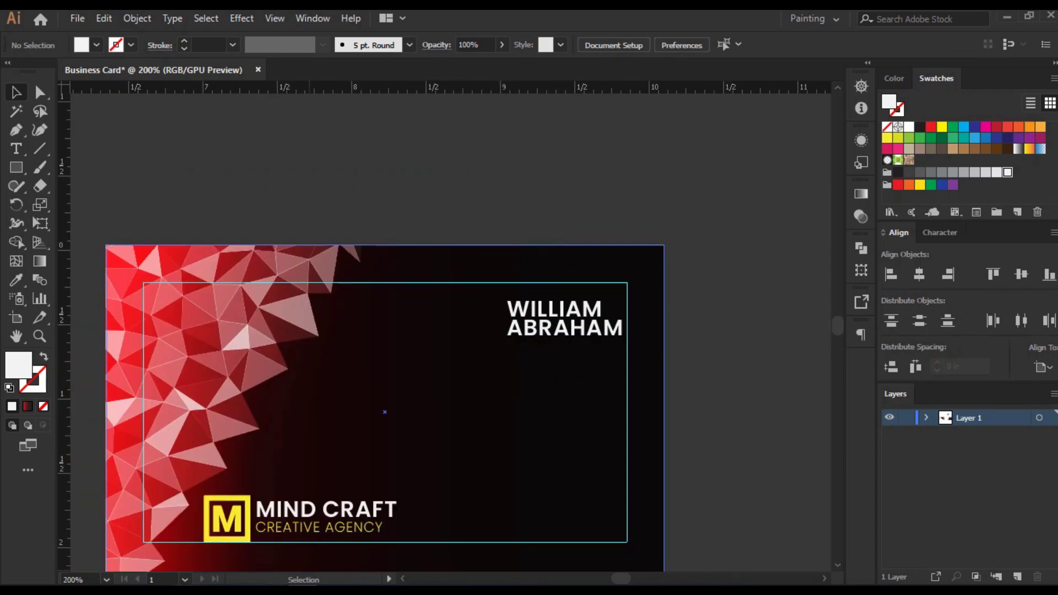
scroll(619, 373, "down", 3)
scroll(618, 373, "up", 2)
scroll(618, 374, "down", 3)
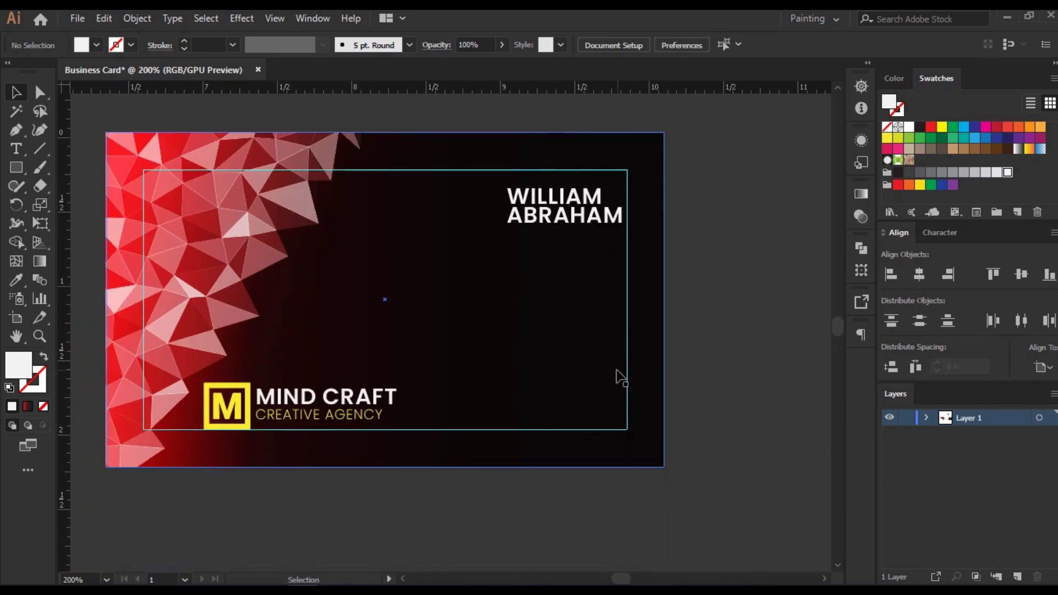
scroll(405, 369, "down", 1, "alt")
left_click_drag(357, 493, 627, 417)
left_click(96, 336)
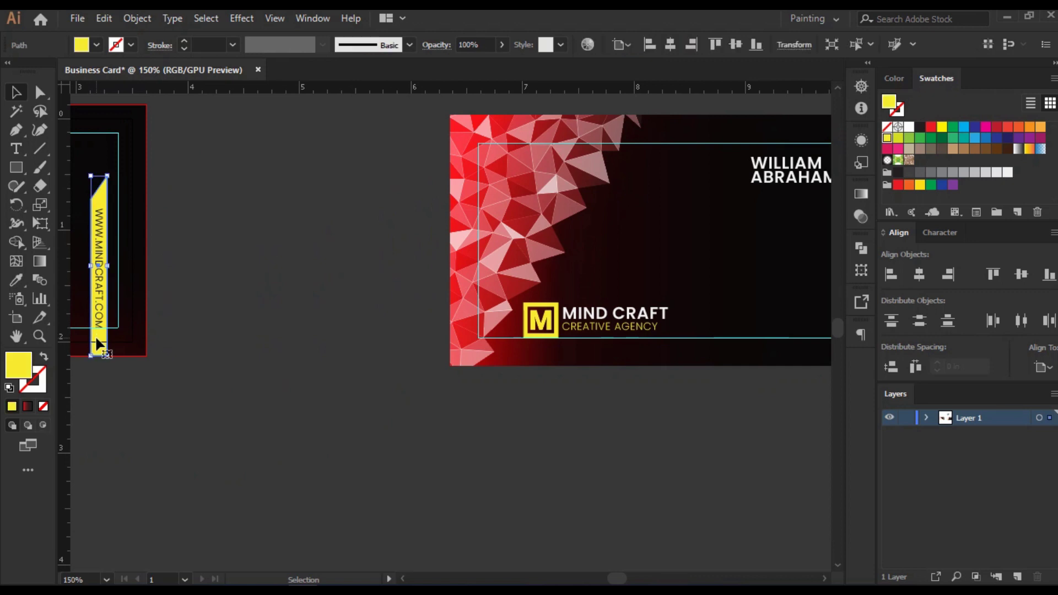
left_click_drag(107, 343, 362, 263, "alt")
Step: Rotate the copied yellow bar to horizontal and place it beneath the cardholder's name, flush with the back card's right edge
left_click_drag(359, 360, 181, 405)
left_click_drag(175, 314, 671, 254)
left_click_drag(761, 309, 585, 316)
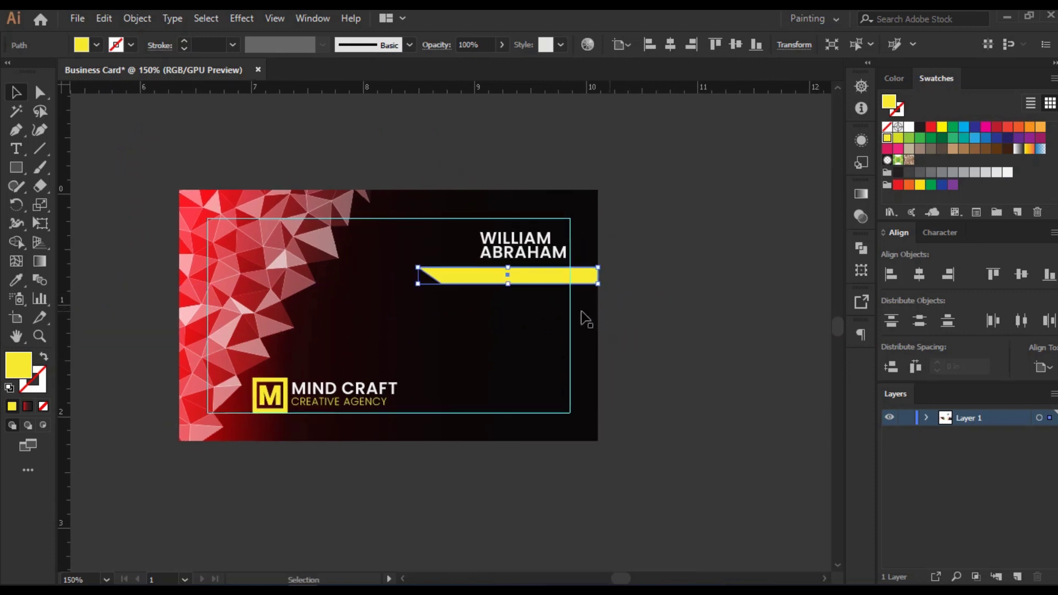
Step: Shorten the yellow bar by moving the two anchor points of its slanted end to the right
left_click(40, 93)
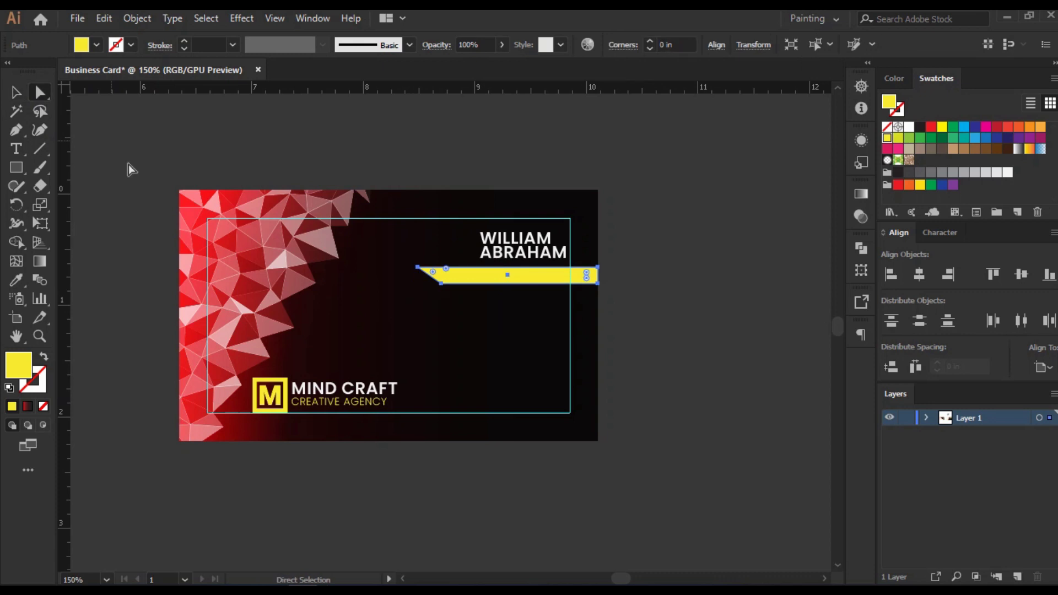
scroll(442, 287, "up", 2)
left_click(394, 250)
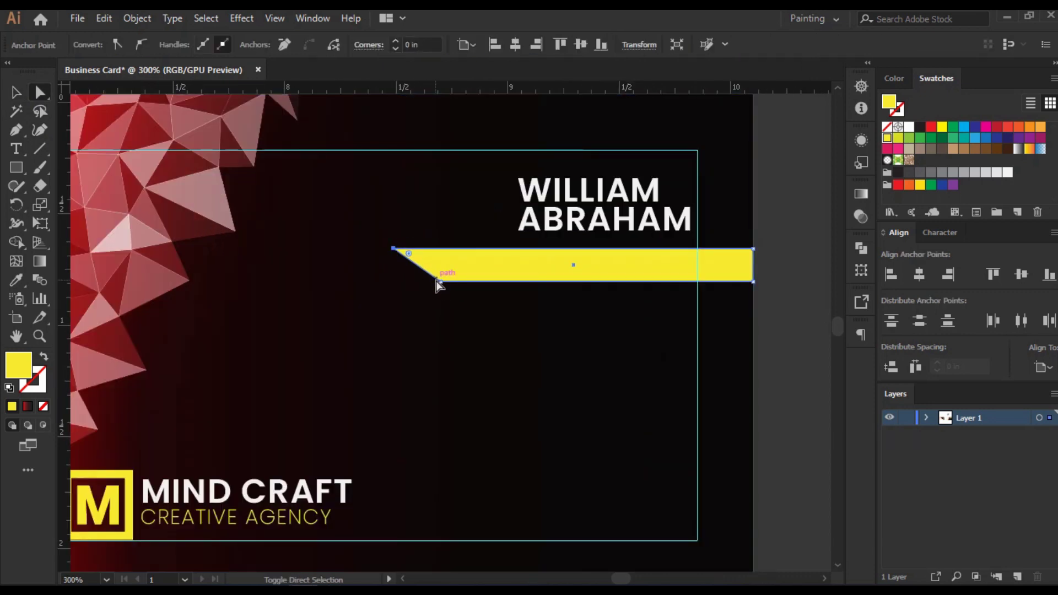
key("Right")
key("Right")
key("Right")
key("Right")
key("Right")
key("Right")
key("Right")
key("Right")
key("Right")
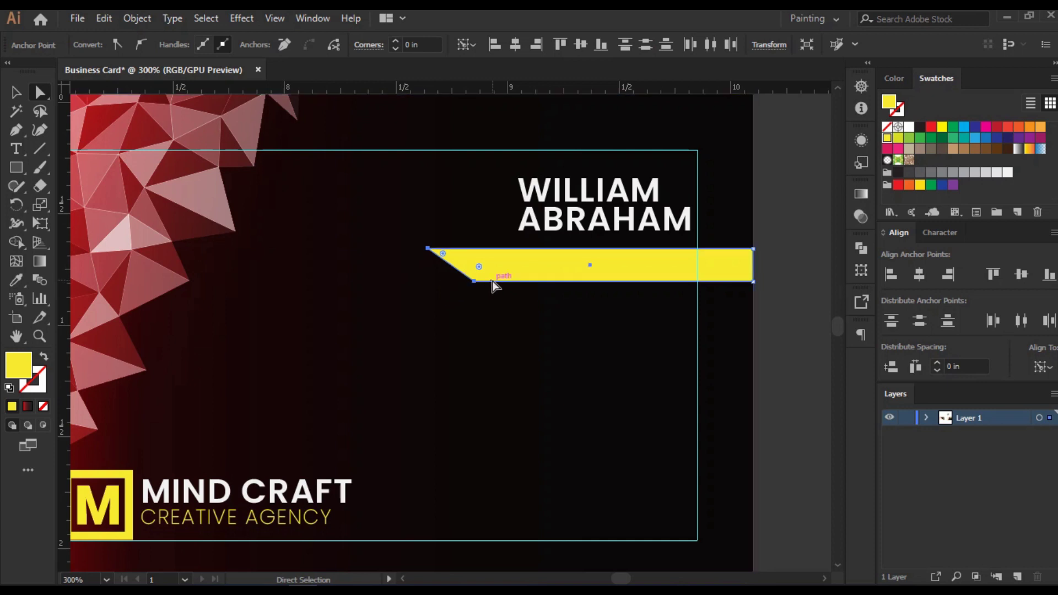
Step: Move the GRAPHIC DESIGNR text out of the notes above the artboard to just above the back card
scroll(656, 278, "down", 5)
left_click(643, 272)
left_click_drag(634, 181, 628, 321)
left_click_drag(437, 239, 497, 293)
left_click_drag(388, 154, 558, 239)
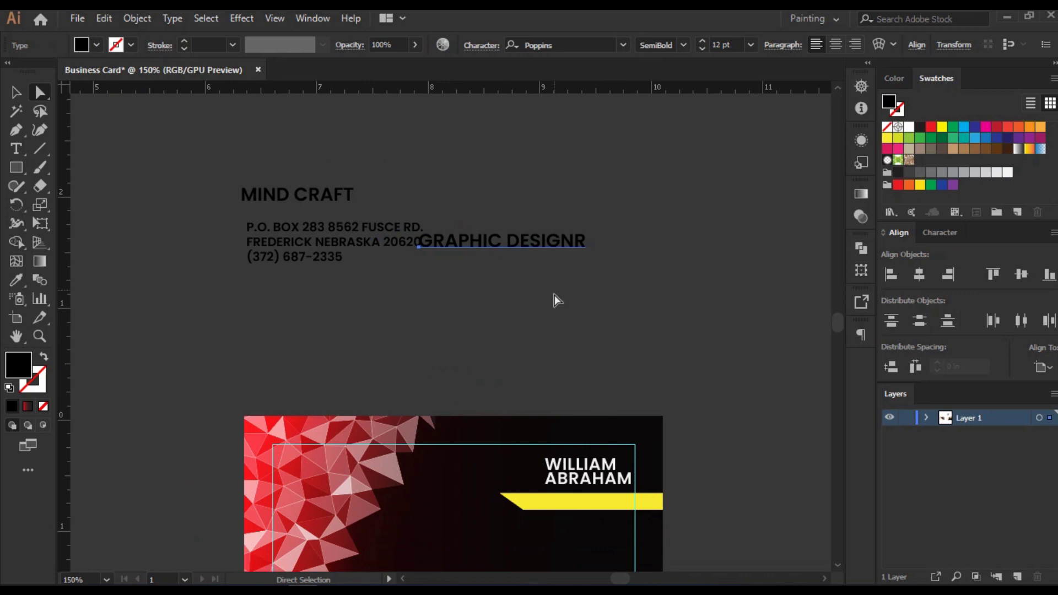
left_click_drag(533, 283, 498, 149)
left_click_drag(506, 107, 602, 227)
Step: Apply the CREATIVE AGENCY tagline style to the GRAPHIC DESIGNR text with the Eyedropper and recolor the text near-black
left_click(16, 279)
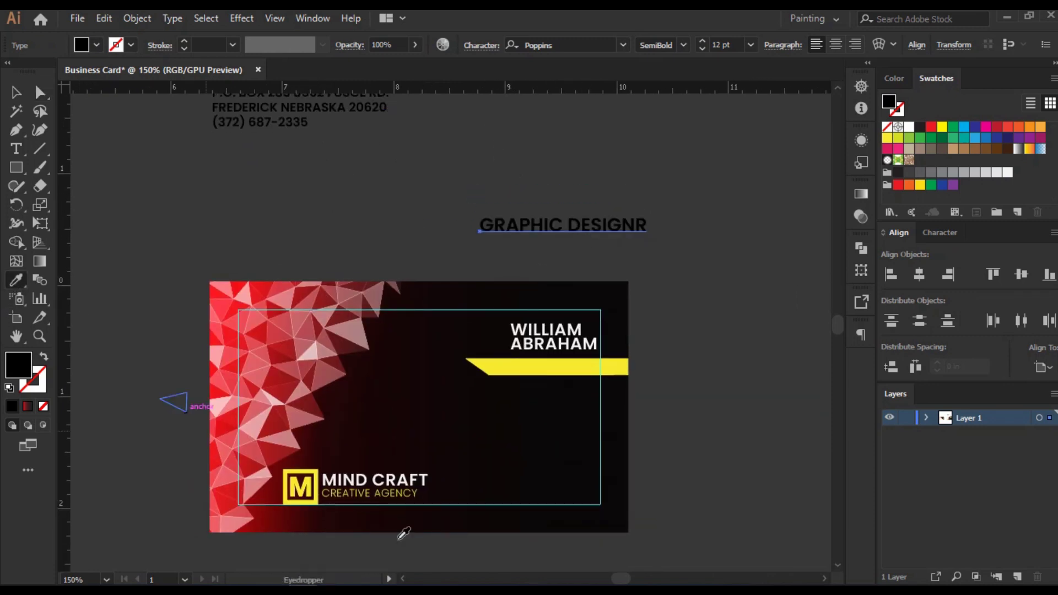
left_click(382, 487)
key("v")
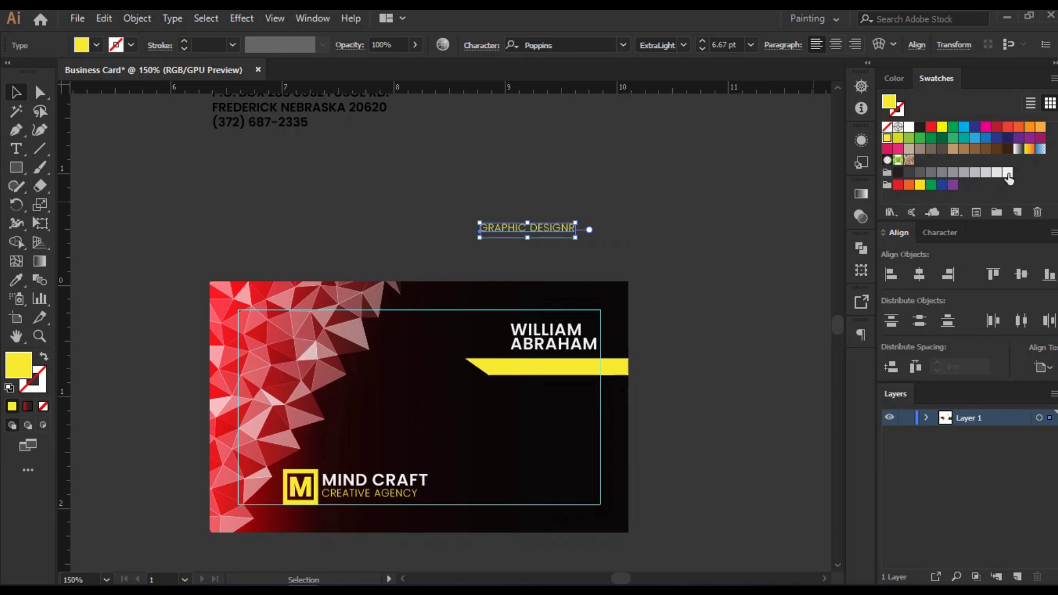
left_click(897, 172)
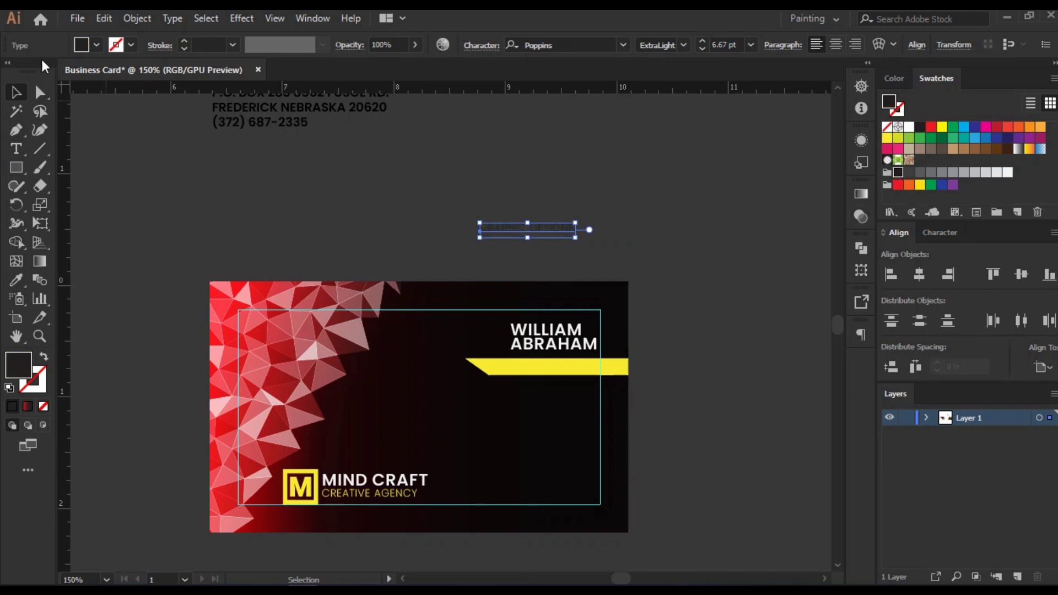
Step: Place the GRAPHIC DESIGNR text on the yellow bar beneath the cardholder's name
left_click(339, 237)
left_click(529, 236)
left_click_drag(528, 236, 545, 374)
key("ctrl+equal")
key("ctrl+equal")
key("ctrl+equal")
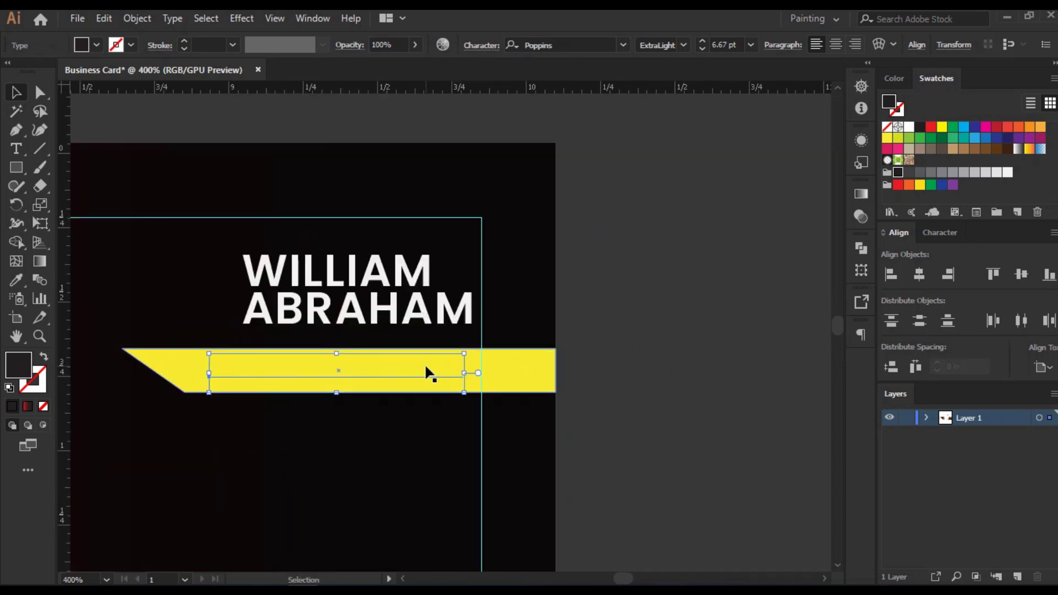
Step: Align the right edge of the GRAPHIC DESIGNR text with the right edge of the cardholder's last name
left_click(461, 314)
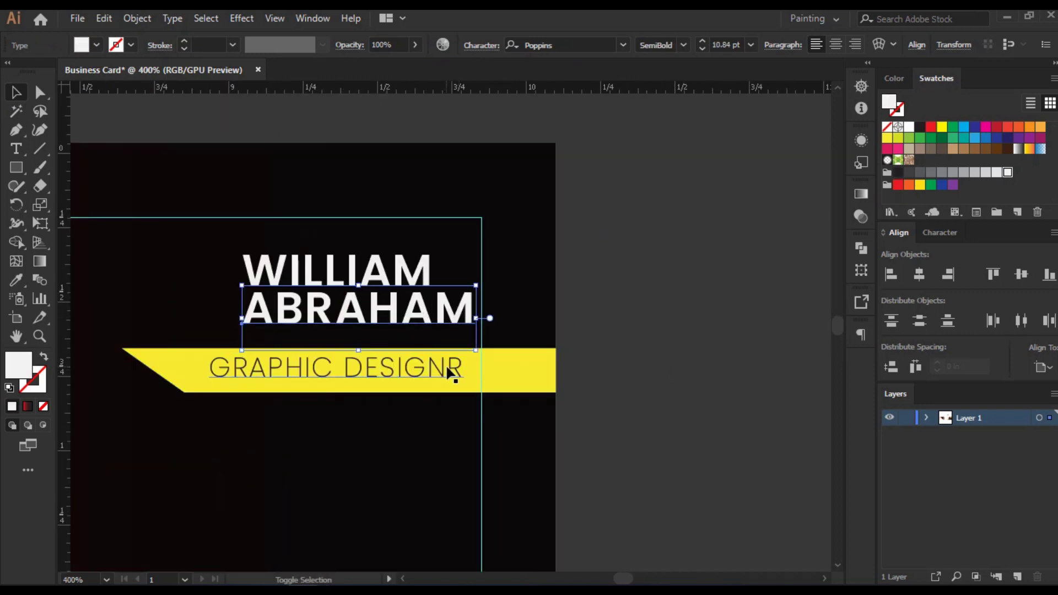
left_click(445, 367, "shift")
left_click(462, 316)
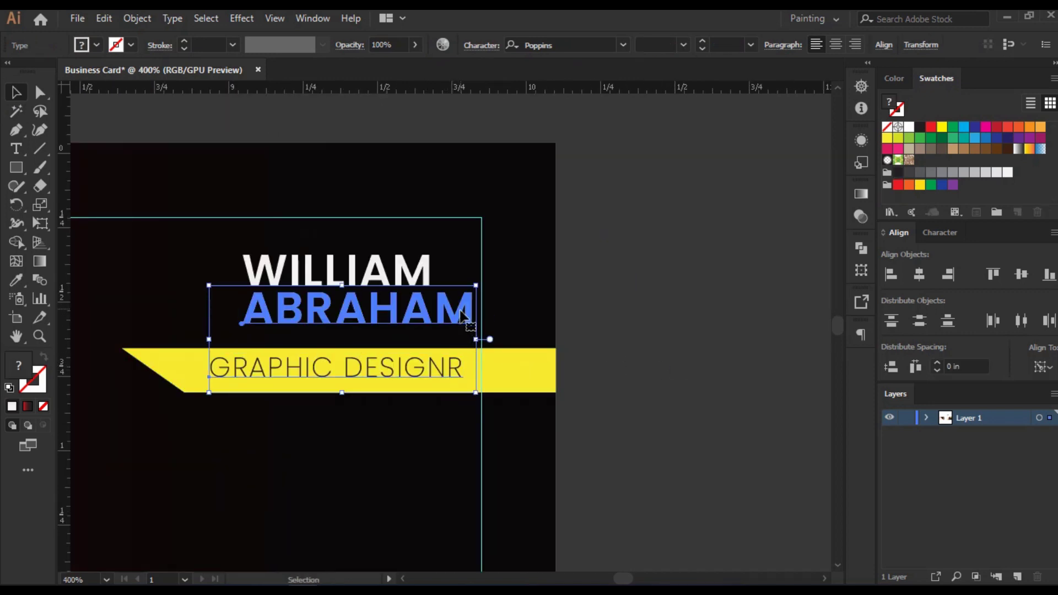
left_click(948, 276)
left_click(753, 361)
left_click(447, 370)
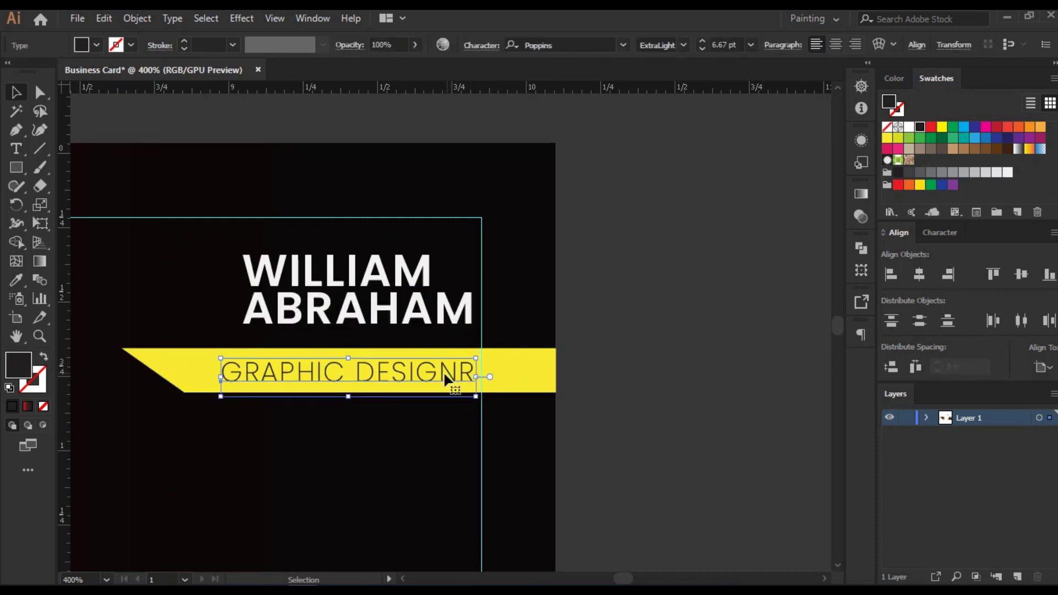
left_click(685, 413)
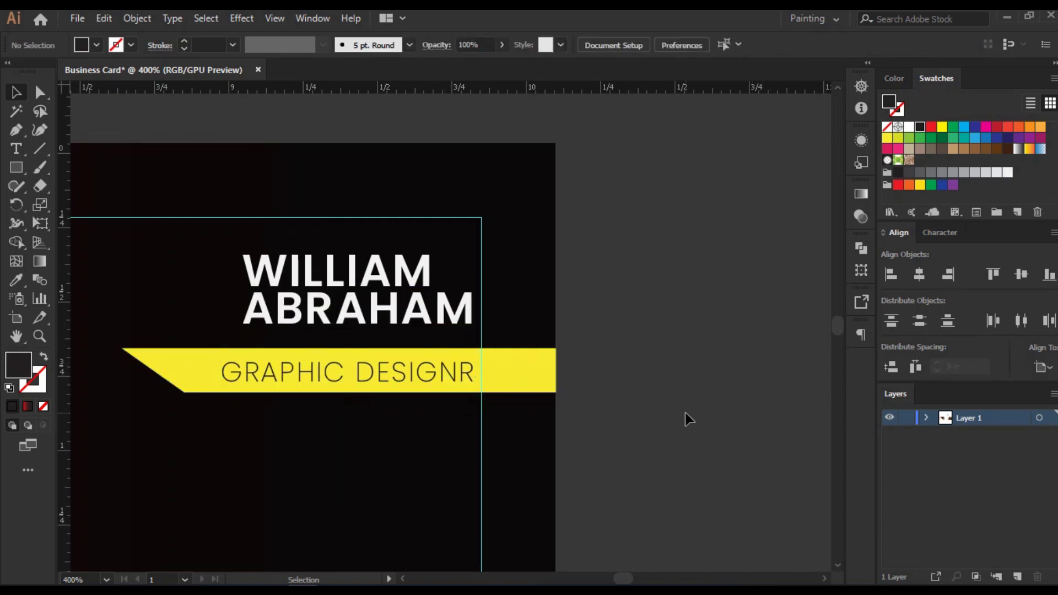
Step: Fine-tune the vertical position of the GRAPHIC DESIGNR text so it sits centered in the yellow bar
left_click(424, 370)
scroll(423, 365, "up", 2)
left_click_drag(420, 345, 422, 337)
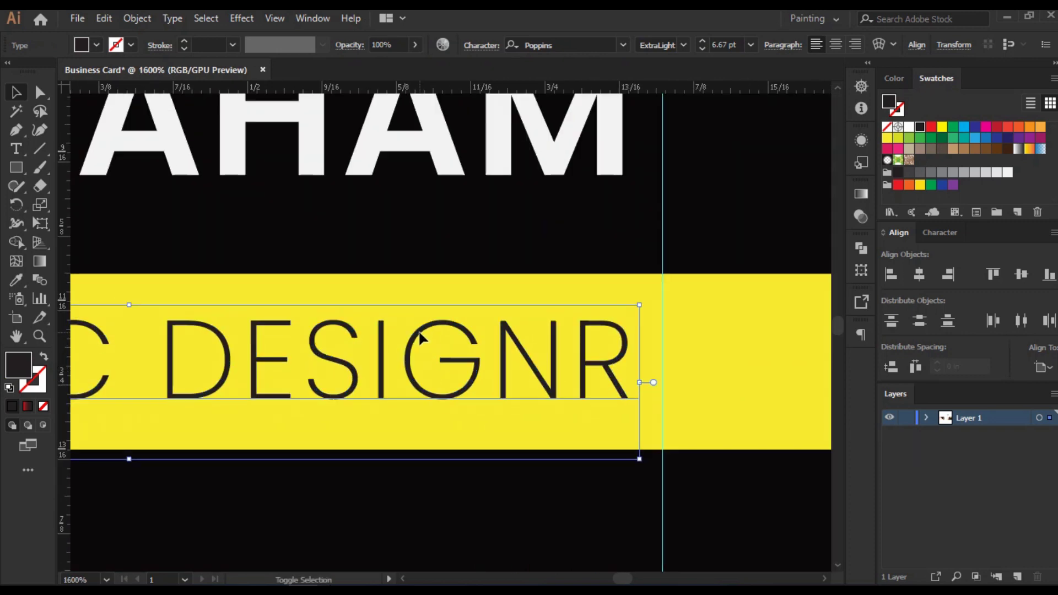
scroll(468, 382, "down", 3)
left_click(713, 391)
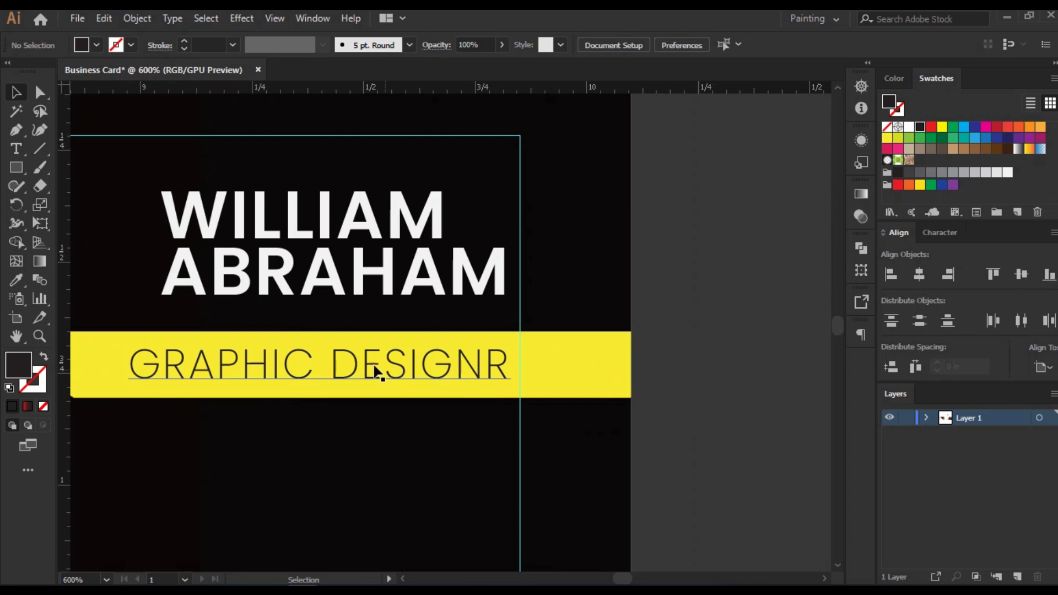
scroll(398, 353, "up", 3)
left_click(442, 321)
left_click(442, 313, "shift")
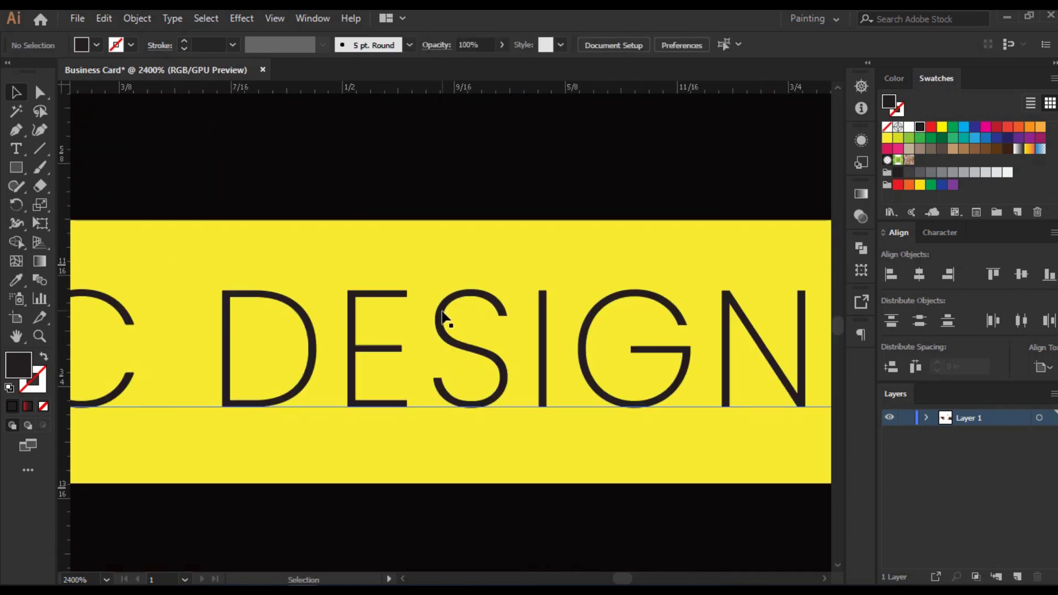
left_click_drag(444, 315, 444, 330)
scroll(447, 325, "down", 4)
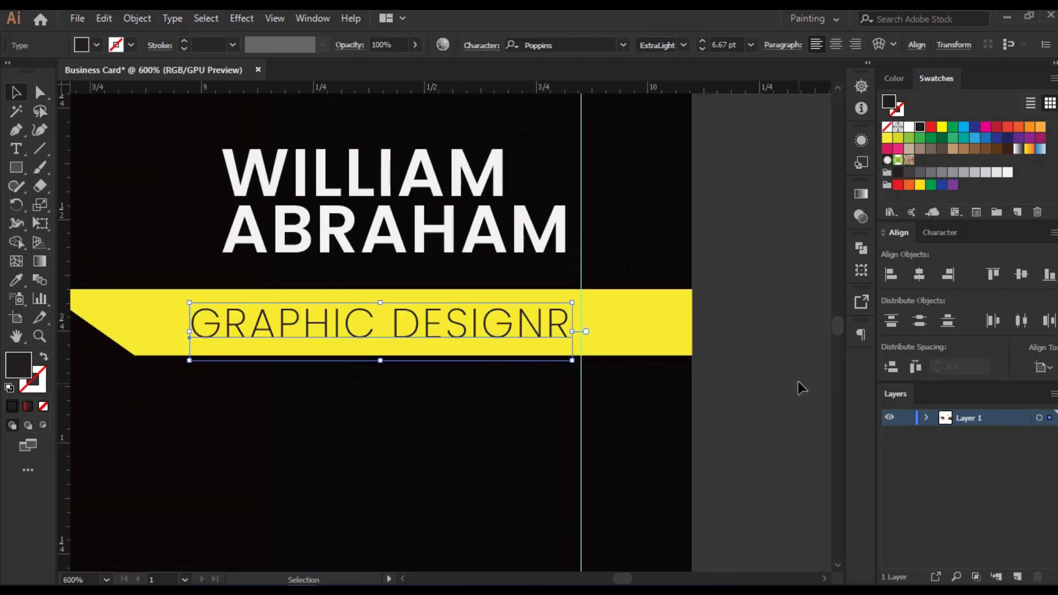
left_click(767, 388)
Step: Examine the whole back card's layout, checking the job title and yellow bar against the name and margin guides
scroll(768, 392, "down", 5)
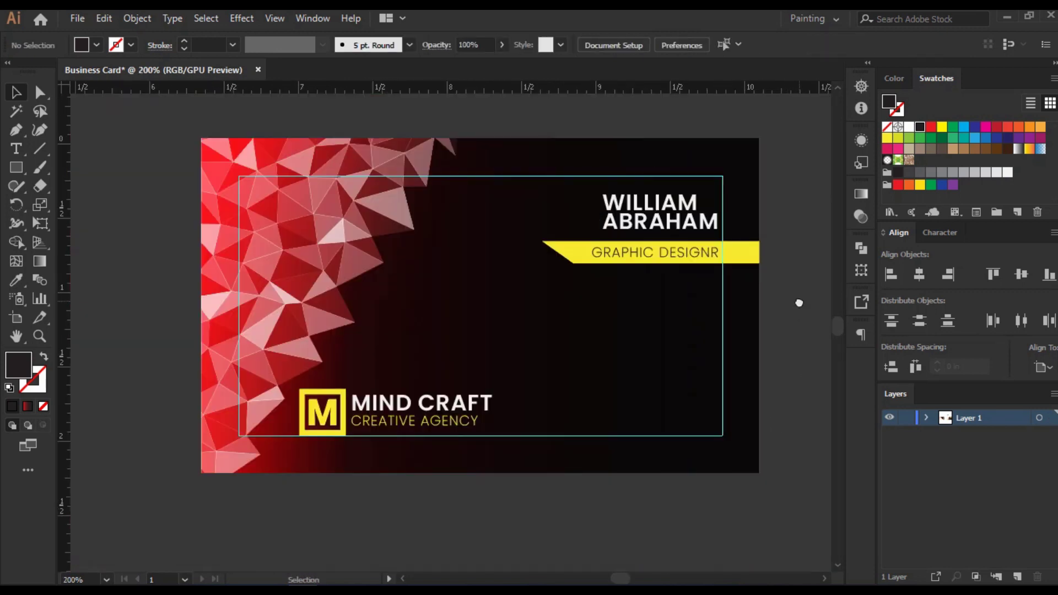
left_click_drag(739, 309, 663, 314)
left_click_drag(760, 316, 715, 318)
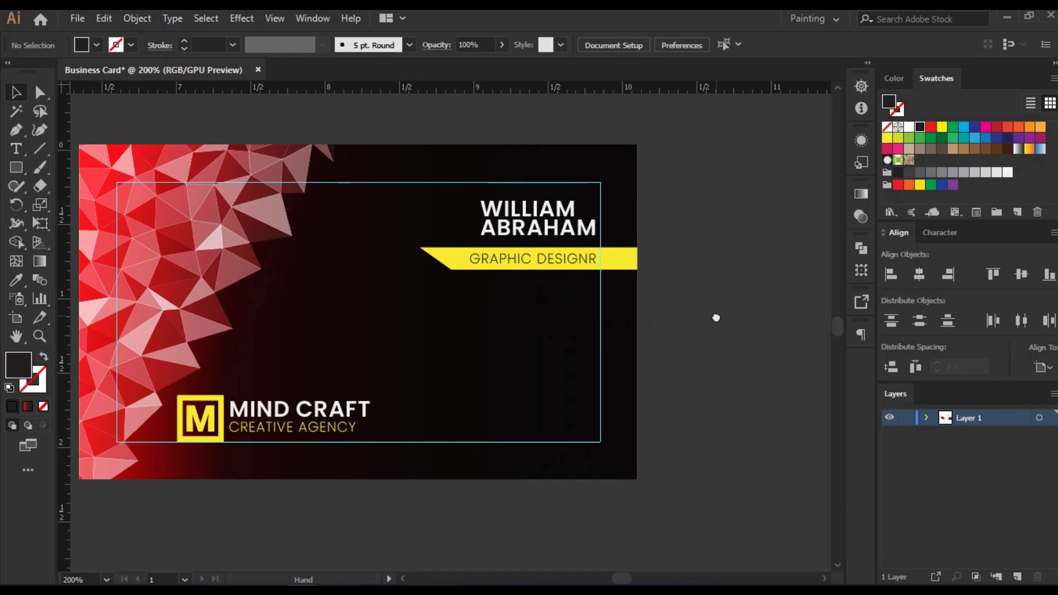
left_click(536, 269)
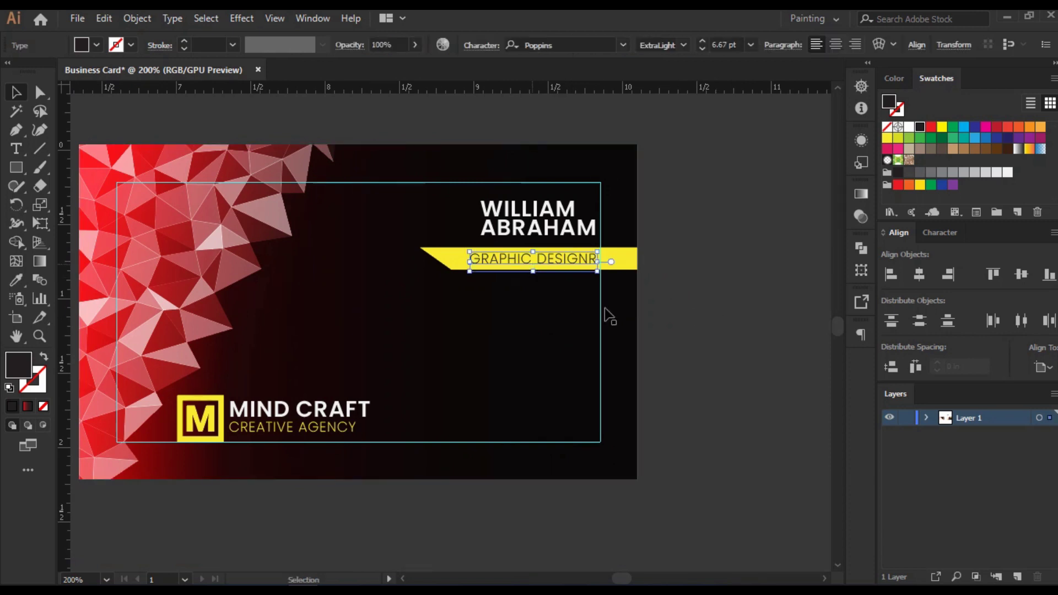
left_click(689, 363)
scroll(684, 362, "down", 1)
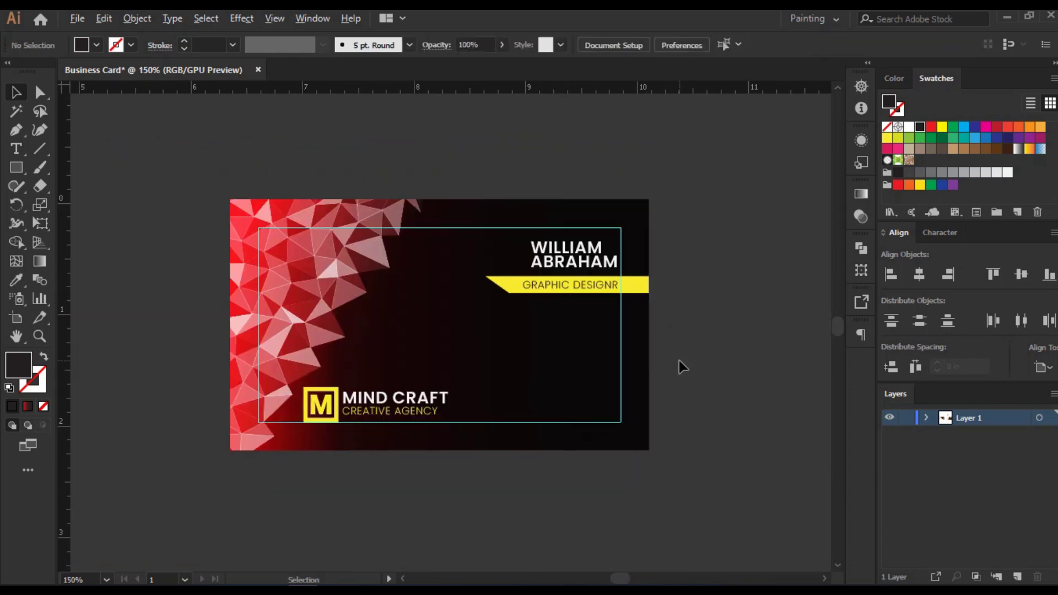
left_click_drag(688, 329, 697, 331)
left_click(586, 287)
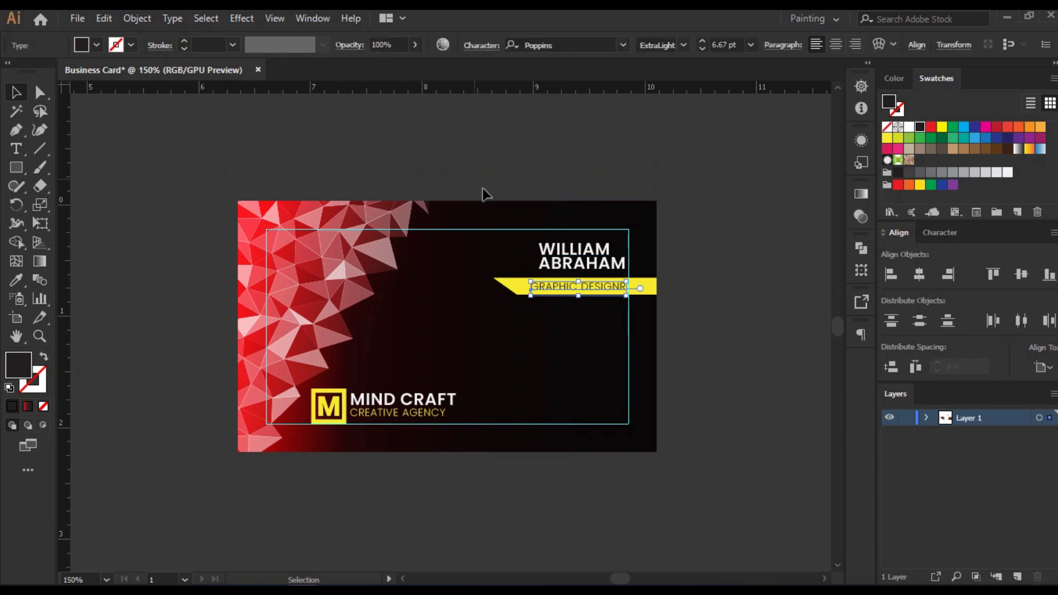
Step: Reduce the vertical scale of the GRAPHIC DESIGNR text to 87%
key("ctrl+plus")
key("ctrl+plus")
key("ctrl+plus")
key("ctrl+plus")
left_click(477, 46)
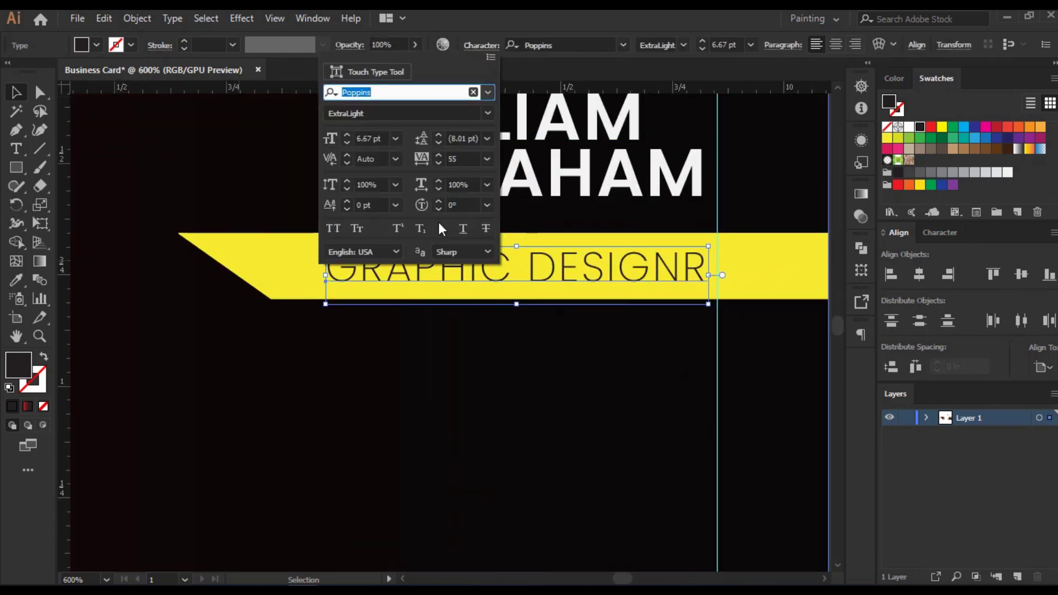
scroll(375, 185, "down", 11)
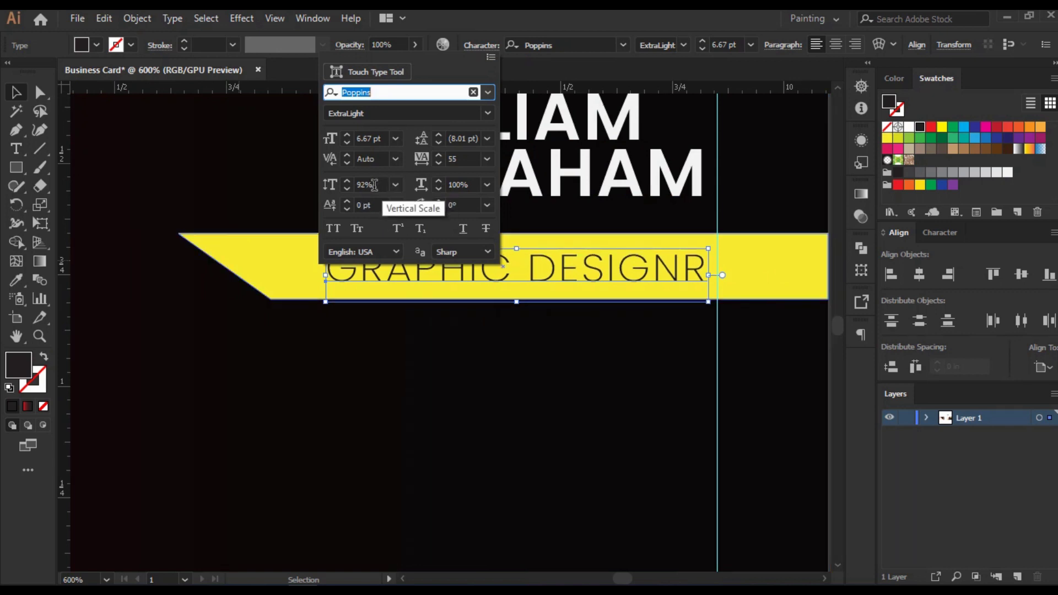
scroll(375, 185, "down", 2)
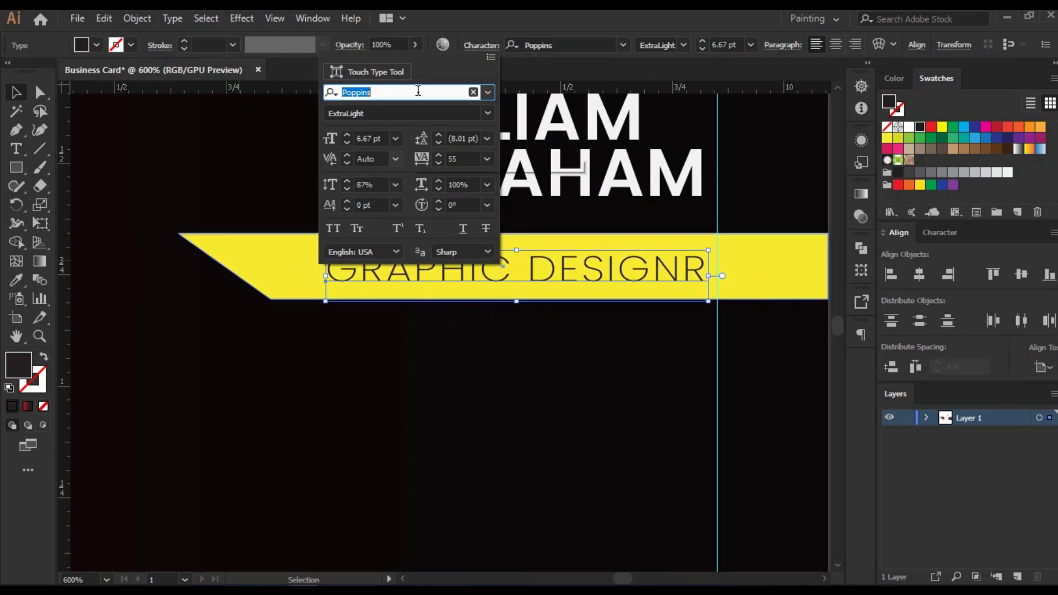
left_click(477, 46)
scroll(552, 235, "down", 1)
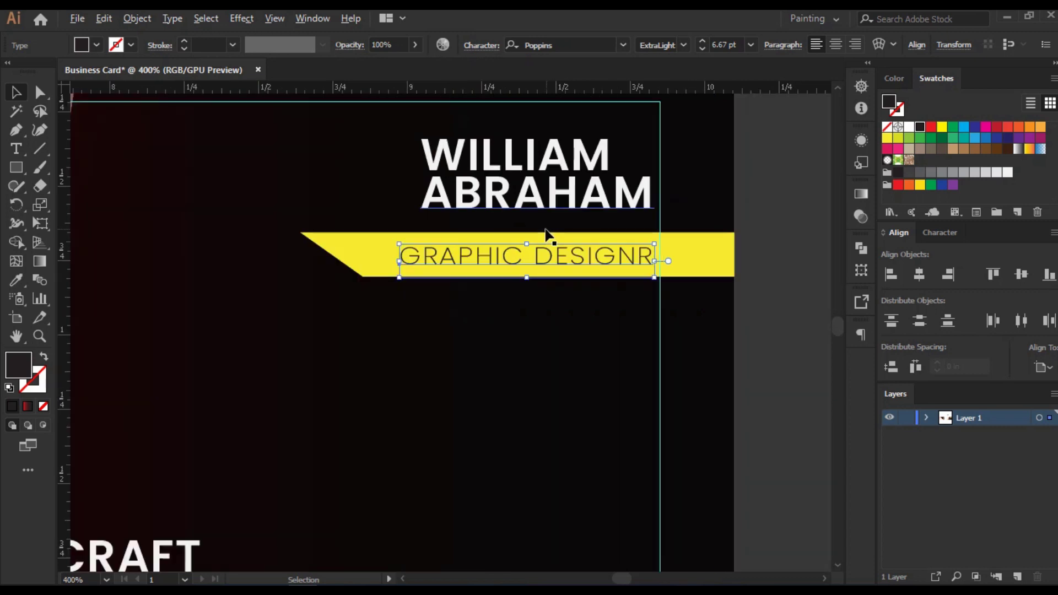
left_click(775, 318)
scroll(735, 318, "down", 1)
left_click_drag(790, 307, 727, 297)
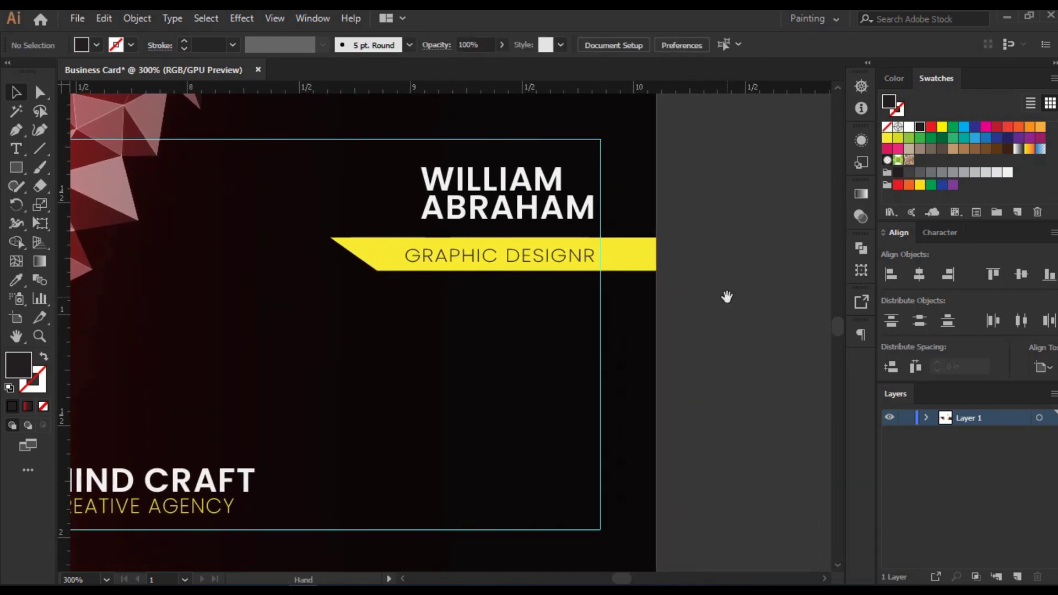
Step: Nudge the GRAPHIC DESIGNR text up slightly to recenter it within the yellow bar
scroll(575, 264, "up", 4)
left_click(540, 244)
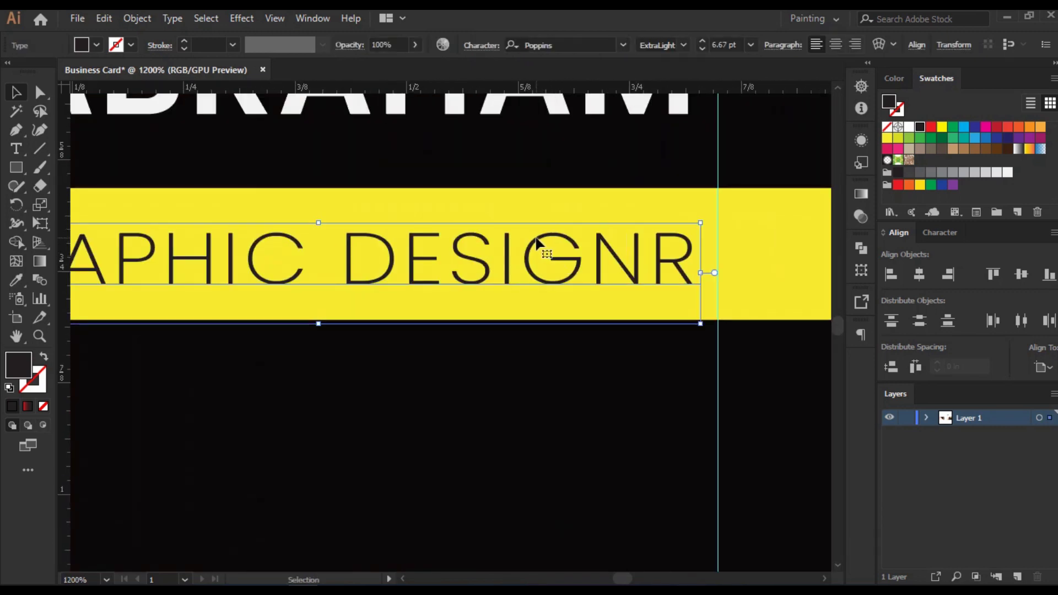
left_click_drag(535, 239, 535, 236)
left_click(764, 175)
scroll(575, 329, "down", 3)
Step: Draw a vertical line about 1 in long with the Pen tool, from below the yellow bar's pointed tip to the card's lower edge
left_click_drag(525, 416, 533, 326)
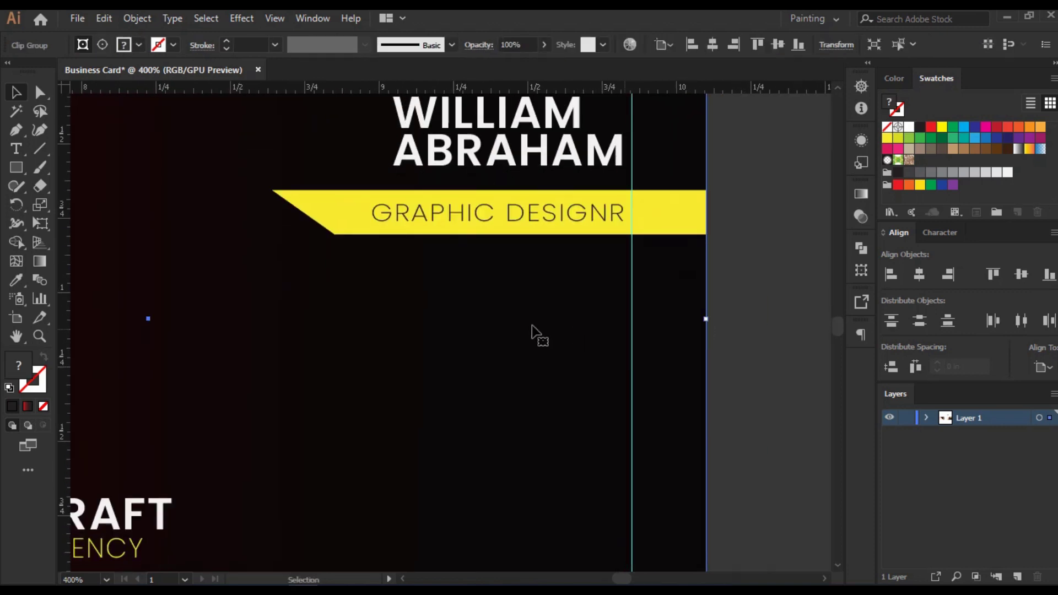
scroll(532, 333, "down", 2)
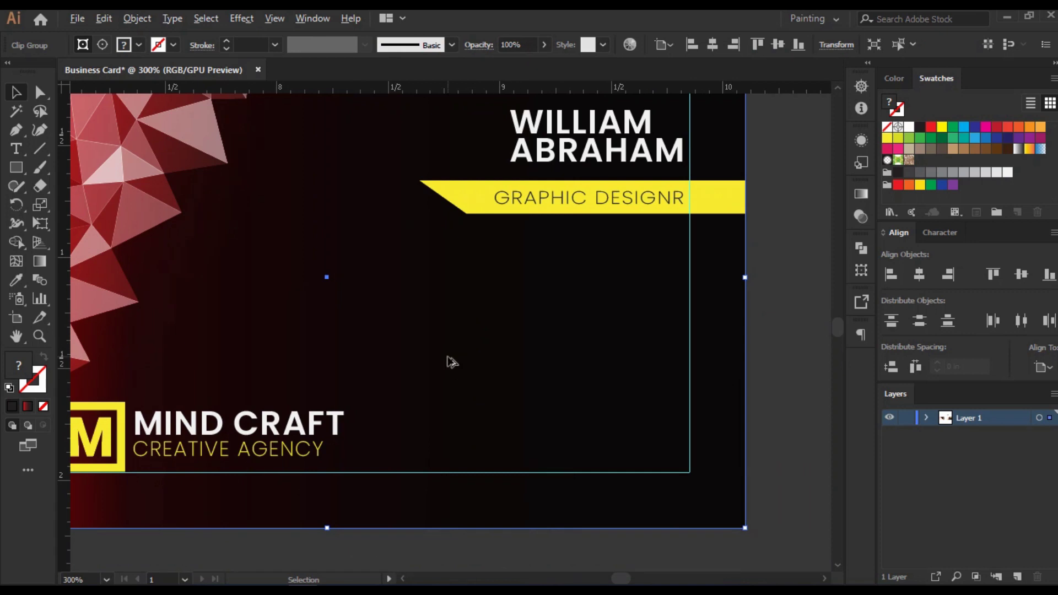
left_click(19, 137)
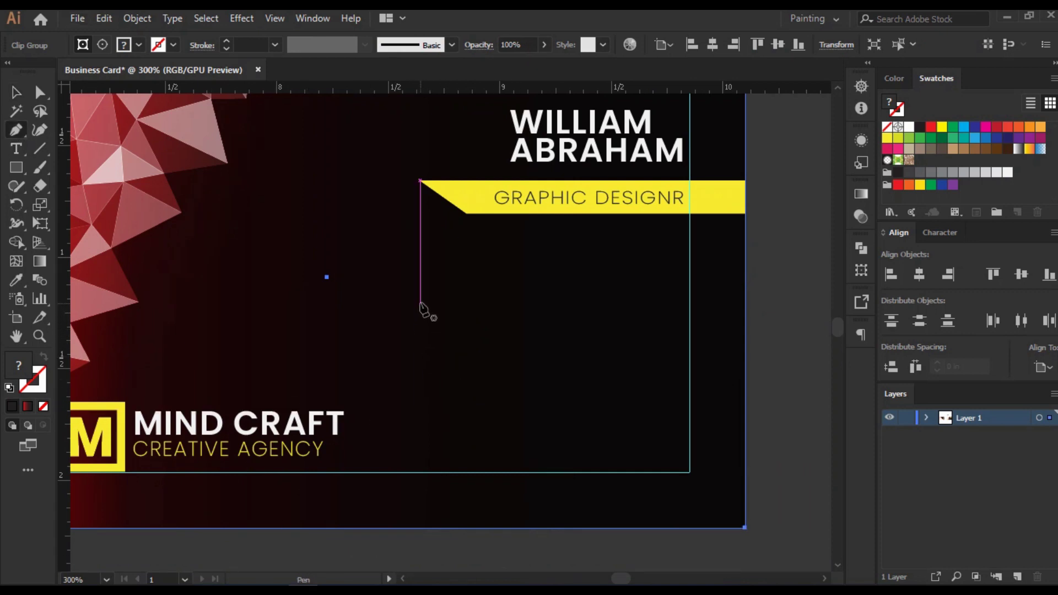
left_click(420, 299)
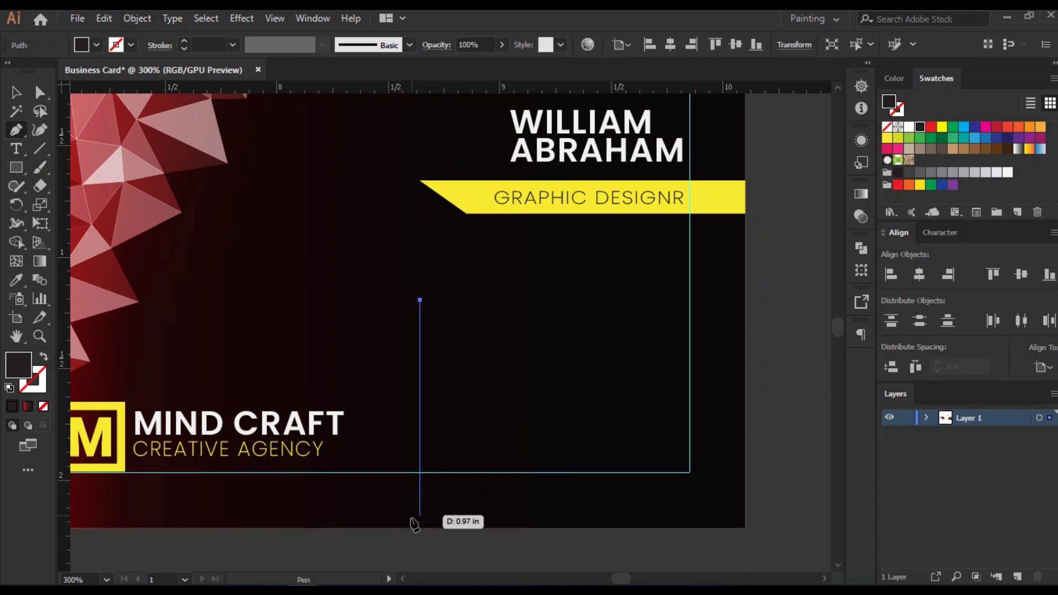
left_click(420, 527)
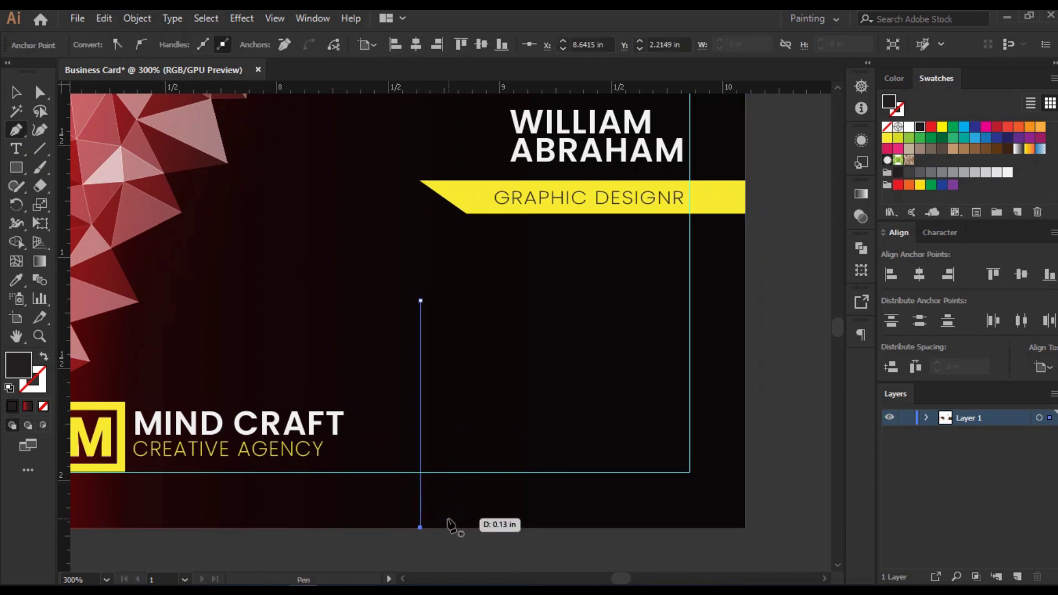
Step: Apply the bar's yellow to the vertical line as its stroke color, with no fill
key("i")
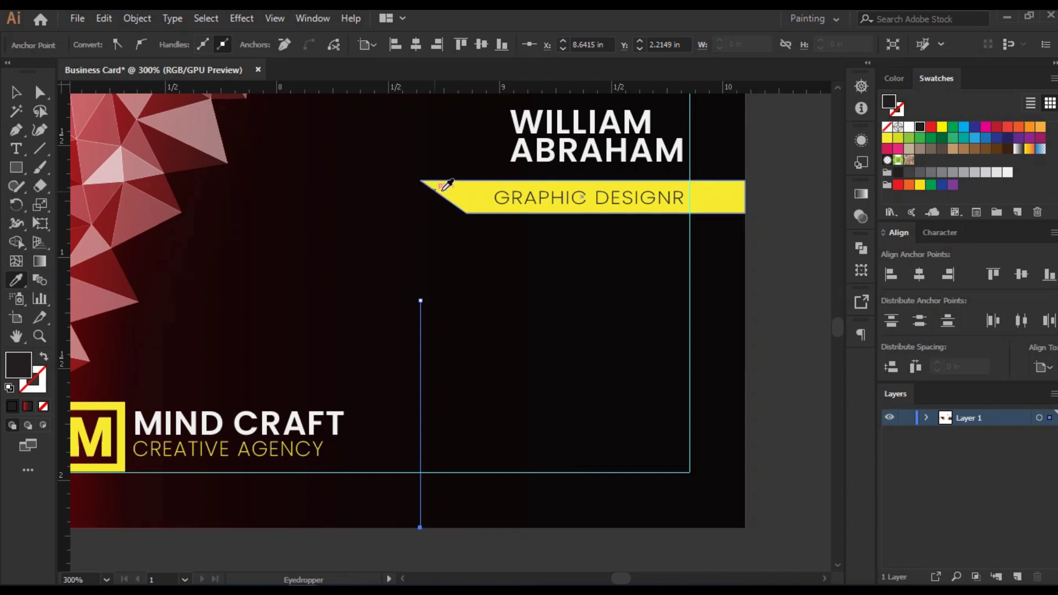
left_click(447, 186)
left_click(16, 93)
left_click(43, 357)
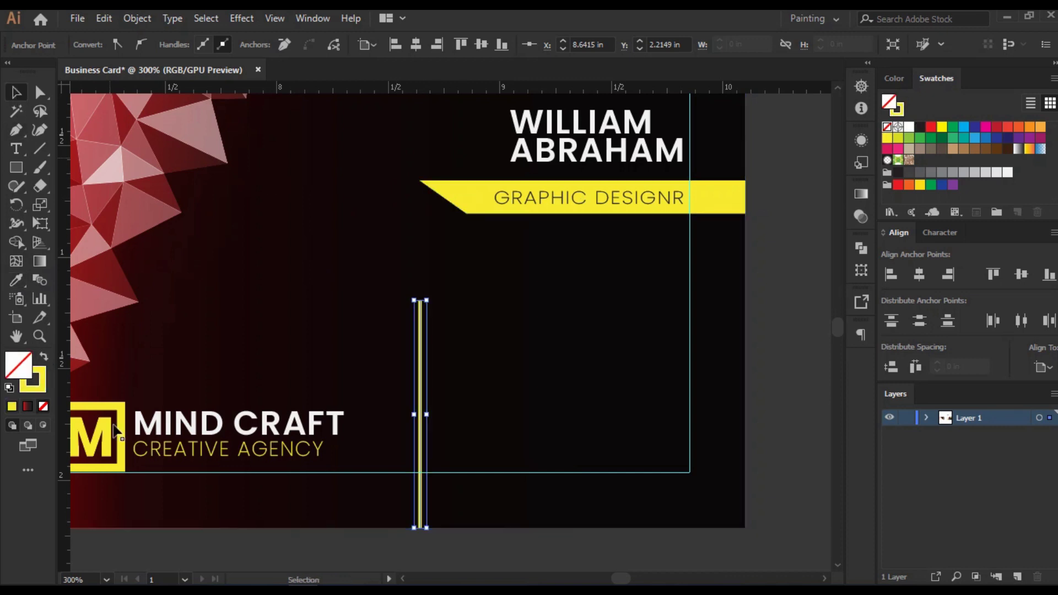
left_click(430, 368)
left_click(420, 368)
left_click(160, 45)
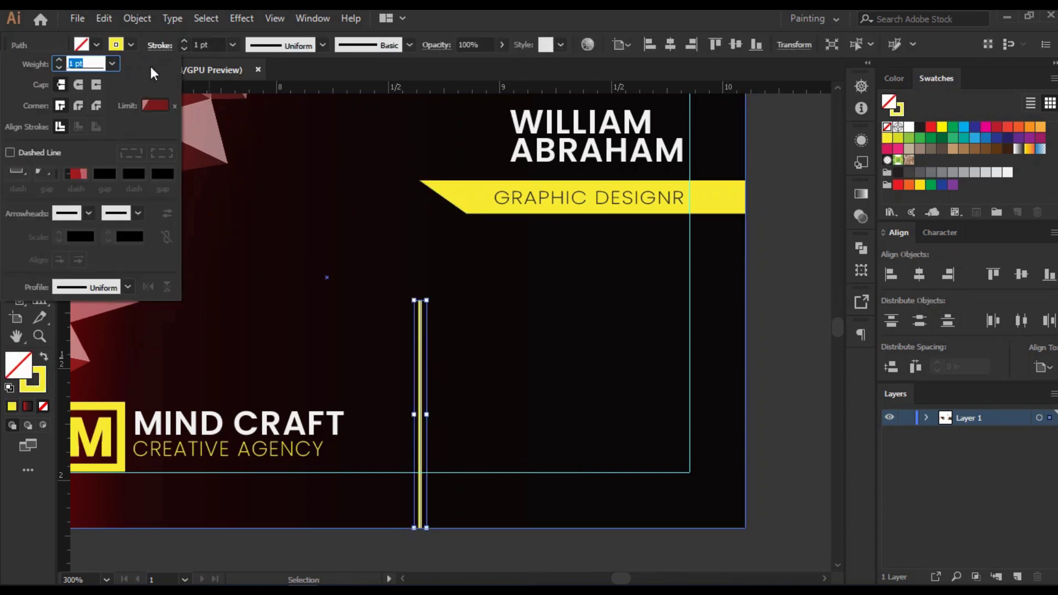
left_click(208, 127)
left_click(757, 363)
left_click(420, 465)
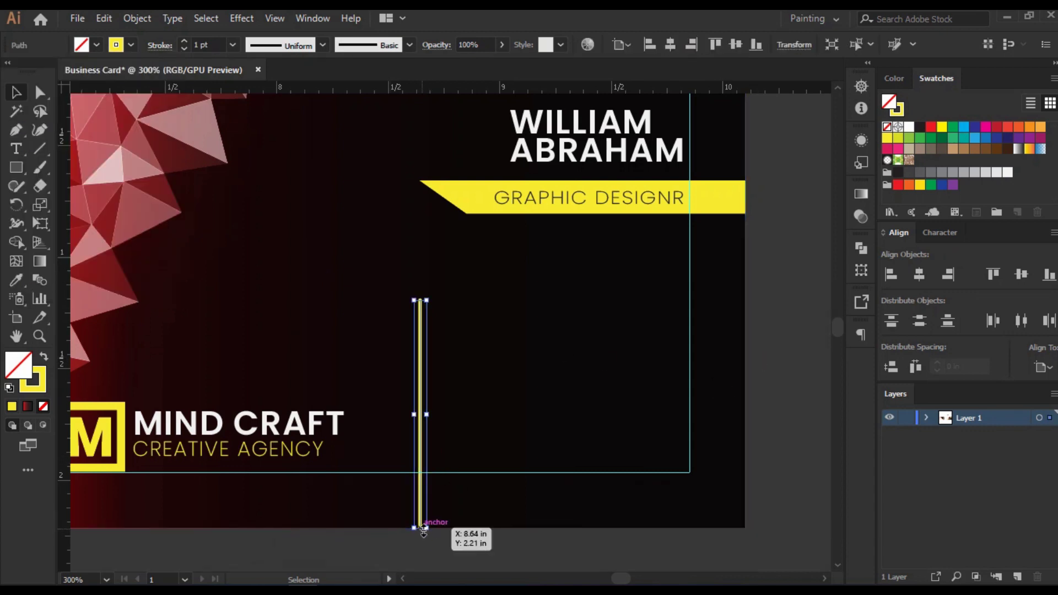
Step: Shorten the yellow vertical line and move it up so its lower end sits just above the bottom margin guide
left_click_drag(425, 299, 407, 369)
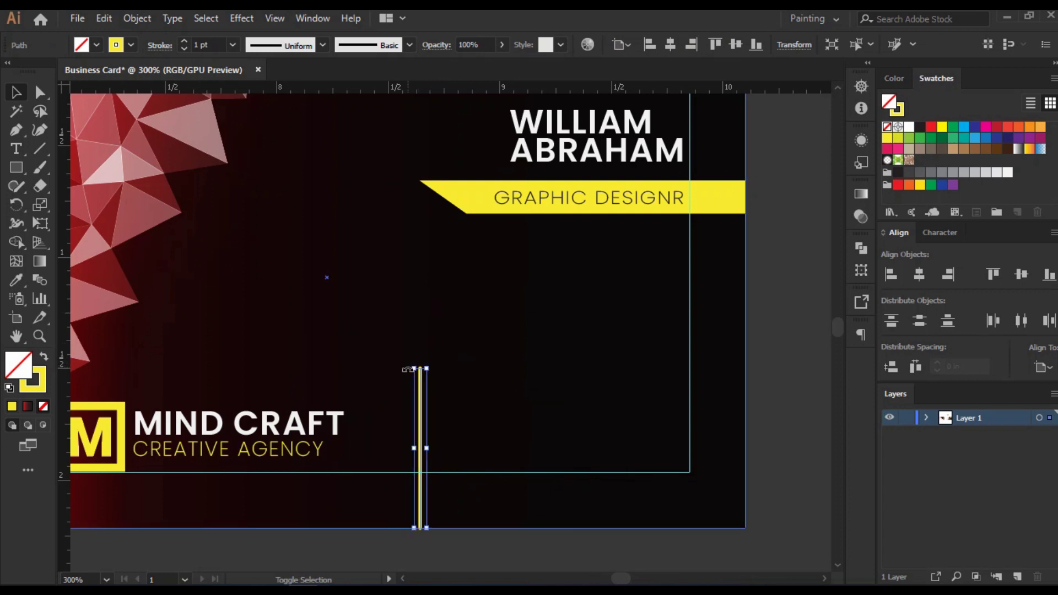
left_click_drag(415, 407, 423, 345)
left_click_drag(420, 301, 421, 314)
left_click(749, 327)
Step: Move the loose MIND CRAFT text from above the card to beside the upper end of the yellow line
scroll(750, 329, "down", 1)
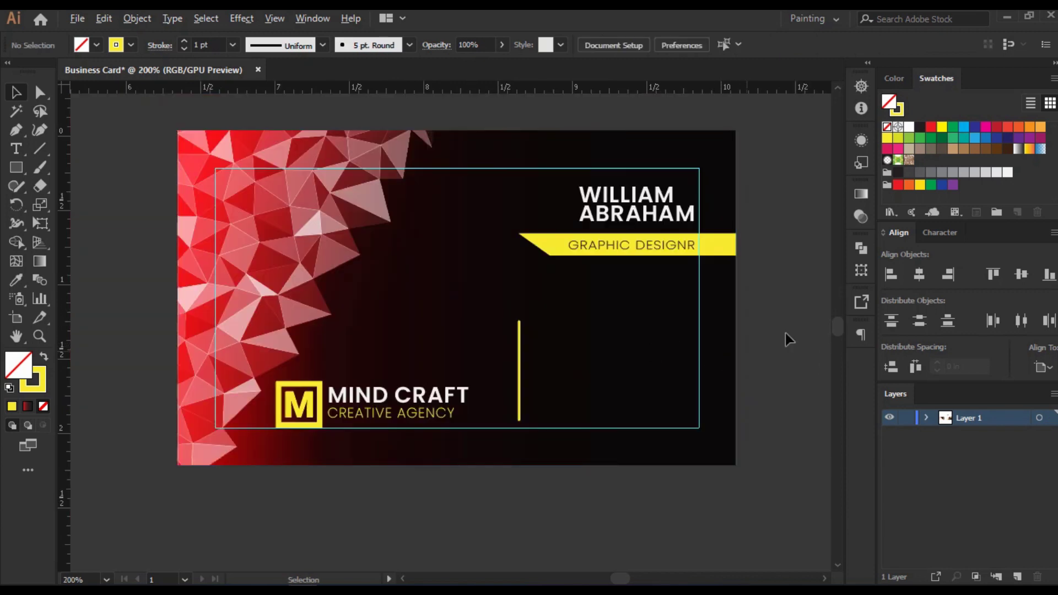
left_click_drag(788, 330, 660, 385)
scroll(664, 373, "down", 1)
left_click_drag(637, 428, 669, 448)
scroll(446, 265, "down", 1)
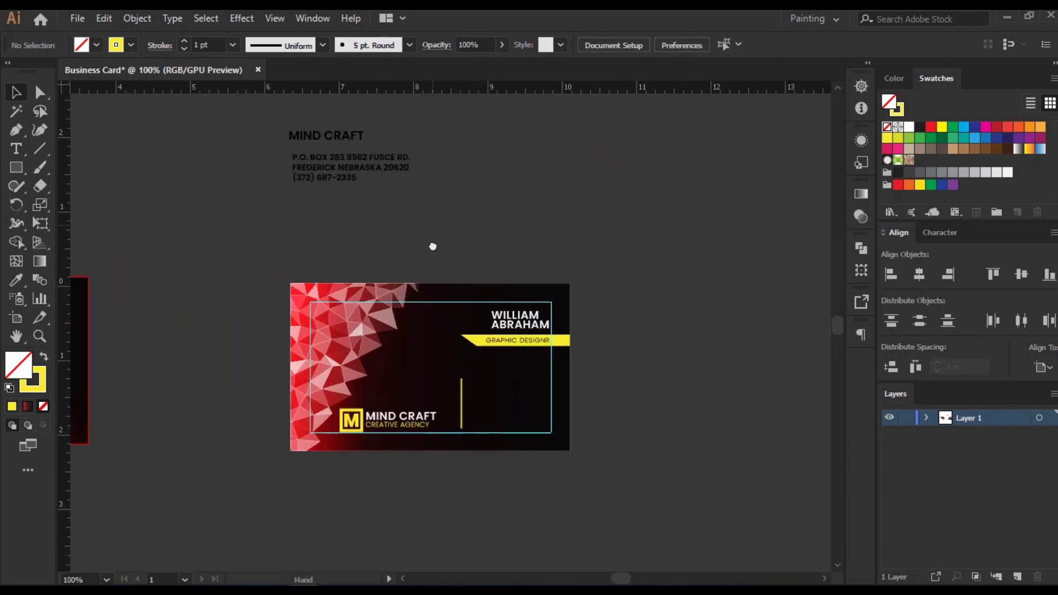
left_click_drag(432, 246, 432, 268)
left_click_drag(333, 157, 512, 407)
scroll(512, 406, "up", 3)
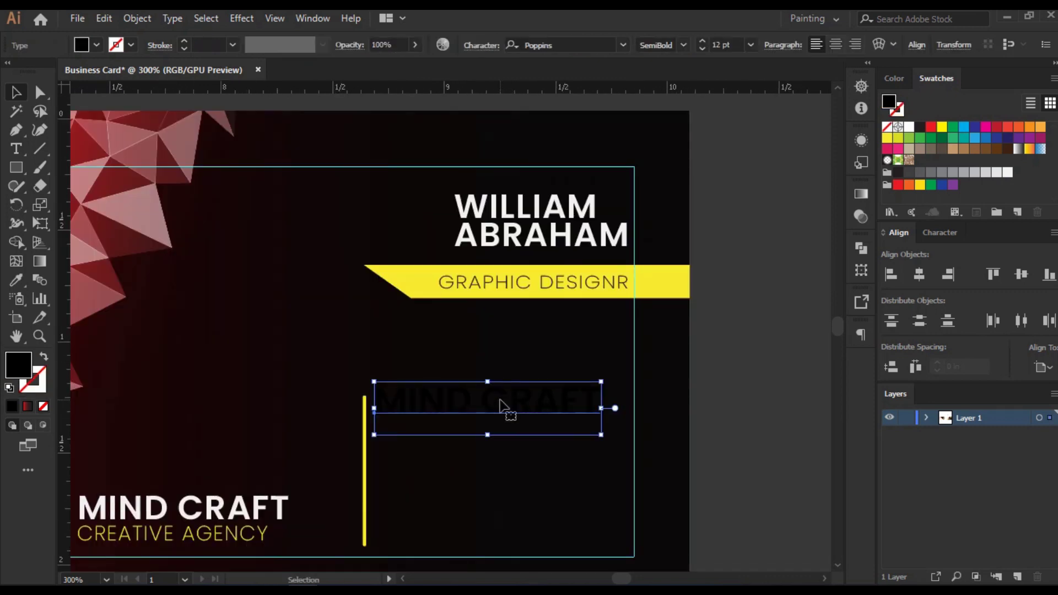
Step: Match the moved MIND CRAFT text to the logo text's style and recolor it with the bar's yellow
key("i")
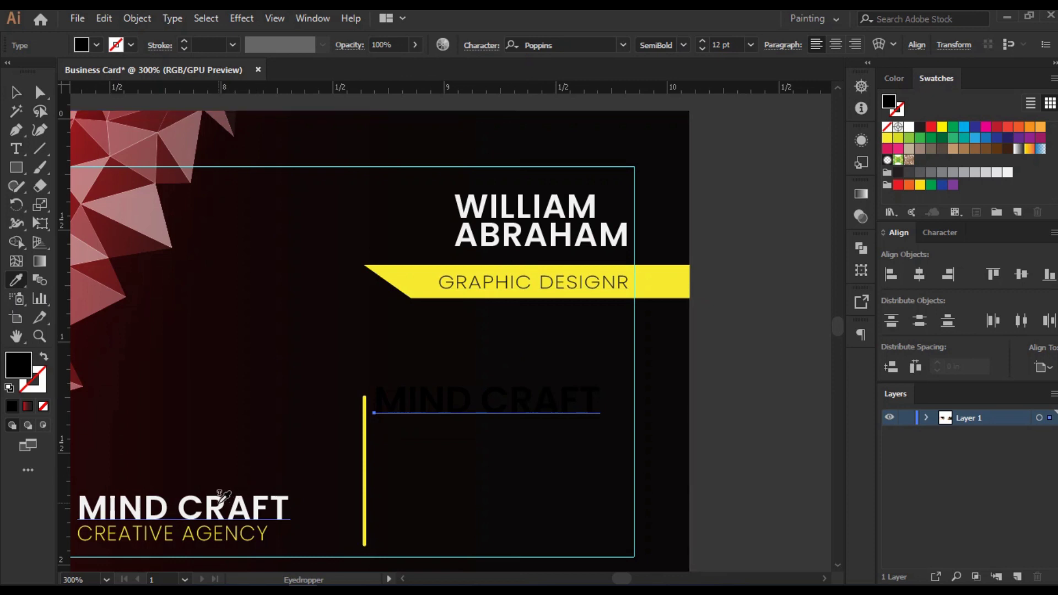
left_click(220, 496)
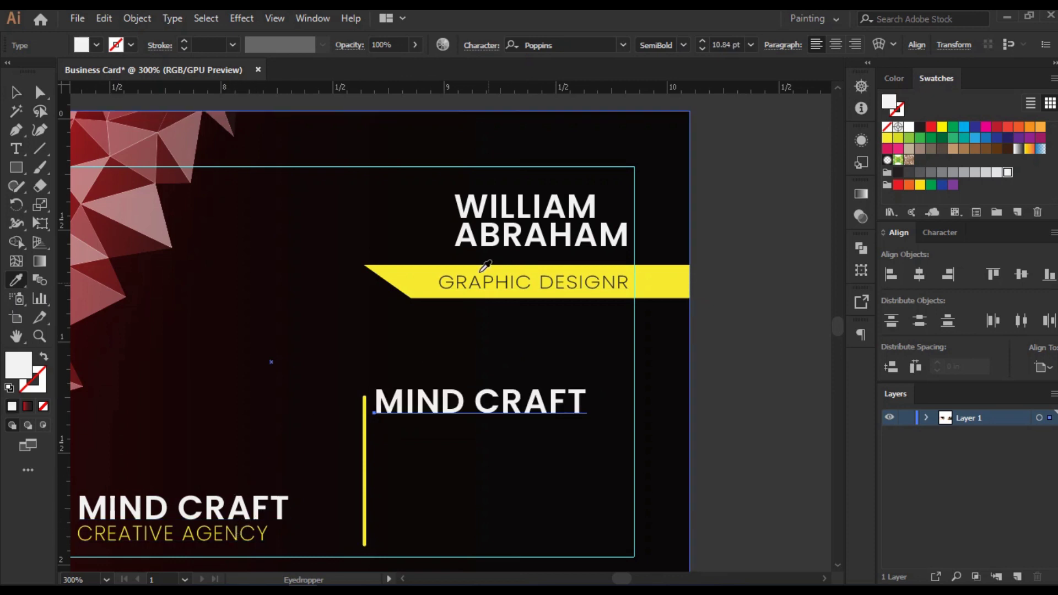
left_click(424, 276)
key("v")
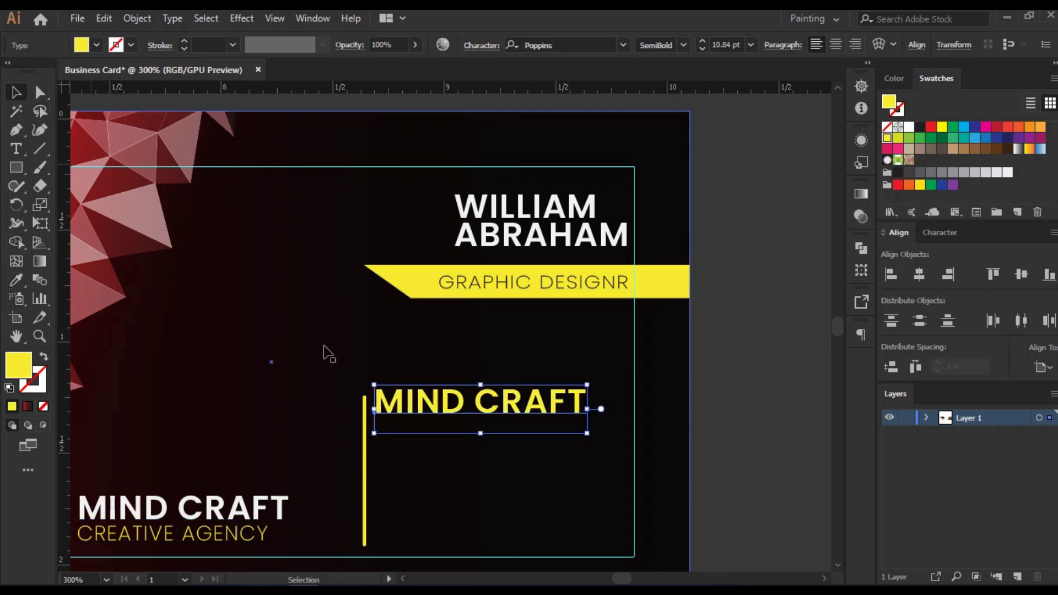
Step: Expand the stroke of the yellow vertical line into a filled shape
scroll(670, 396, "down", 2)
left_click(363, 413)
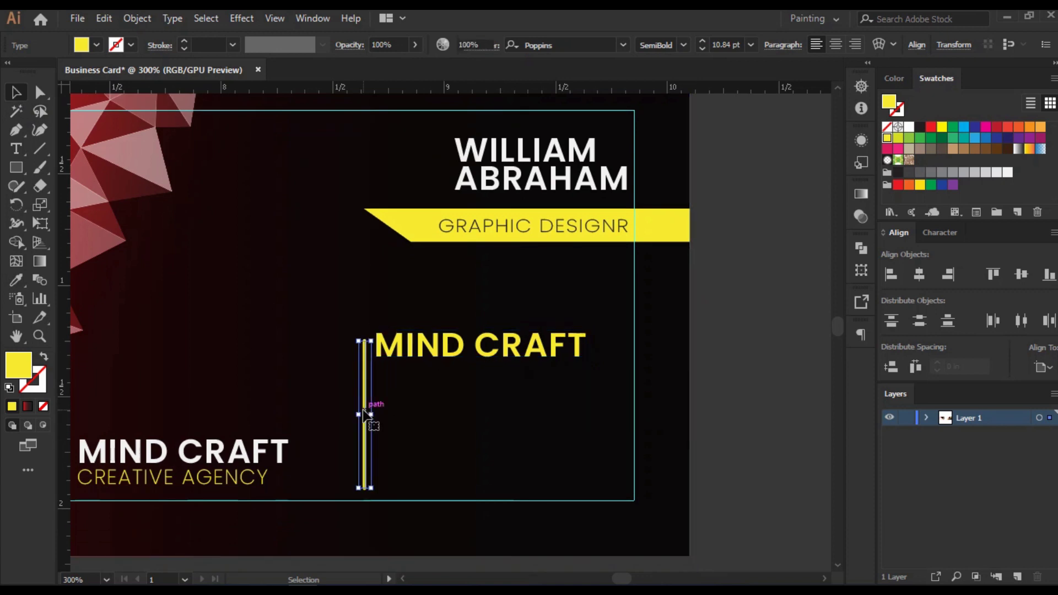
left_click(135, 18)
left_click(202, 198)
left_click(512, 390)
Step: Top-align the yellow MIND CRAFT text with the vertical line, using the line as the key object
left_click(399, 352, "shift")
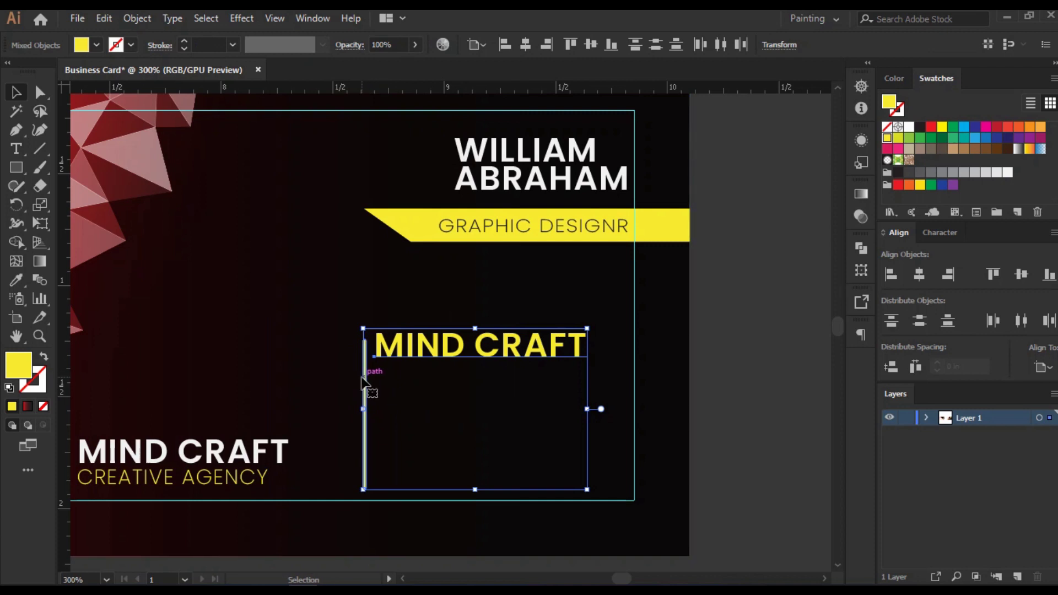
left_click(363, 381)
left_click(564, 49)
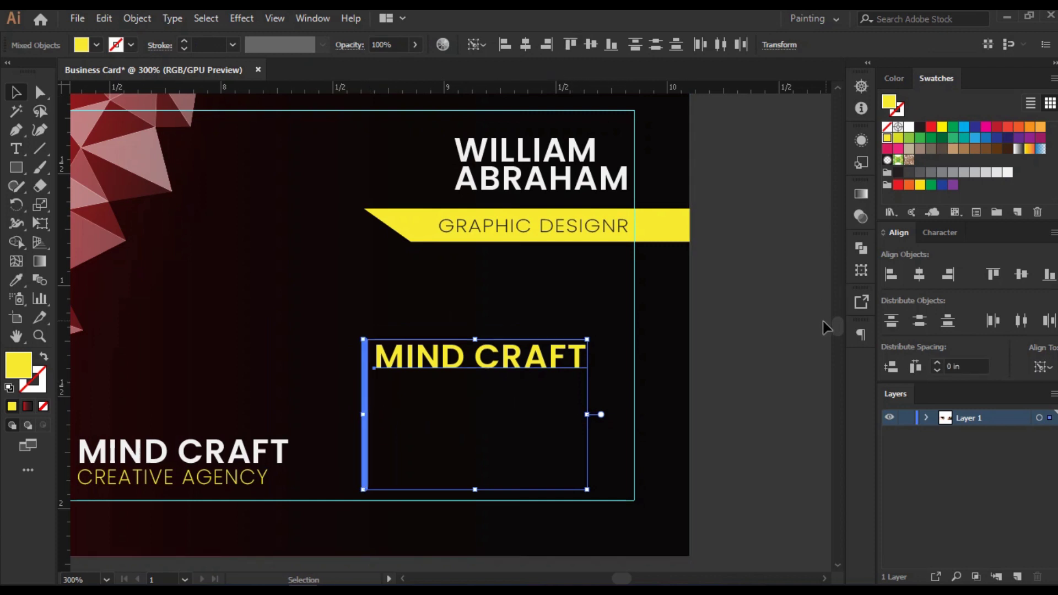
left_click(822, 321)
Step: Move the address and phone text block from above the card to directly beneath the yellow MIND CRAFT heading
scroll(719, 378, "down", 3)
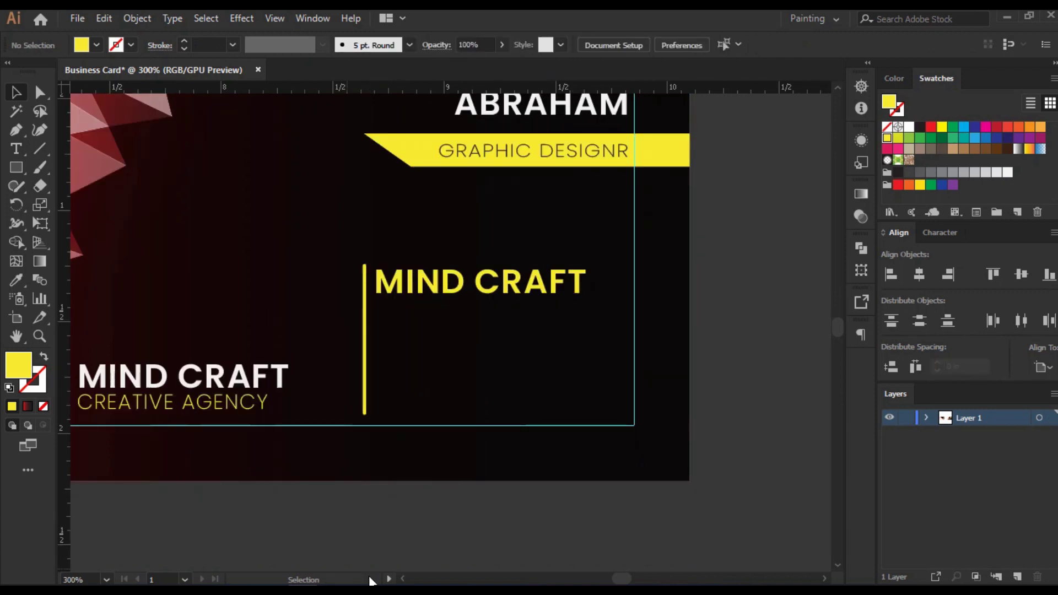
scroll(654, 442, "down", 1)
scroll(690, 434, "up", 5)
scroll(692, 434, "right", 2)
scroll(693, 433, "down", 1)
scroll(309, 206, "down", 1)
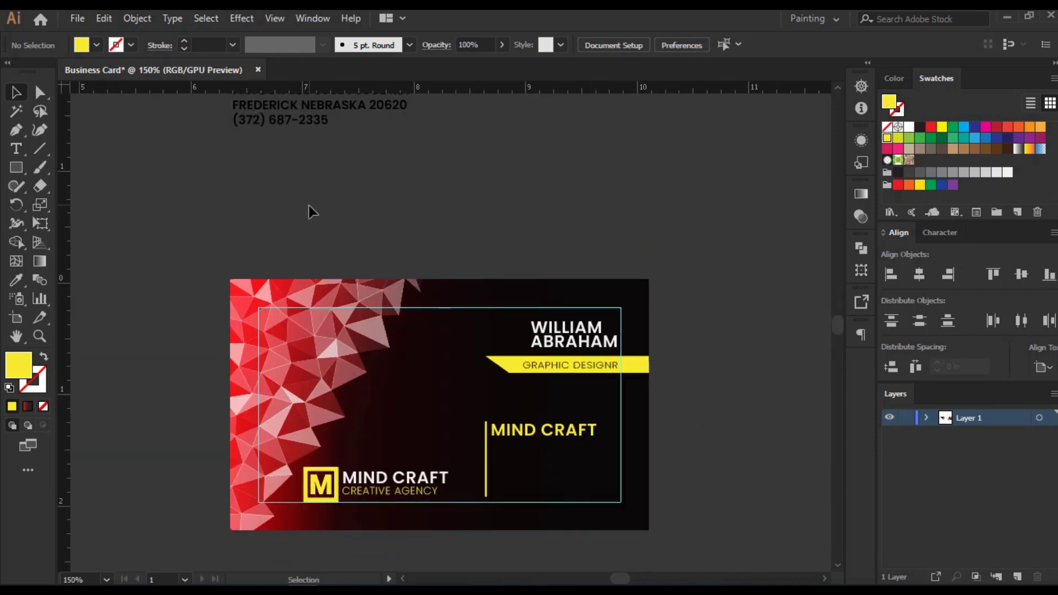
scroll(308, 212, "up", 2)
left_click(311, 198)
scroll(314, 246, "down", 1)
left_click_drag(322, 170, 578, 528)
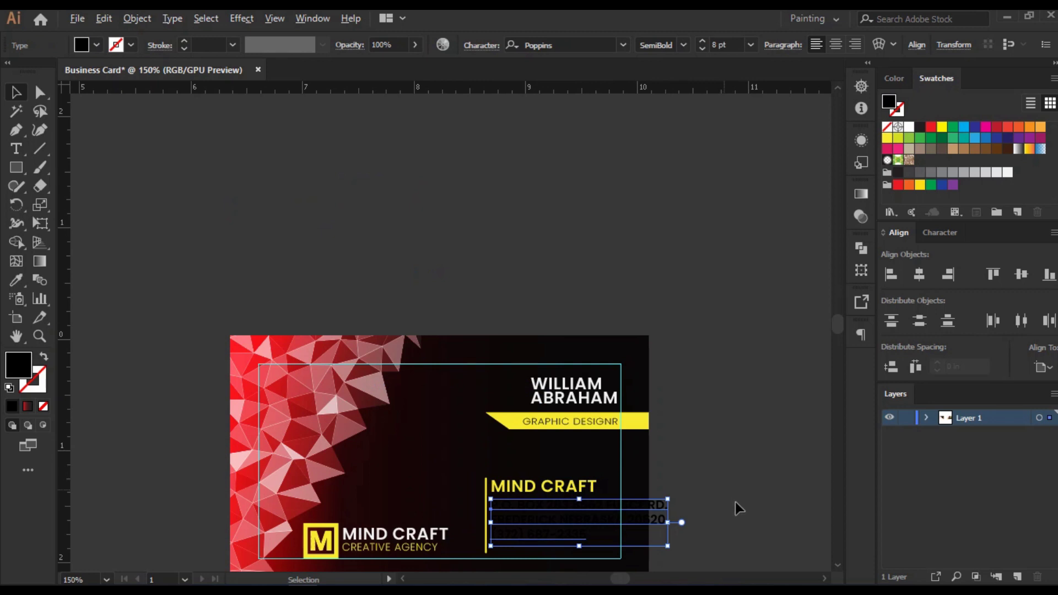
Step: Recolor the address and phone text block with the near-white swatch
scroll(719, 510, "up", 3)
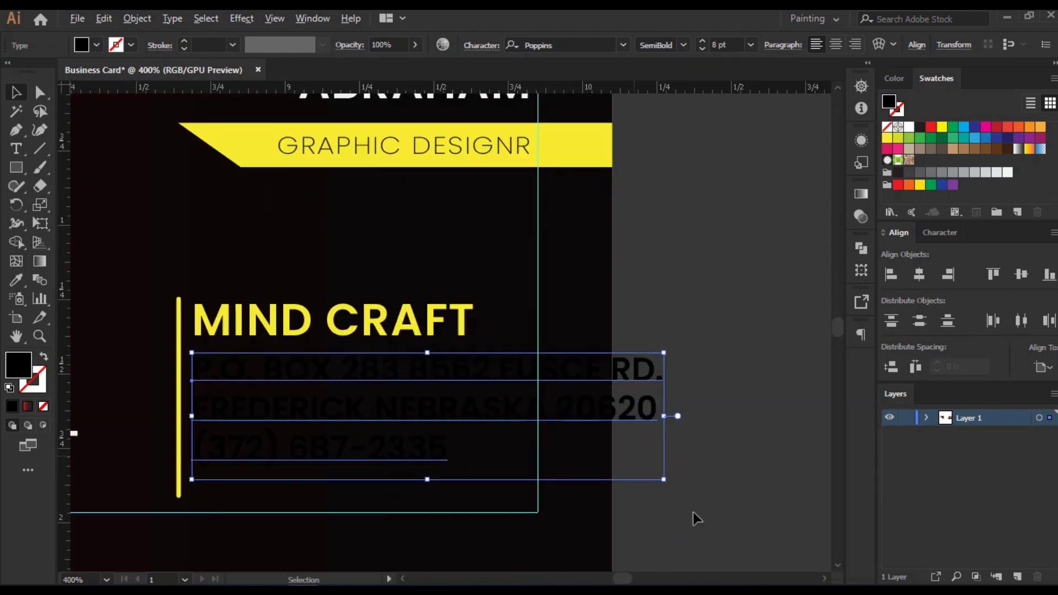
scroll(714, 484, "down", 2)
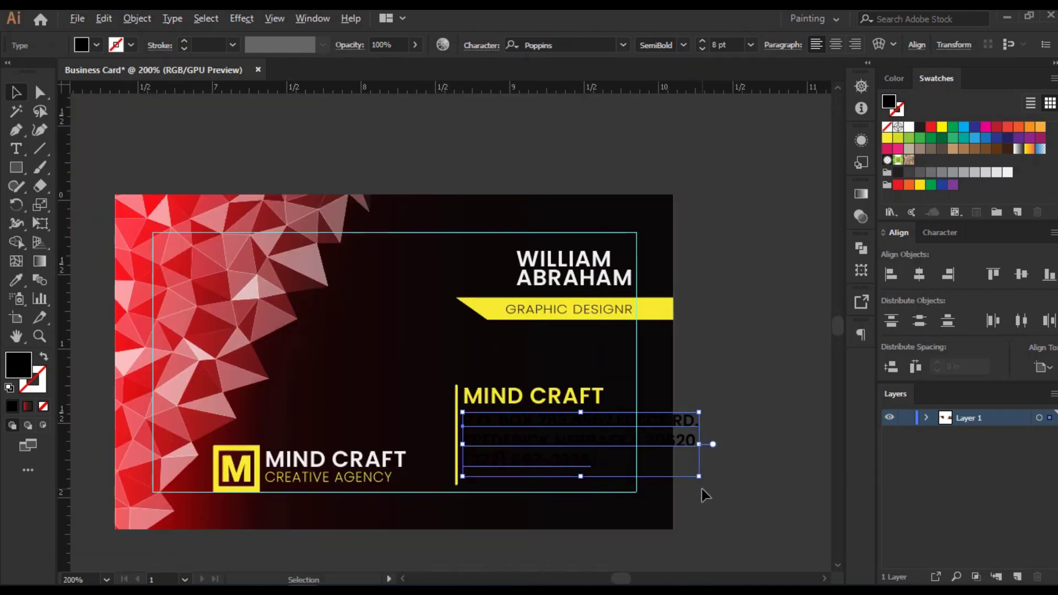
left_click(1007, 172)
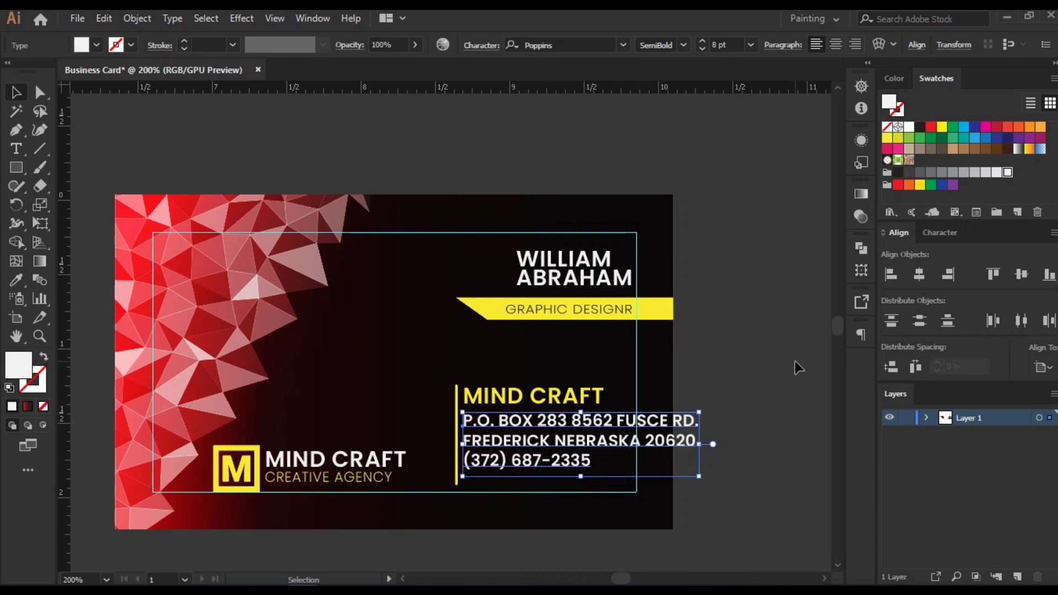
Step: Set the address and phone text block to the Light weight at 6 pt
left_click(685, 45)
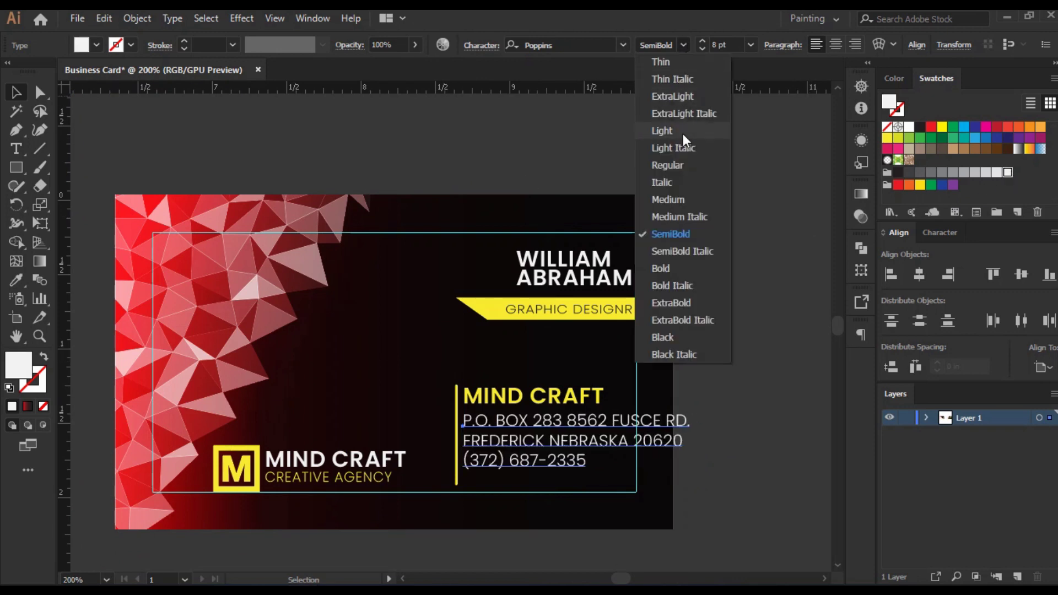
left_click(683, 133)
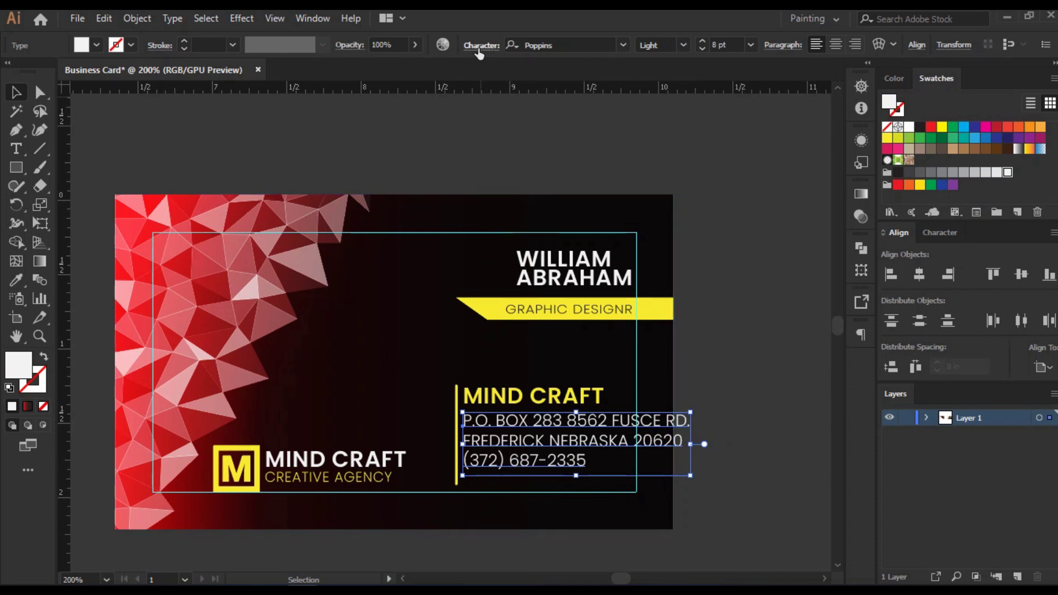
scroll(721, 46, "down", 2)
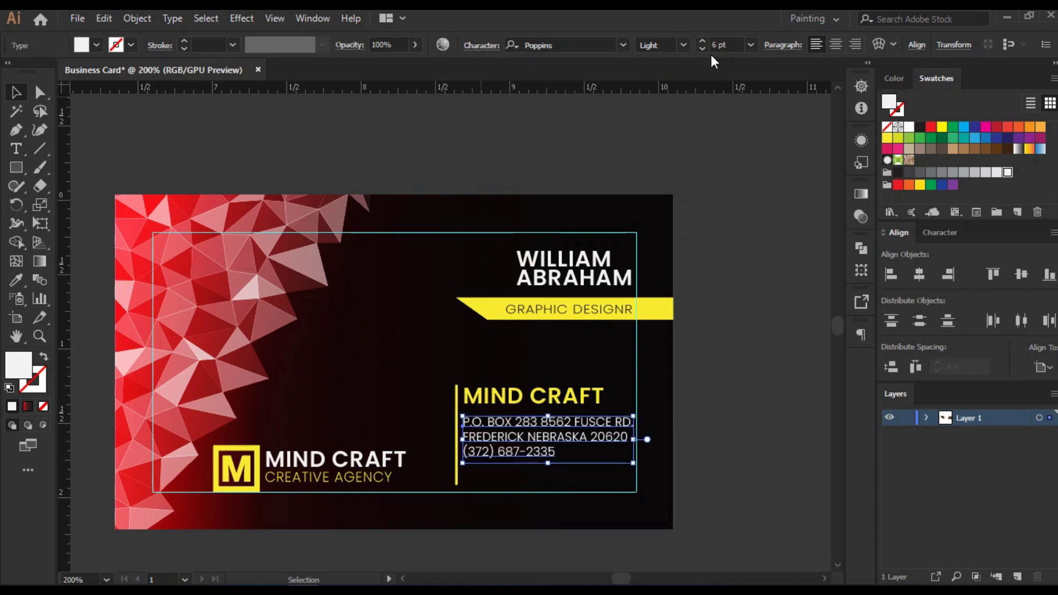
Step: Set the address and phone text's leading to 7 pt and its tracking to 5
left_click(481, 46)
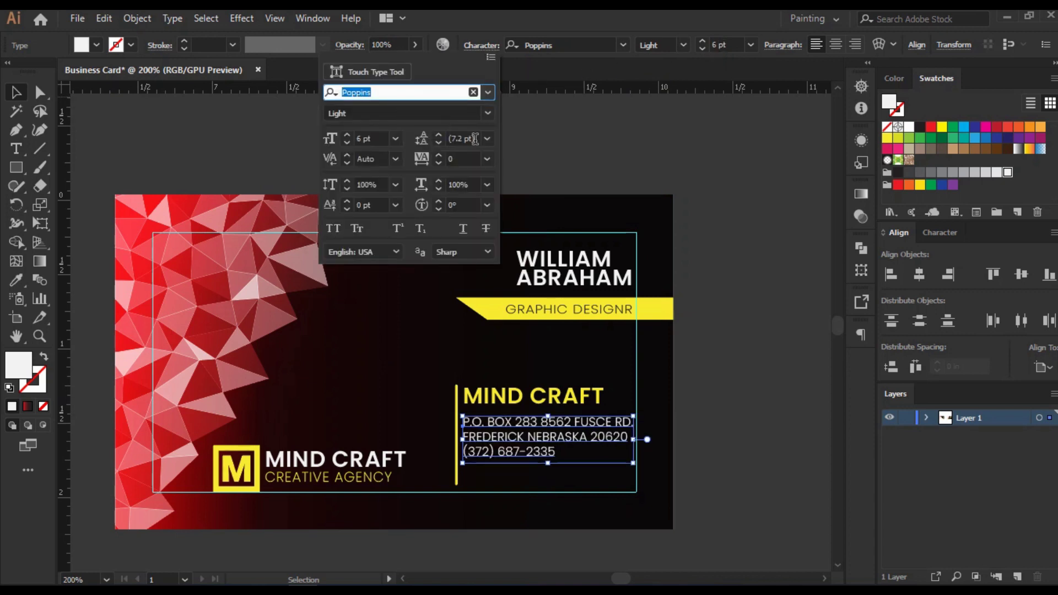
scroll(467, 139, "up", 1)
scroll(467, 139, "down", 1)
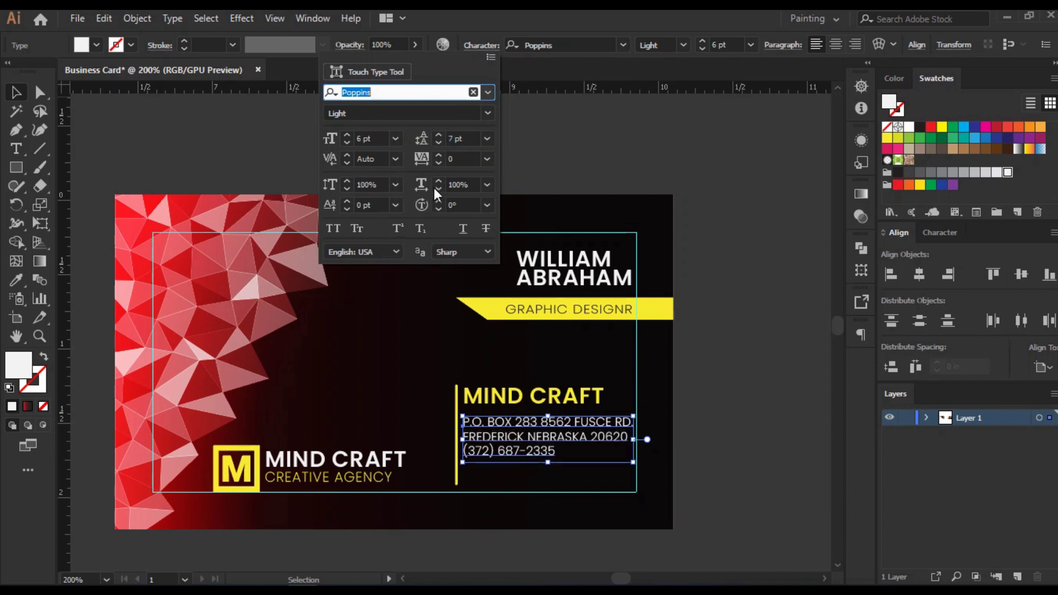
left_click(485, 160)
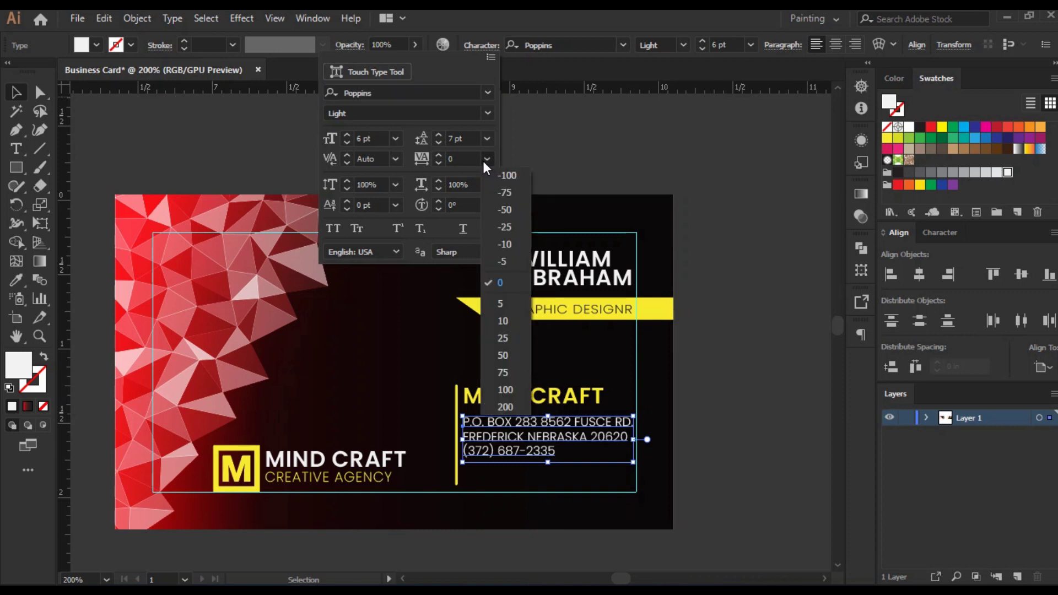
left_click(504, 304)
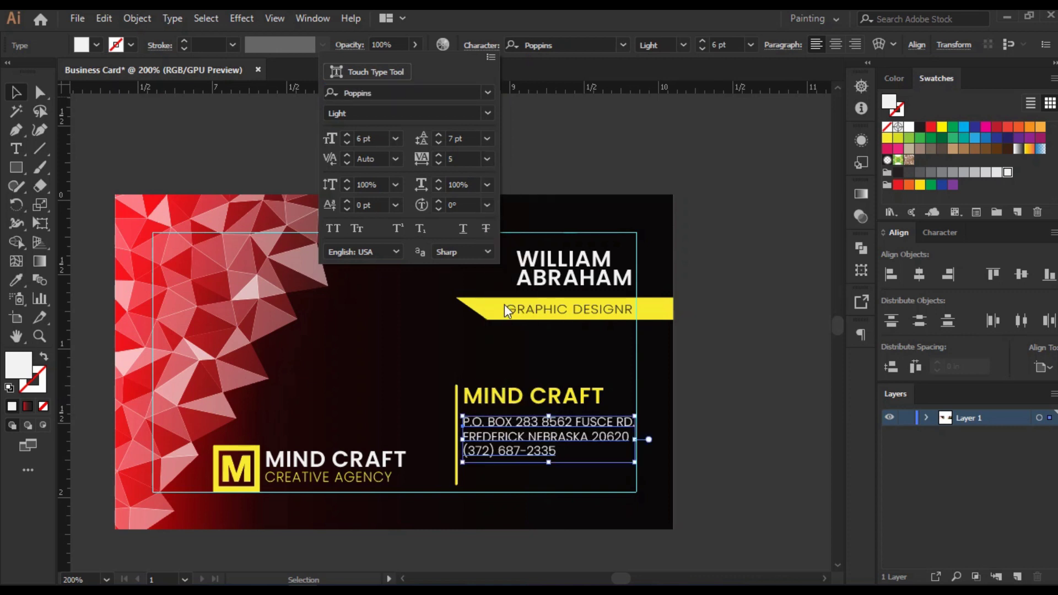
left_click(746, 319)
left_click(702, 415)
scroll(711, 424, "up", 1)
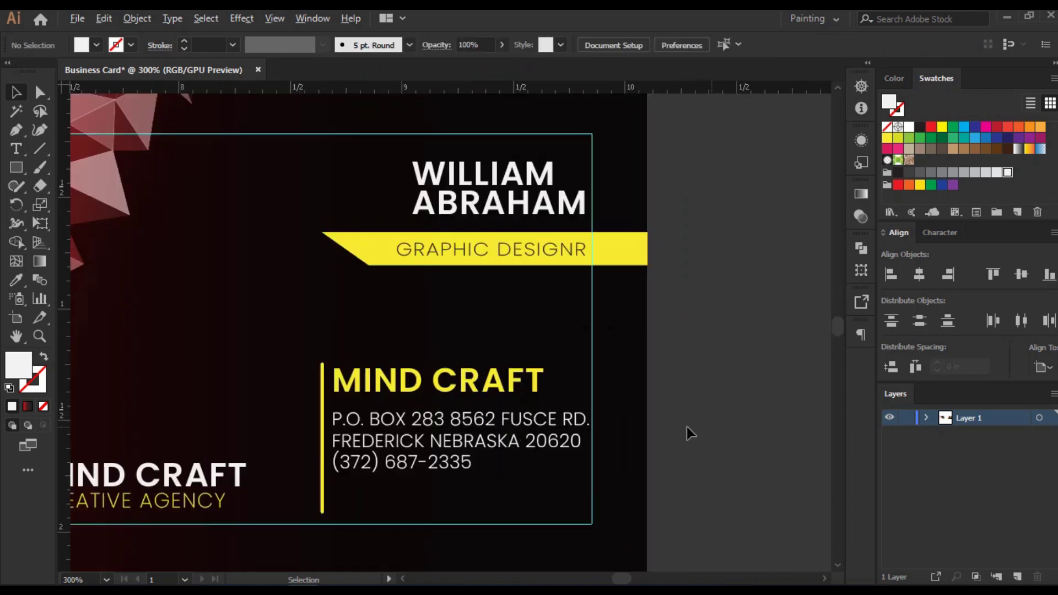
Step: Left-align the address and phone block with the yellow MIND CRAFT heading, using the heading as the key object
left_click(449, 444)
left_click(390, 388)
left_click(381, 423, "shift")
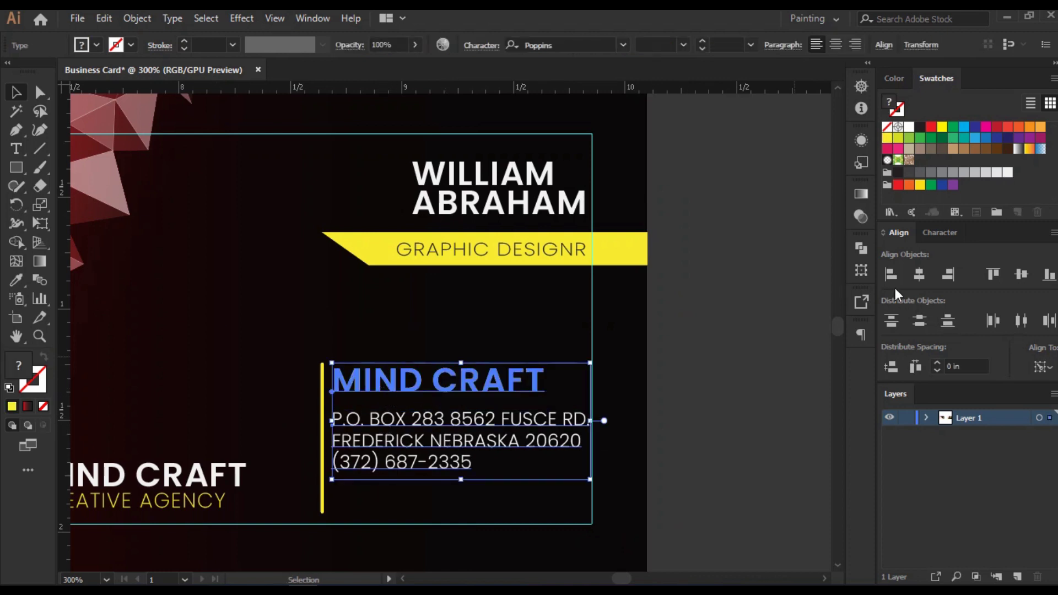
left_click(762, 340)
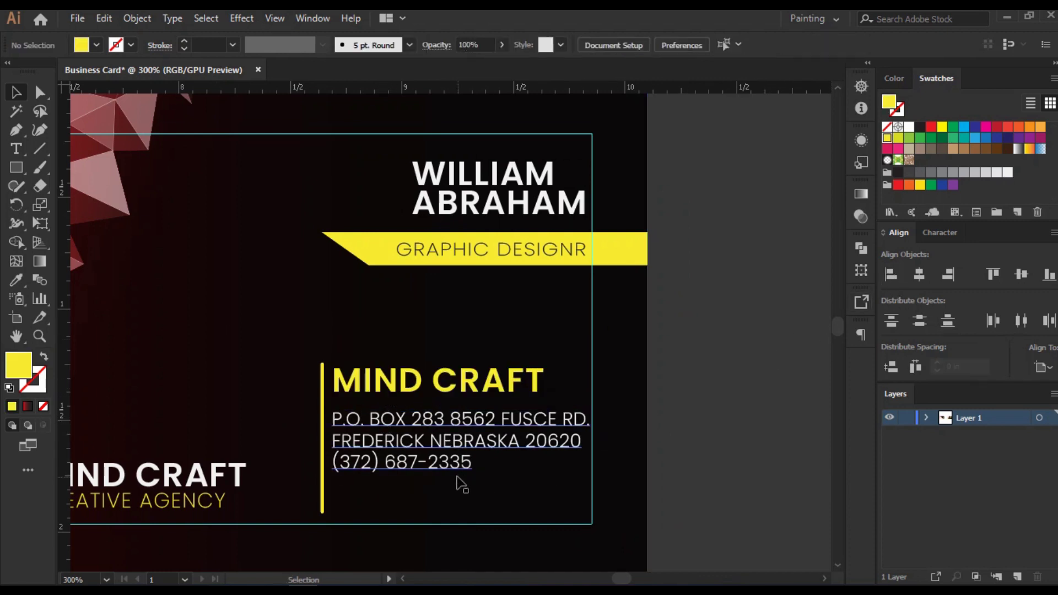
Step: Shorten the yellow vertical divider line slightly by raising its lower end
scroll(455, 479, "down", 1)
left_click(323, 459)
left_click_drag(323, 476, 322, 464)
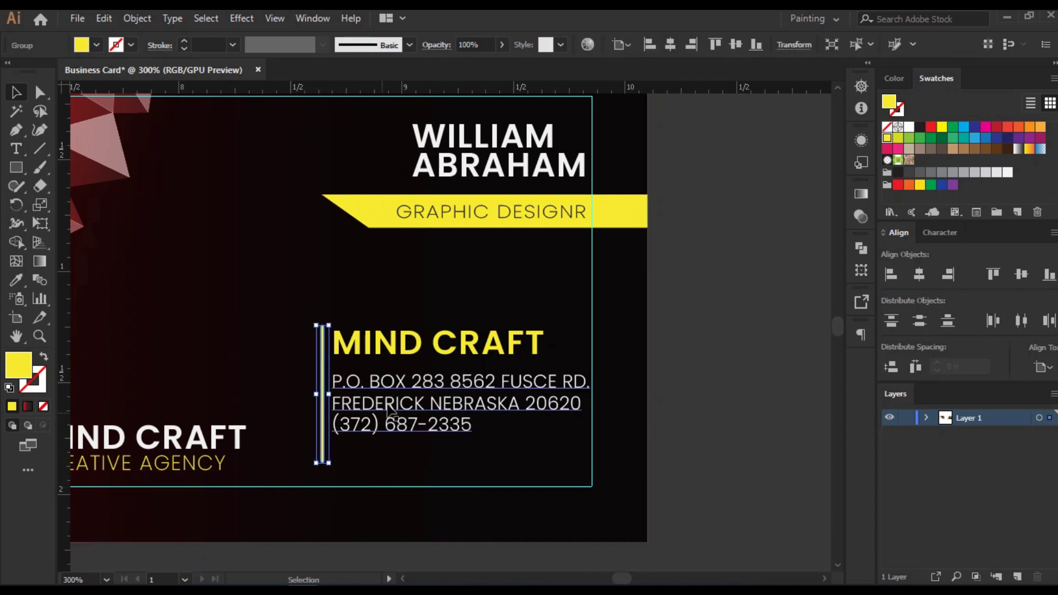
left_click(413, 350)
left_click(400, 384)
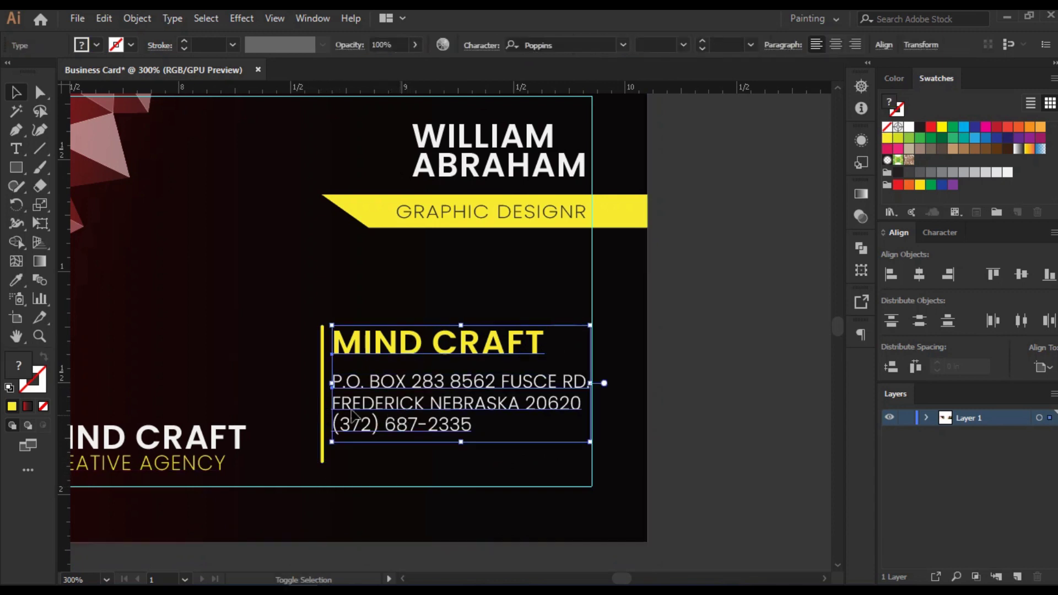
left_click(322, 394)
left_click(362, 352, "shift")
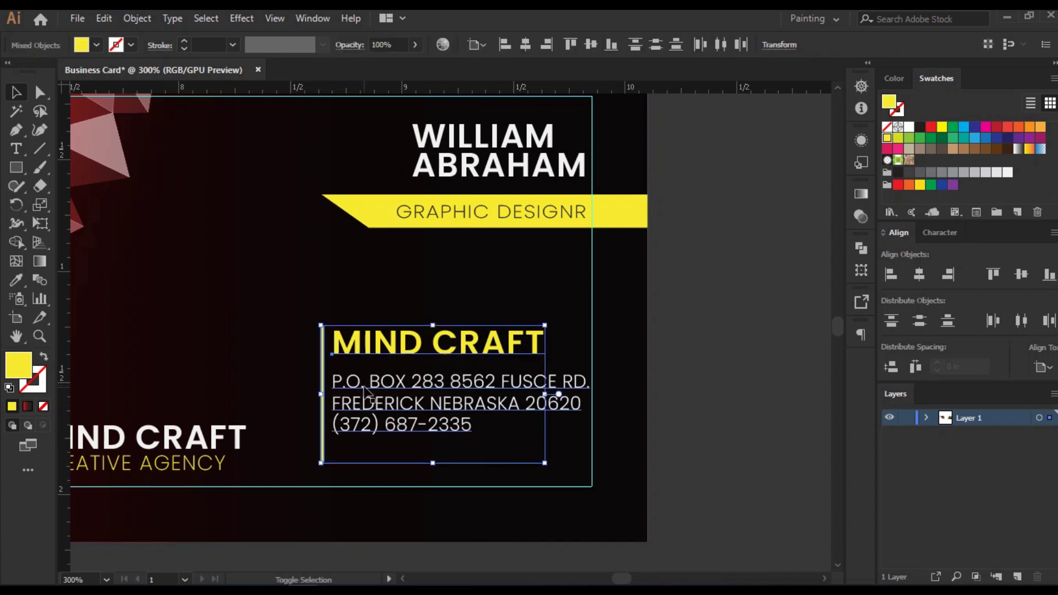
left_click(353, 385, "shift")
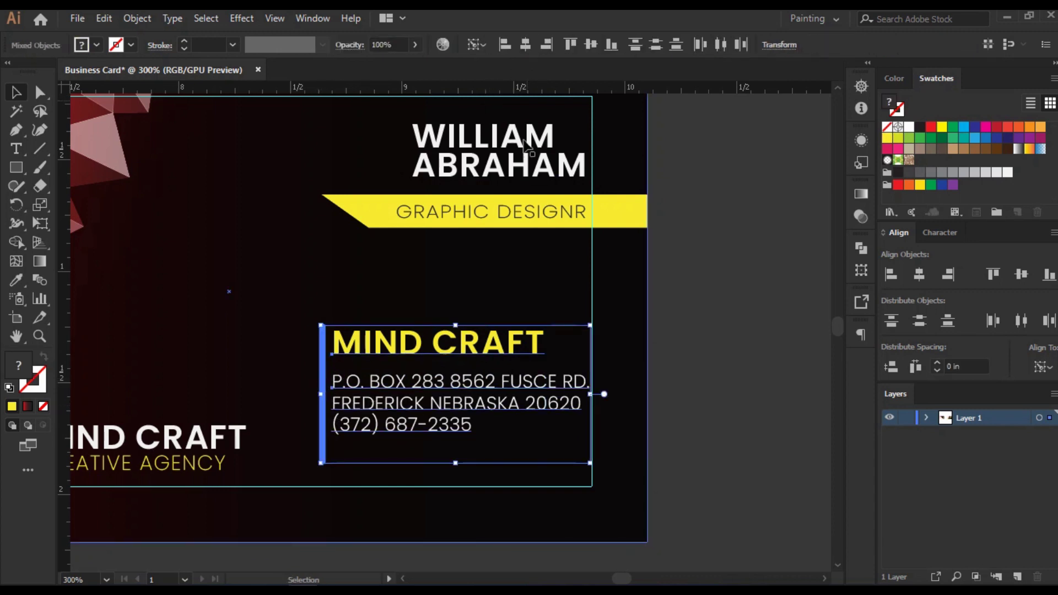
left_click(675, 412)
Step: Group the MIND CRAFT heading with the address block and center the group vertically on the yellow line as the key object
left_click(527, 387)
left_click(510, 350, "shift")
key("ctrl+g")
left_click(322, 380, "shift")
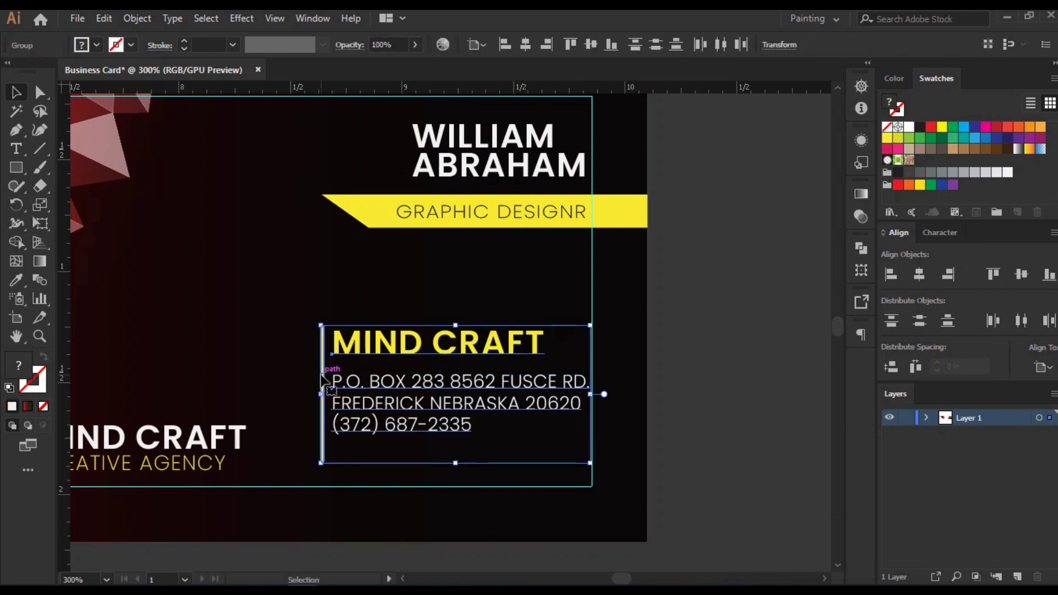
left_click(597, 47)
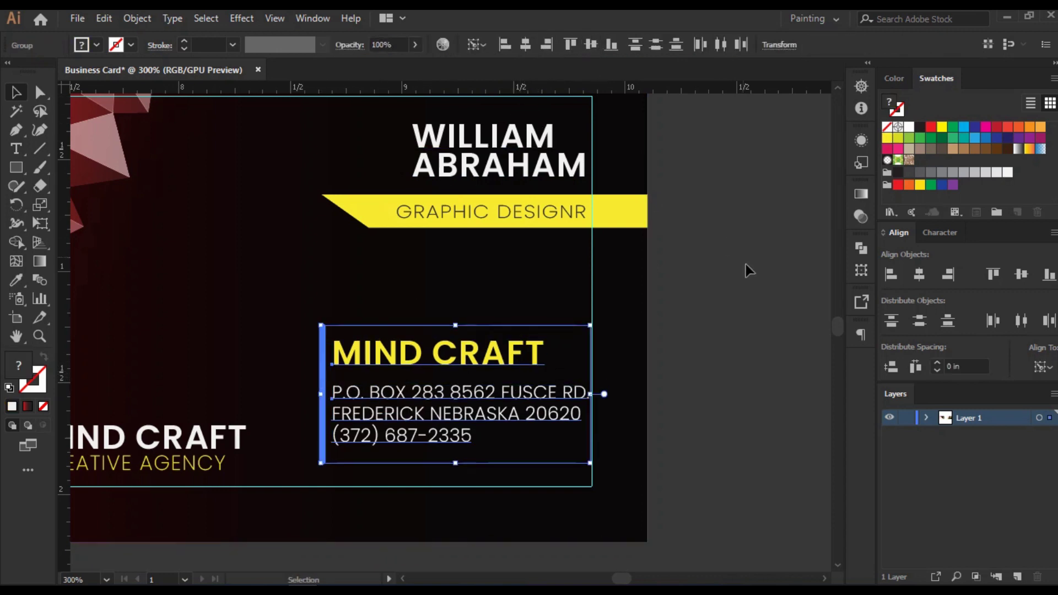
left_click(695, 380)
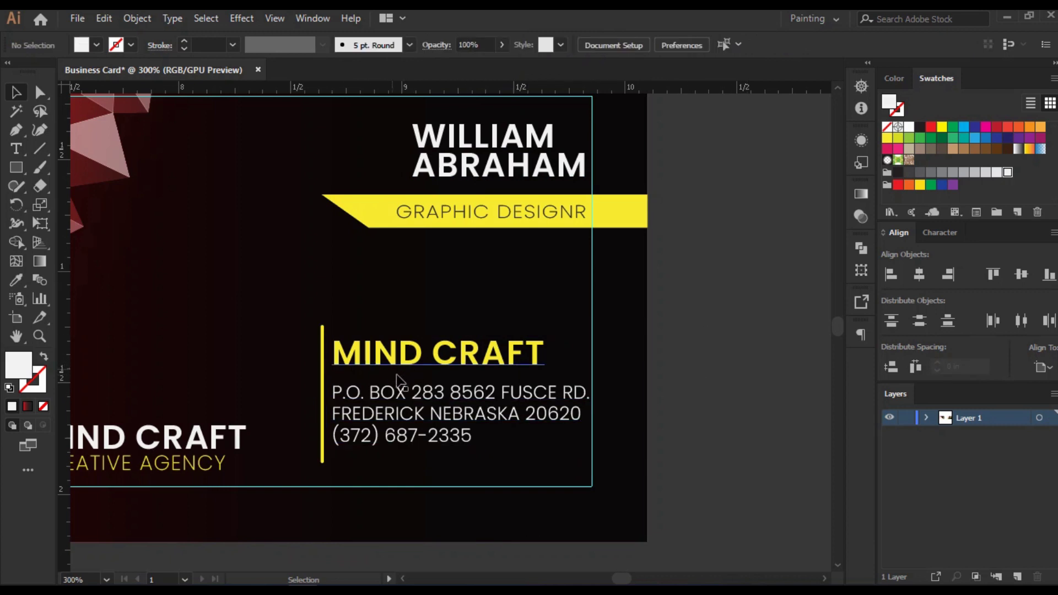
Step: Right-align the grouped contact text with the cardholder's surname, using the surname text as the key object
left_click(529, 166)
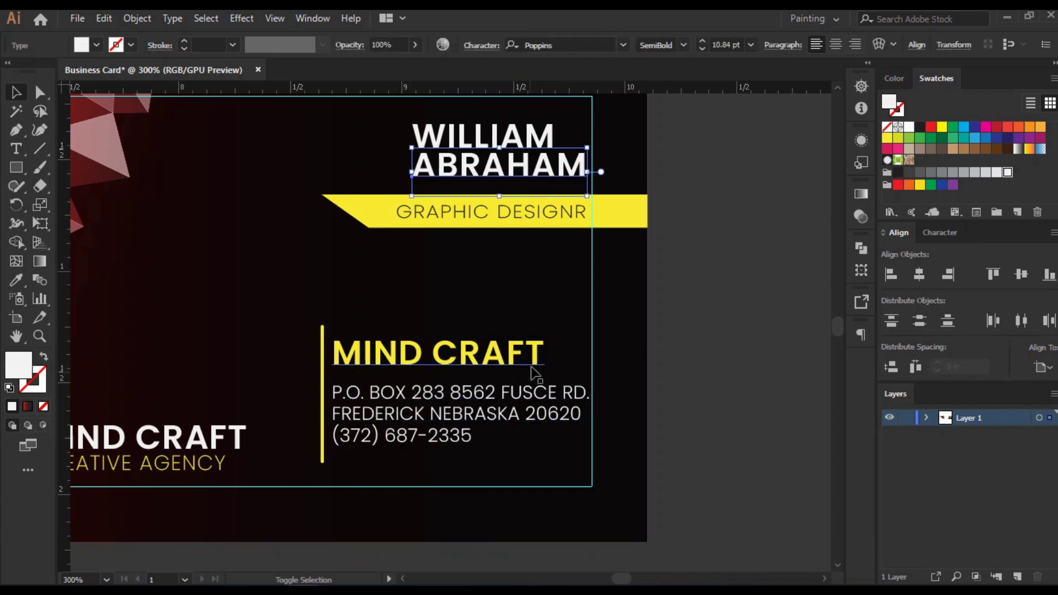
left_click(533, 397, "shift")
left_click(545, 165)
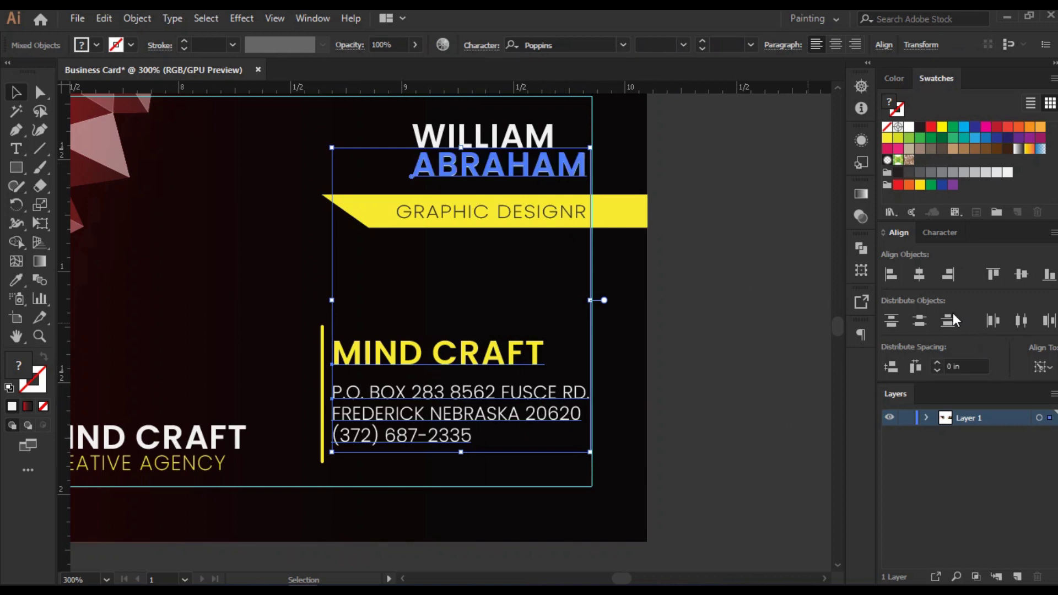
left_click(948, 275)
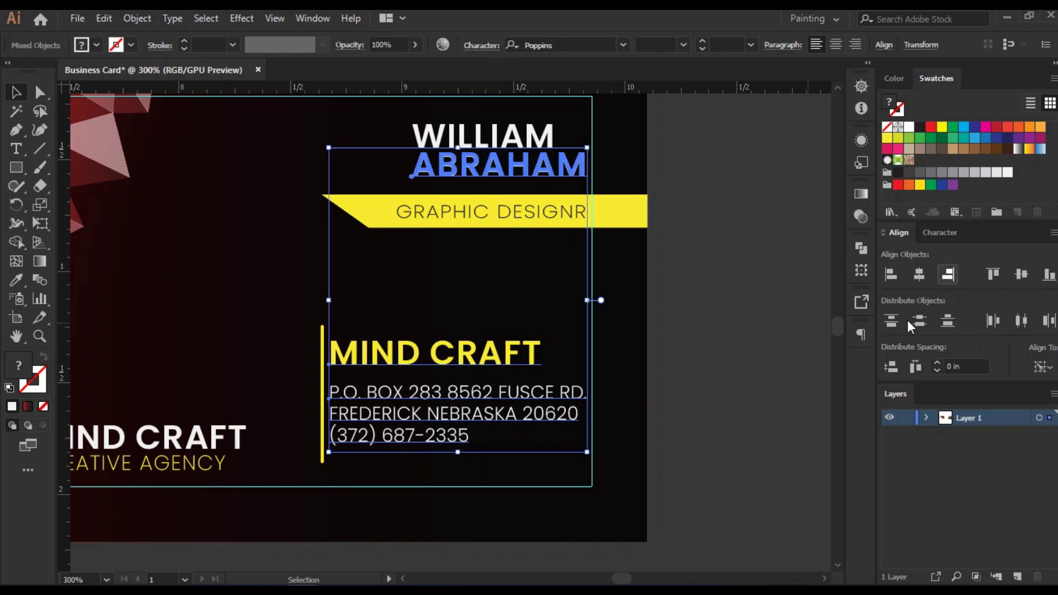
left_click(763, 411)
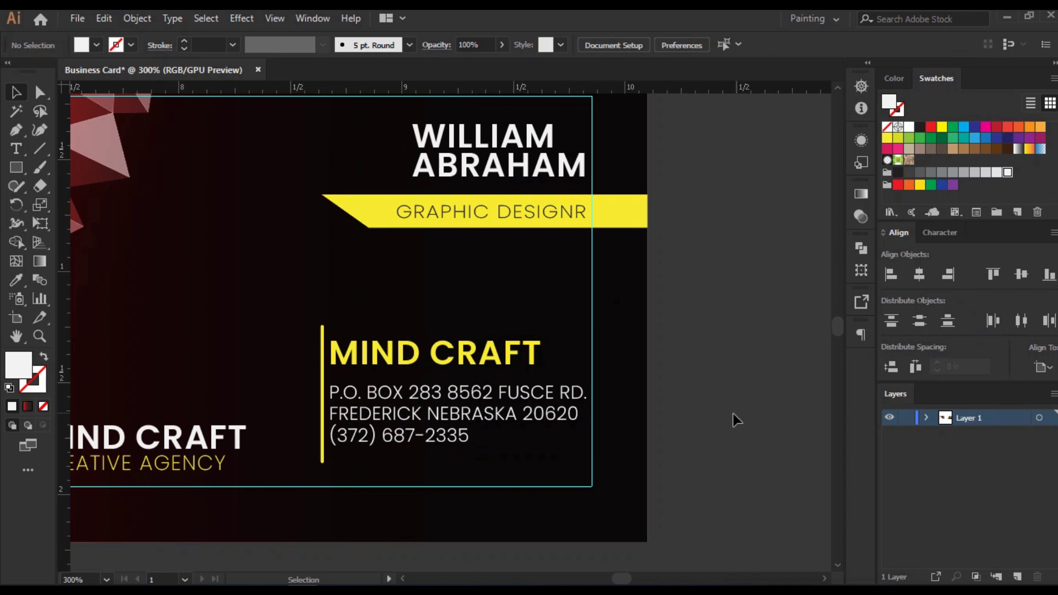
Step: Narrow the grouped contact text slightly from its left edge to widen the gap beside the yellow line
left_click(391, 364)
left_click_drag(329, 394, 333, 394)
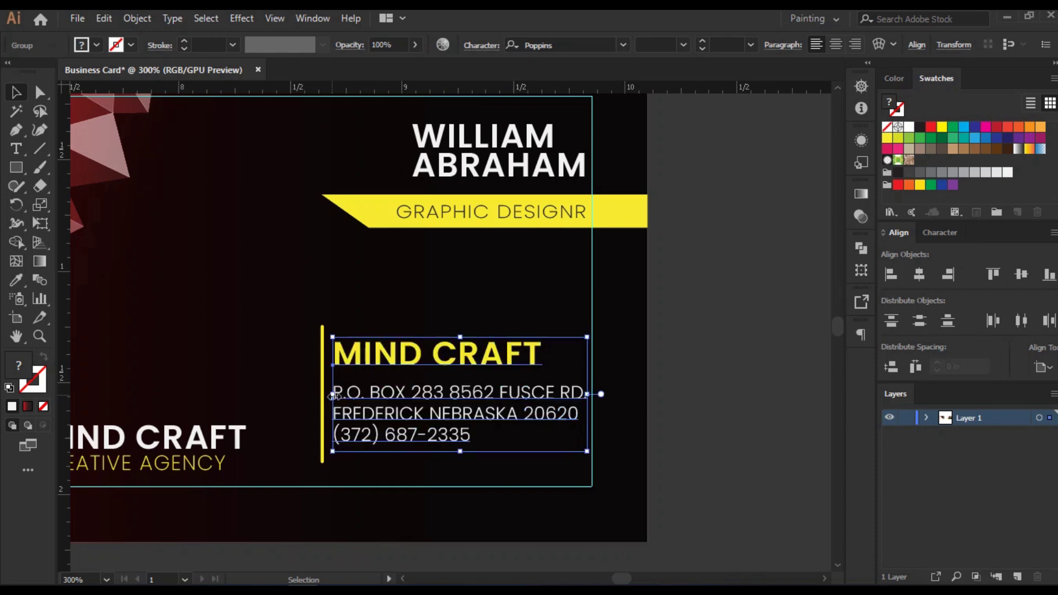
left_click(706, 421)
scroll(637, 441, "up", 1)
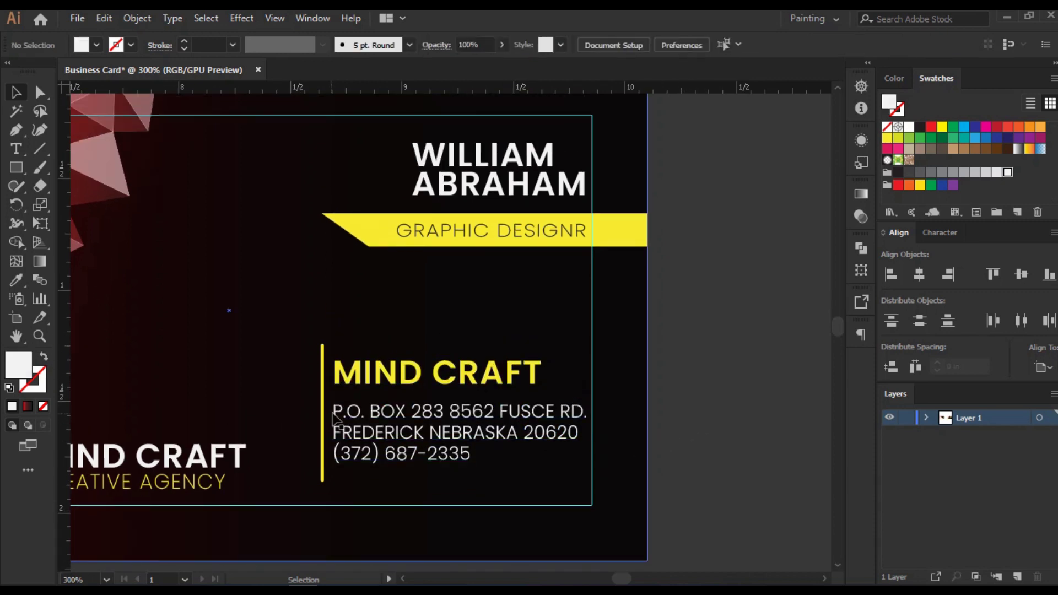
left_click(323, 414)
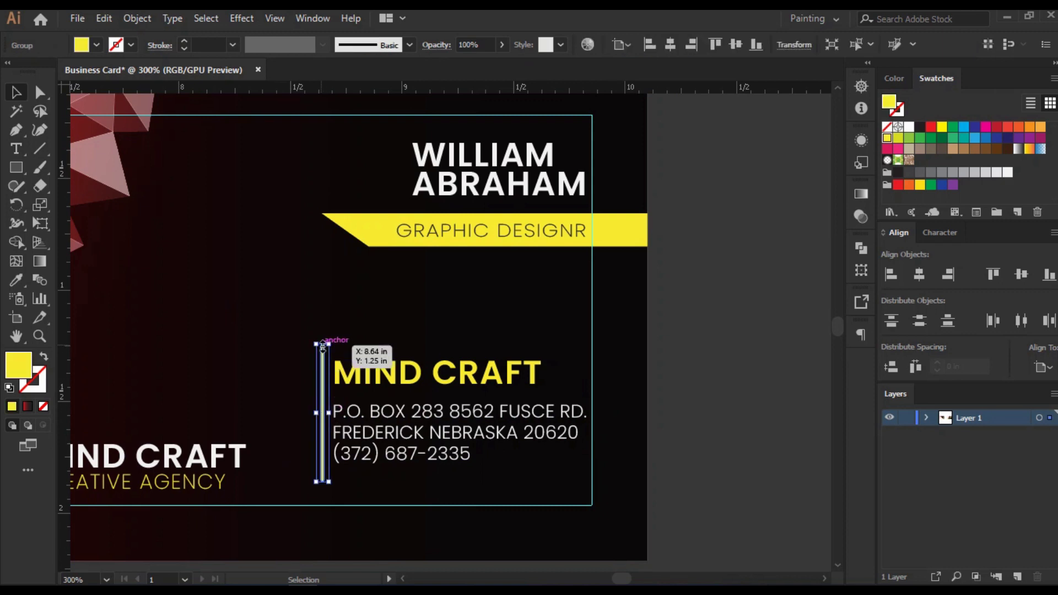
left_click(710, 420)
scroll(669, 414, "down", 2)
left_click_drag(555, 491, 571, 483)
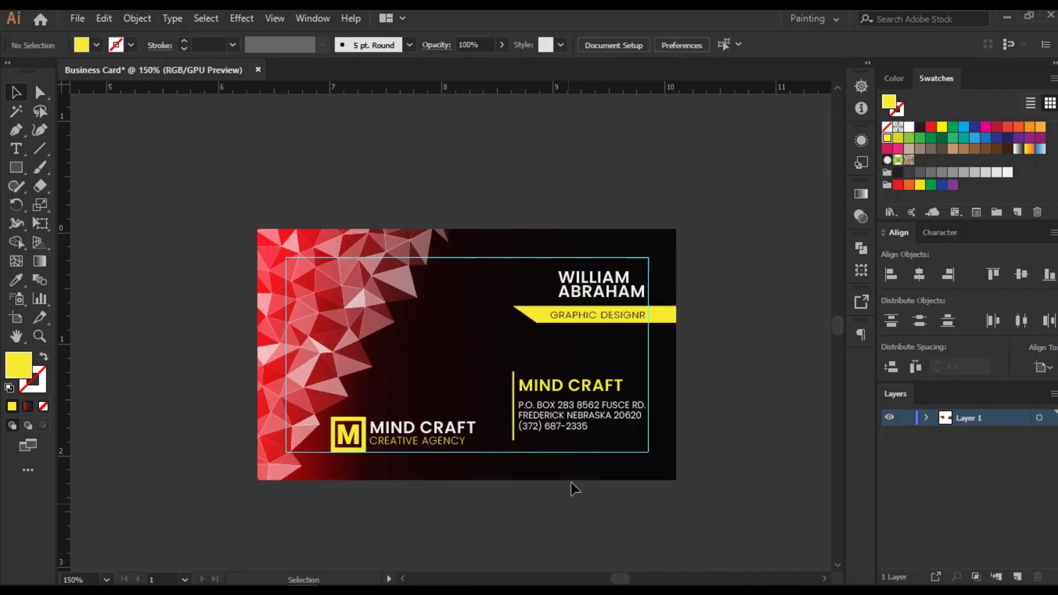
scroll(536, 418, "up", 2)
left_click(492, 364)
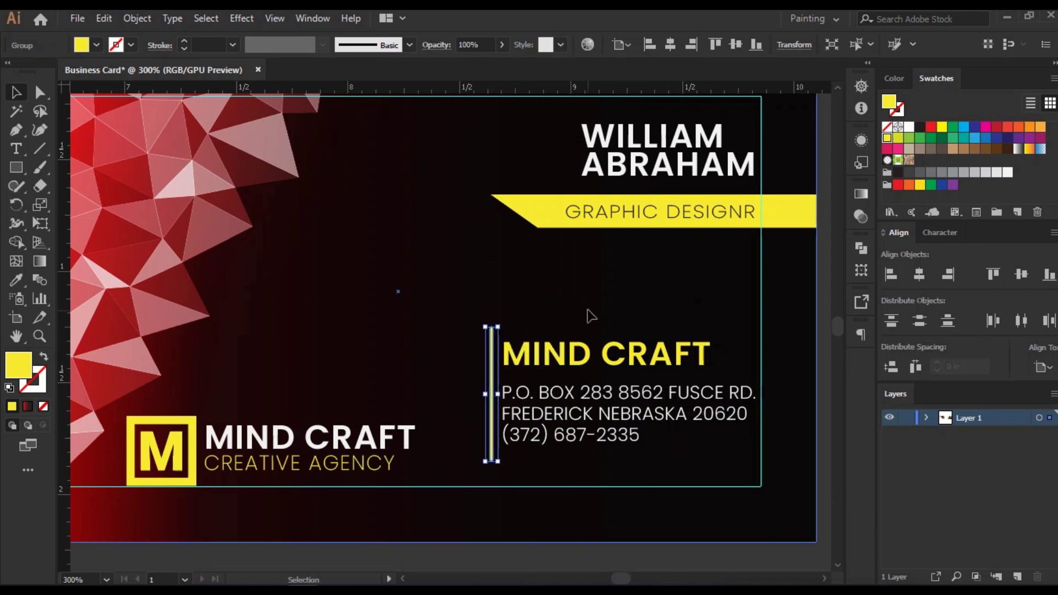
left_click(591, 329)
scroll(594, 345, "down", 1)
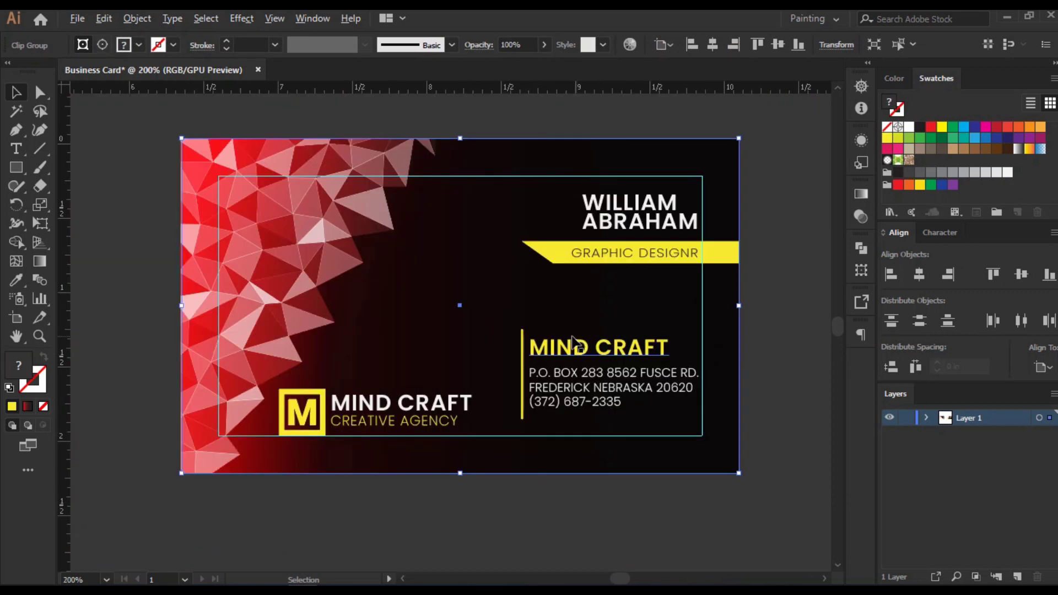
Step: Make the yellow vertical divider line slightly thinner by reducing its shape's width
left_click(522, 371)
scroll(522, 371, "up", 6)
left_click_drag(177, 413, 159, 413)
scroll(229, 422, "down", 6)
scroll(238, 423, "down", 3)
left_click(767, 428)
scroll(665, 424, "down", 1)
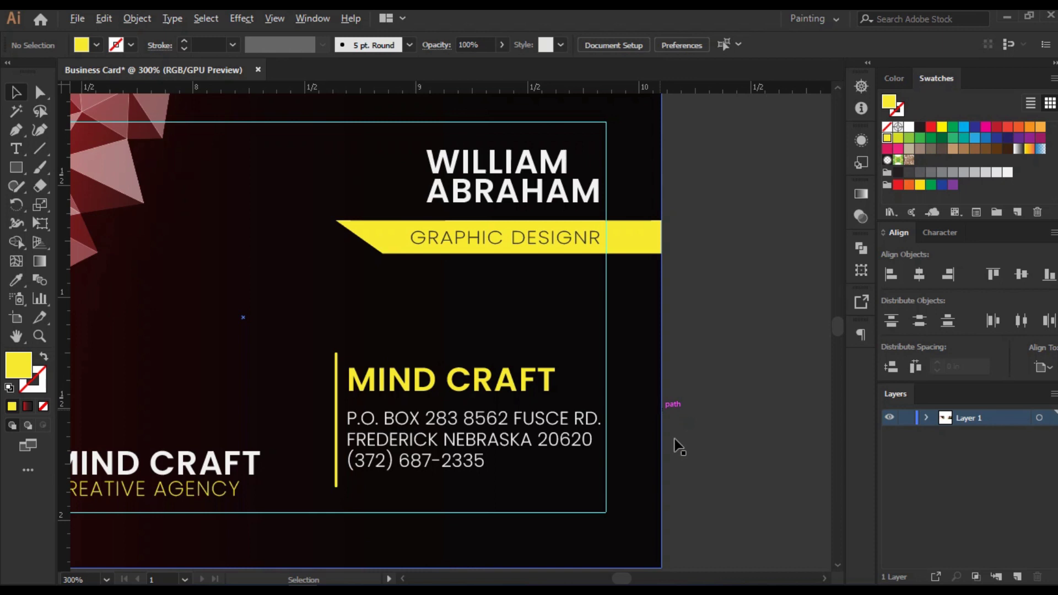
Step: Group the yellow M logo, the white MIND CRAFT text and the CREATIVE AGENCY tagline on the card's back
scroll(680, 446, "down", 2)
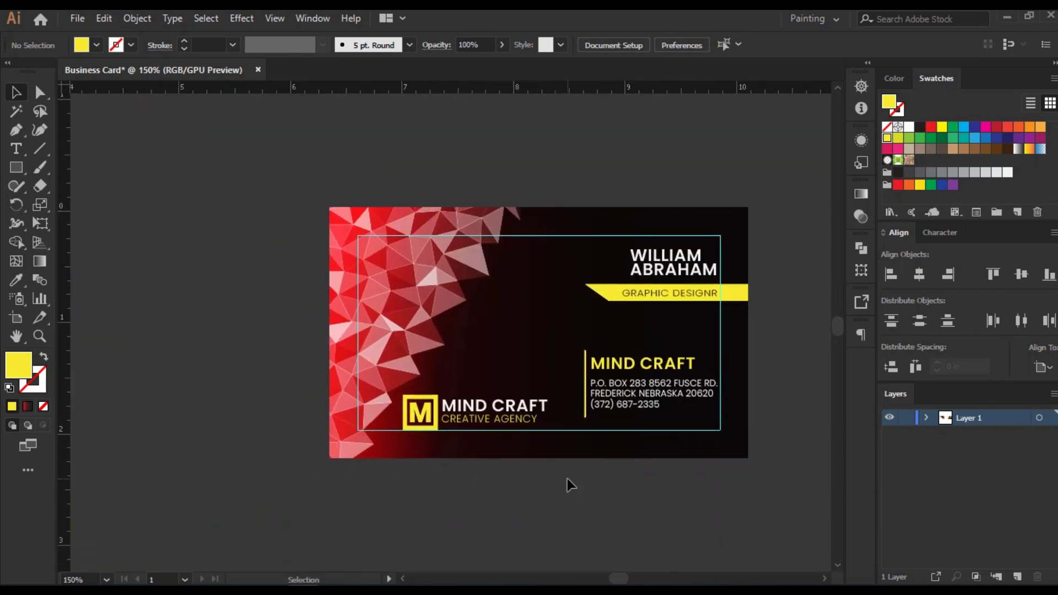
key("alt")
scroll(552, 468, "down", 2)
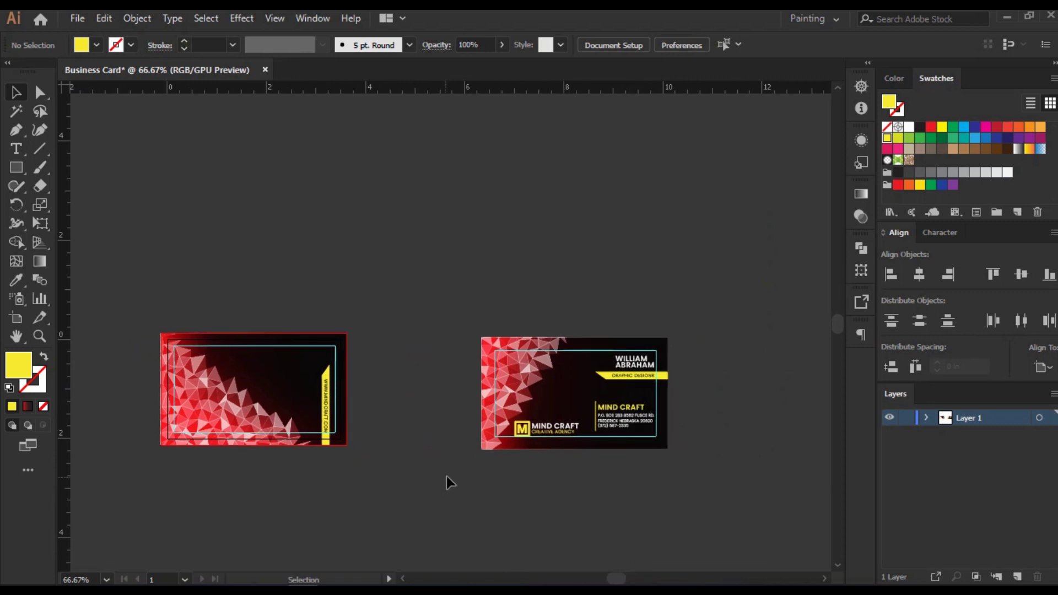
left_click(548, 432)
scroll(545, 433, "up", 4)
left_click(469, 397)
key("alt")
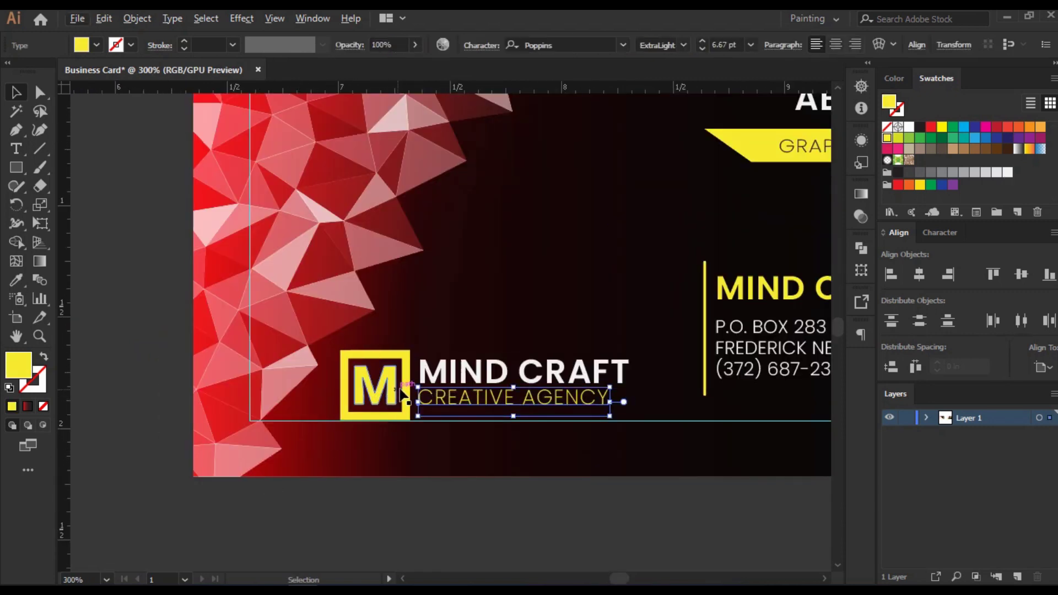
left_click(392, 394)
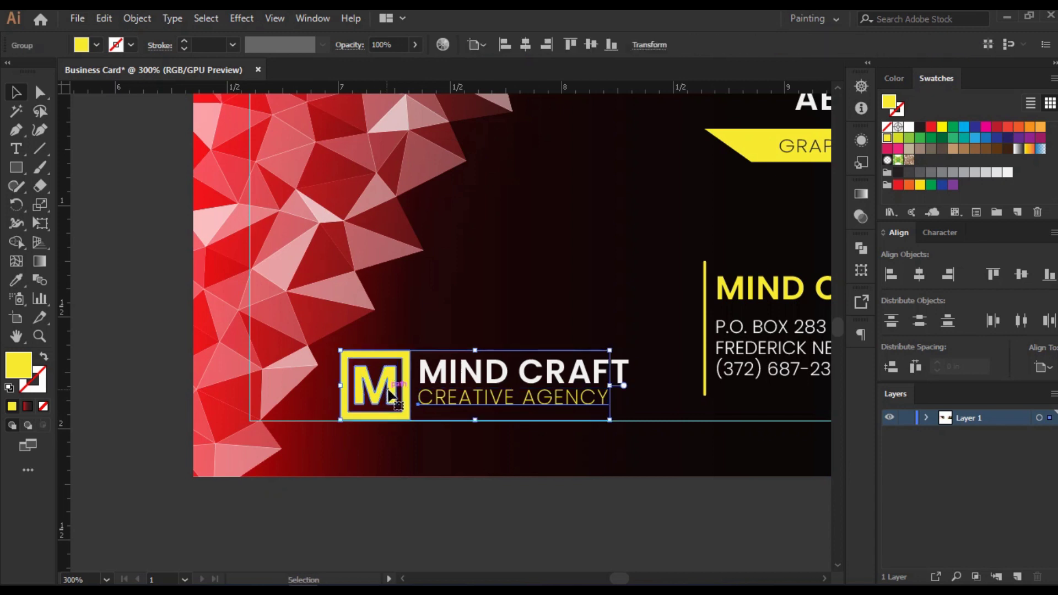
left_click(617, 375)
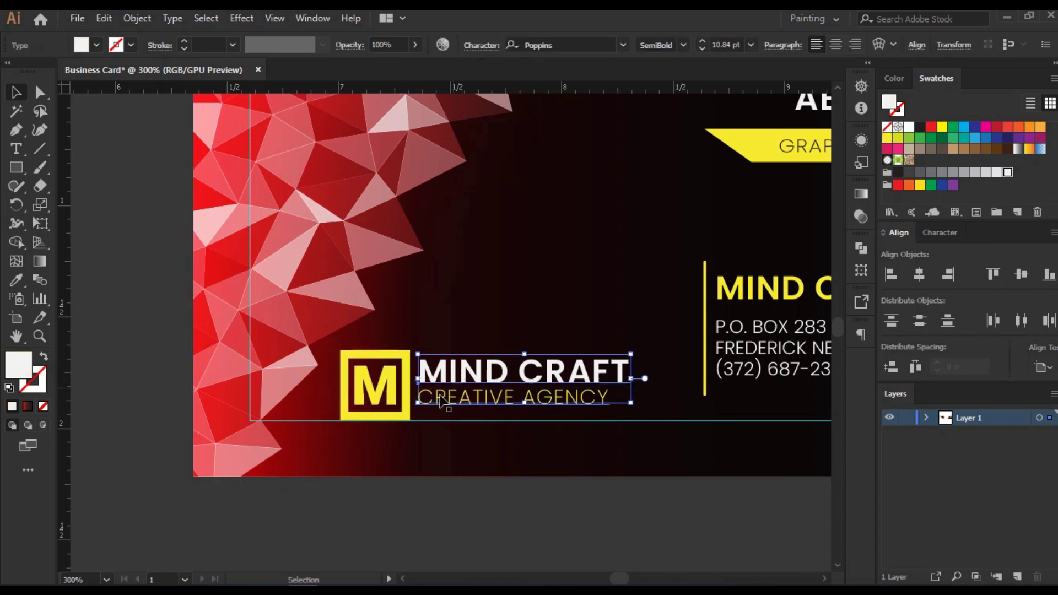
left_click(405, 381, "shift")
key("ctrl+g")
Step: Place a copy of the grouped logo in the dark upper right area of the front card
scroll(405, 380, "down", 4)
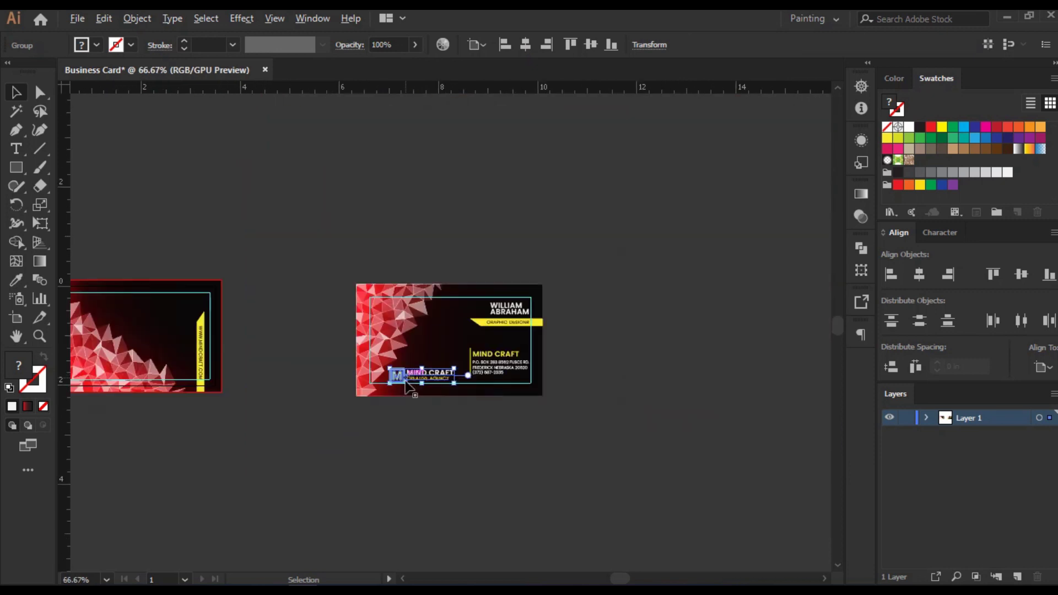
left_click_drag(412, 379, 146, 305)
left_click(273, 317)
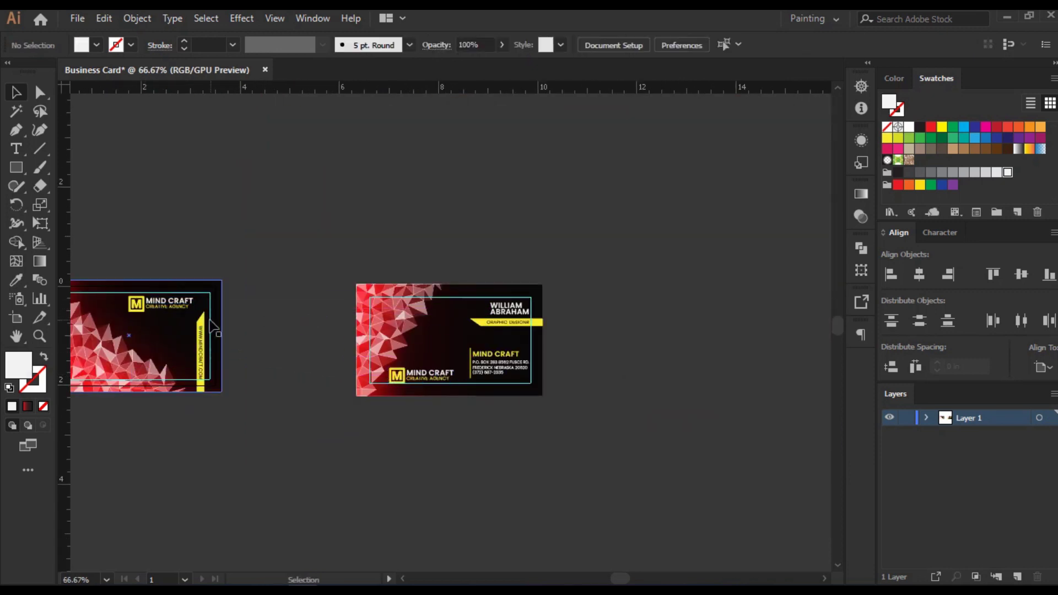
Step: Align the right edge of the front card's grouped logo with the right edge of the yellow website banner
scroll(215, 322, "up", 4)
left_click_drag(364, 326, 522, 330)
scroll(434, 310, "up", 1)
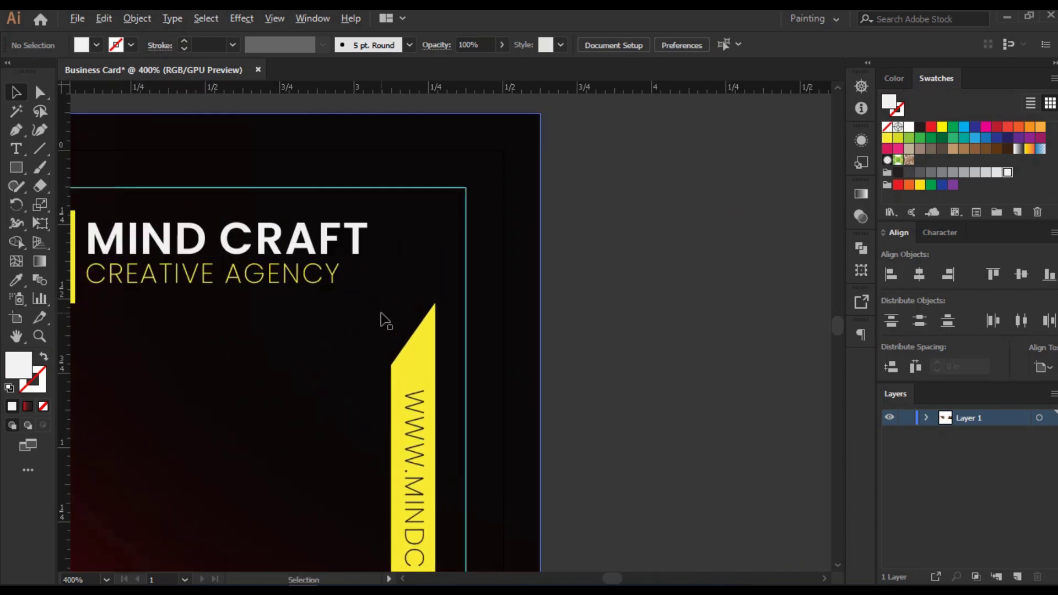
left_click(363, 249)
left_click(429, 345, "shift")
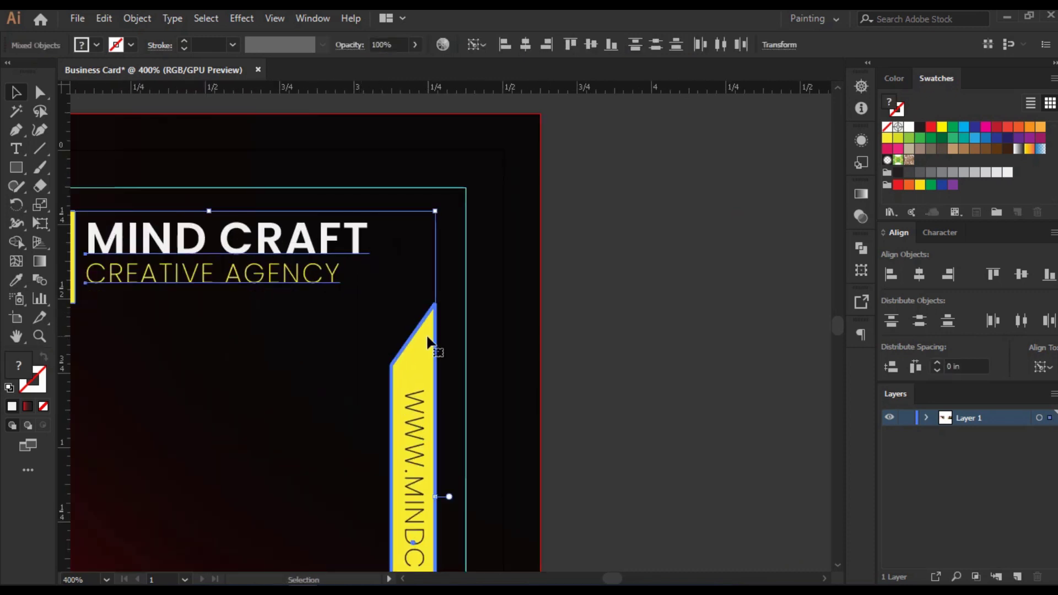
left_click(952, 276)
left_click(664, 339)
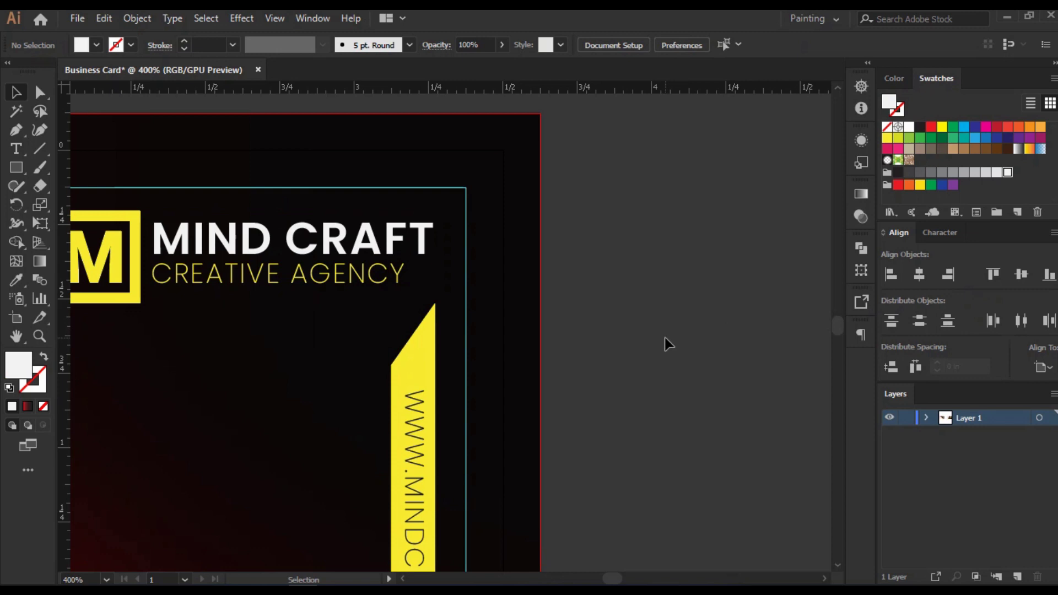
Step: Nudge the front card's logo group upward so it sits just below the upper safe-area guide
scroll(662, 362, "up", 5)
scroll(657, 368, "down", 2)
left_click_drag(567, 390, 714, 374)
left_click(471, 285)
key("Up")
key("Up")
key("Up")
key("Up")
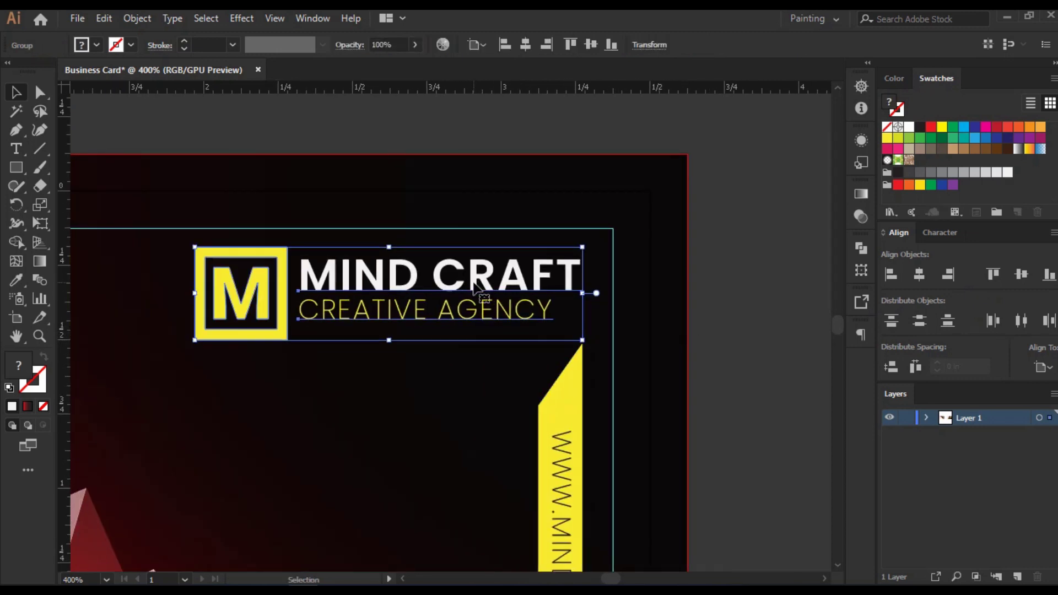
key("Up")
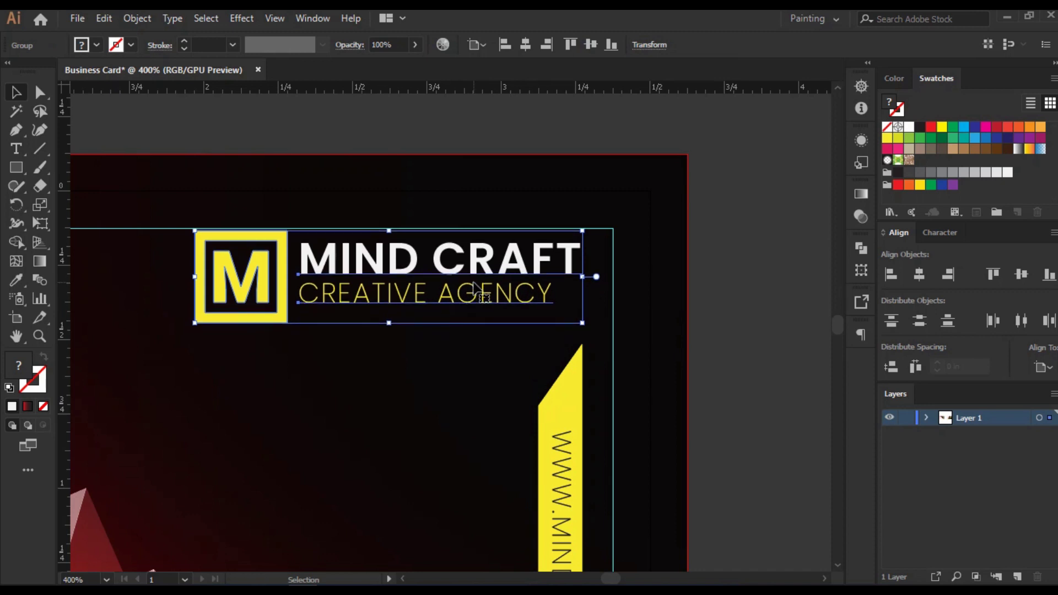
key("Down")
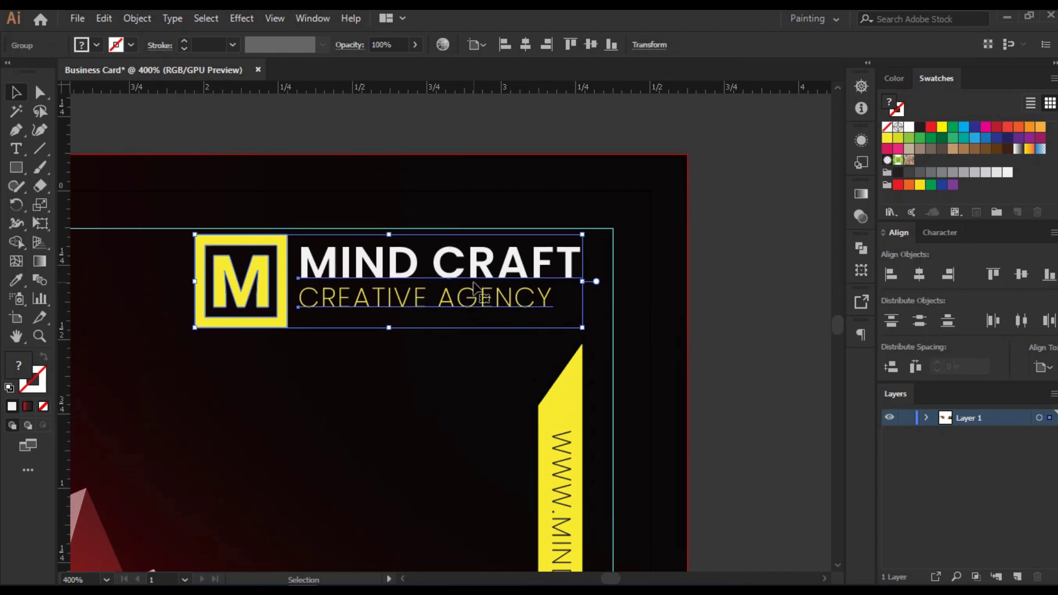
left_click(734, 268)
scroll(731, 269, "down", 3)
left_click_drag(775, 331, 474, 344)
scroll(661, 309, "up", 1)
scroll(724, 319, "down", 2)
scroll(577, 343, "down", 1)
scroll(478, 345, "up", 1)
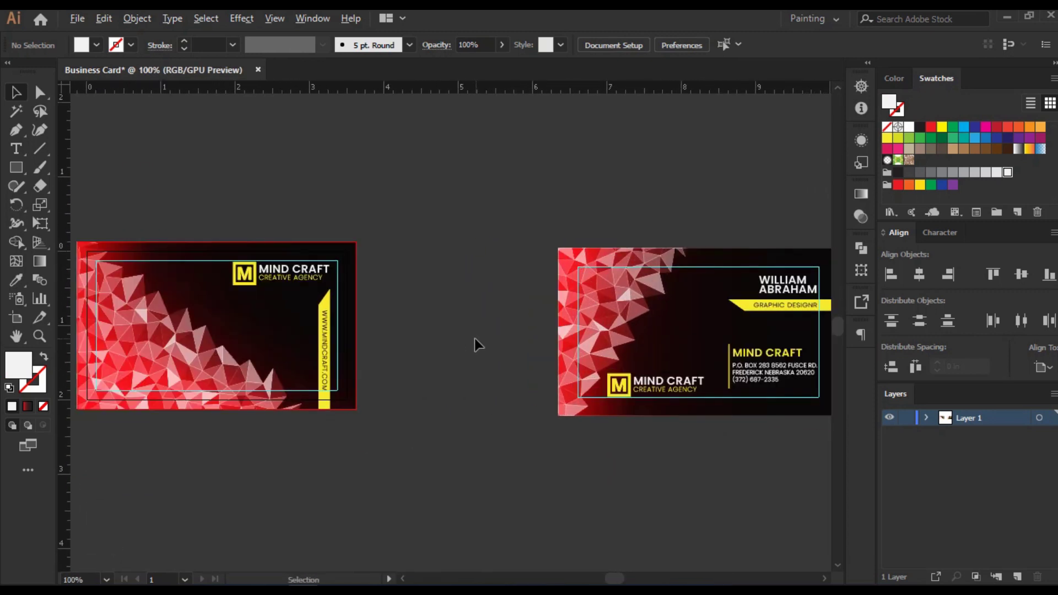